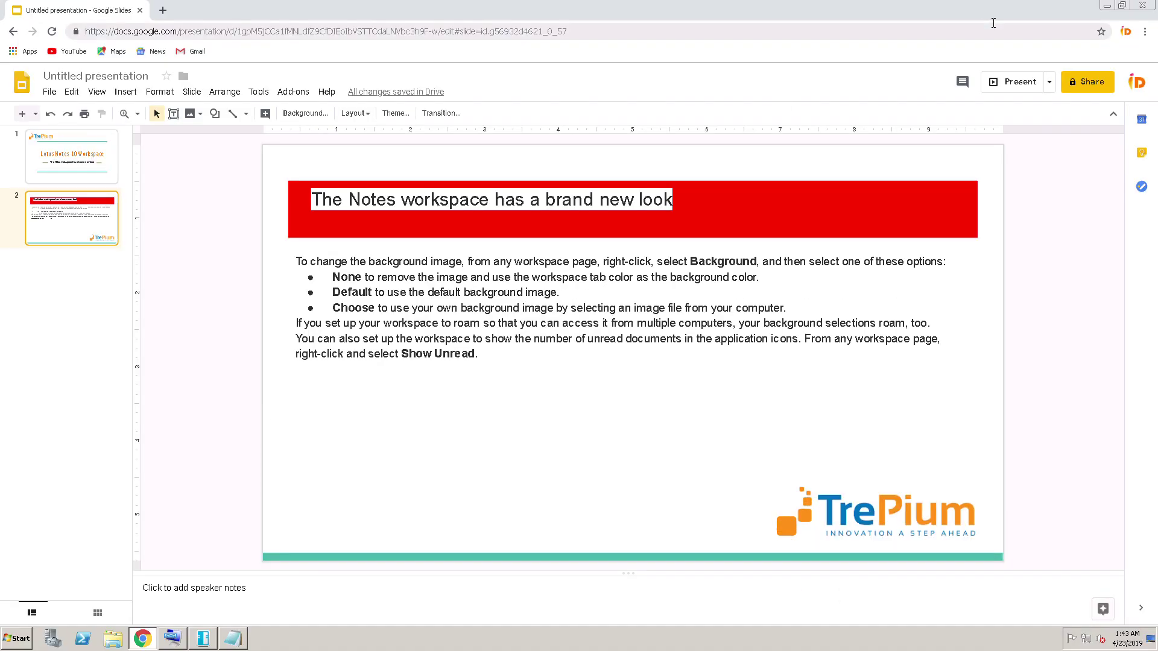
- Minimise the presentation to reveal the desktop before launching IBM Notes
left_click(1107, 6)
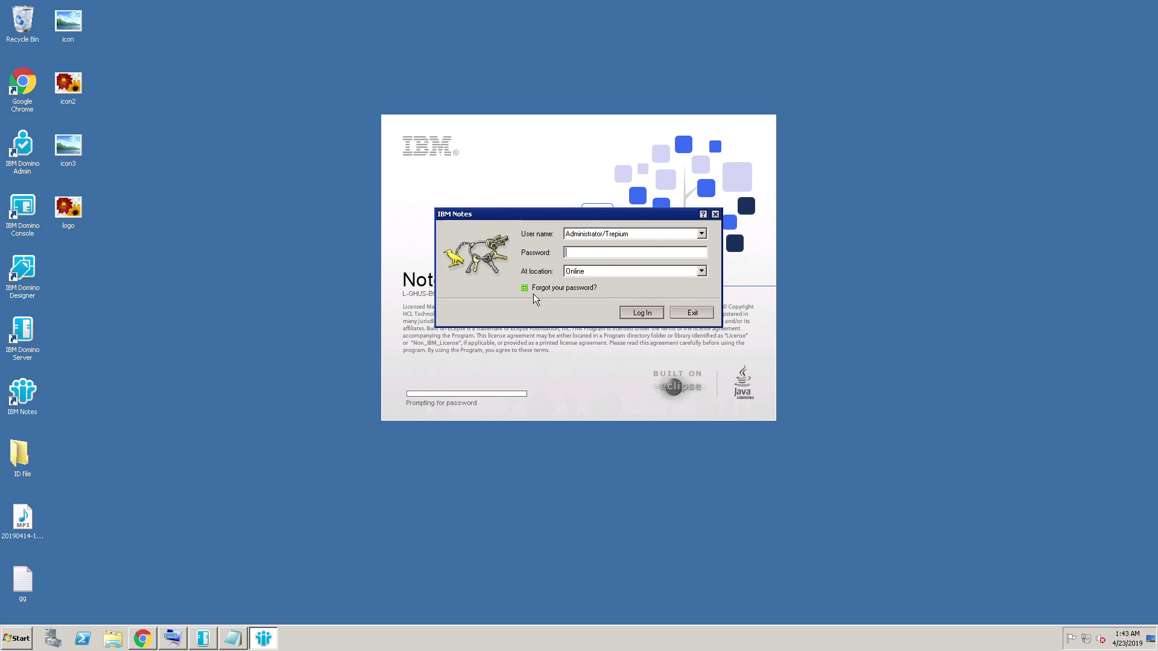
type("xxxxxxxxxxxxxxx")
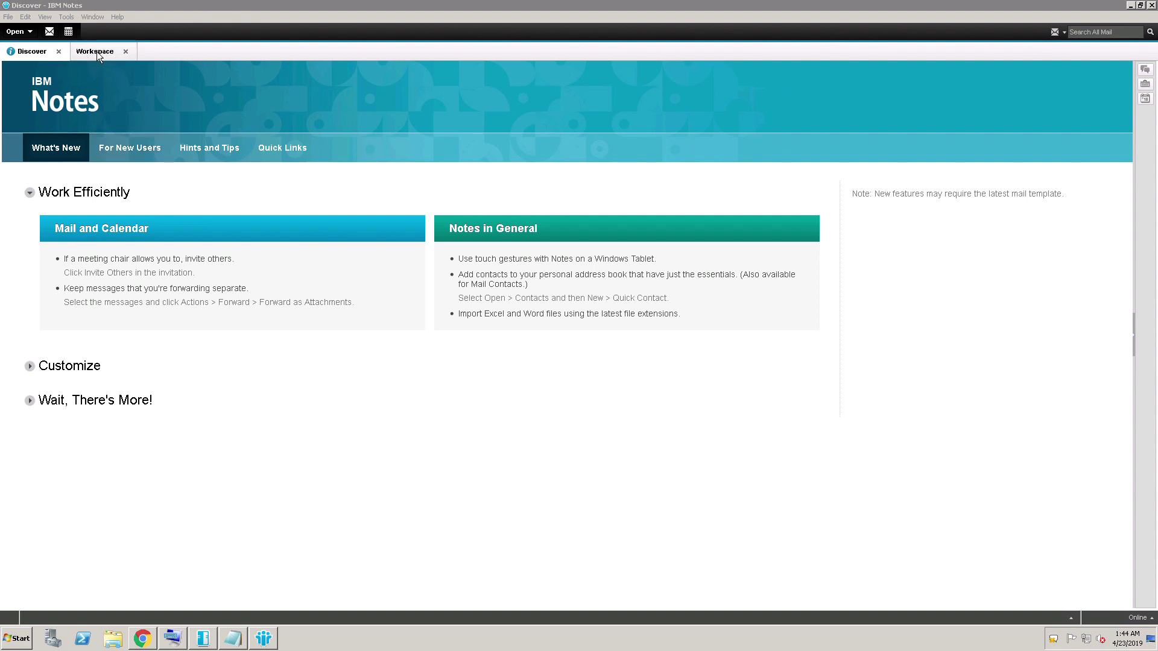
- Set the Workspace bookmark as the Notes home page from the Applications list and confirm with Yes
left_click(98, 60)
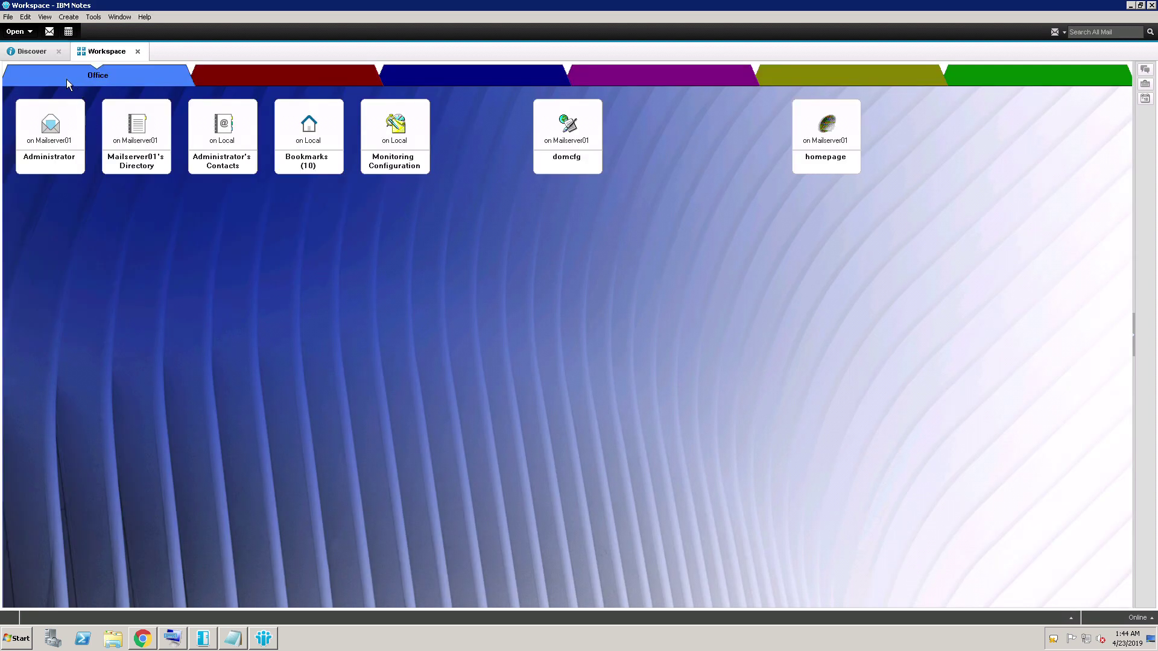
left_click(38, 52)
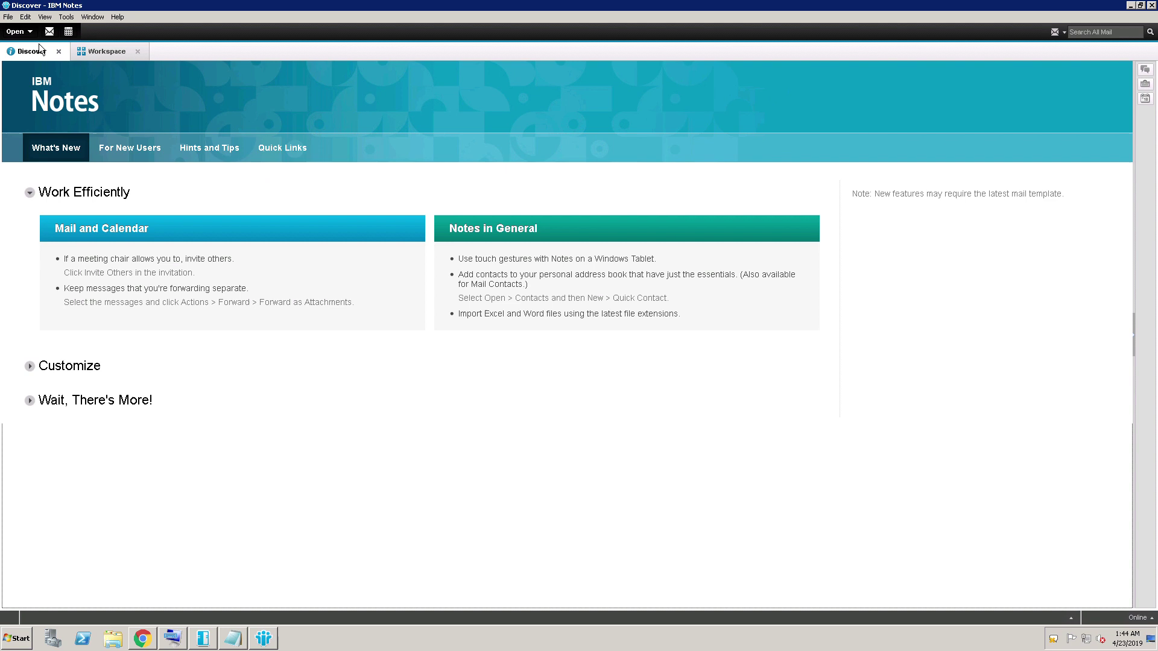
left_click(36, 36)
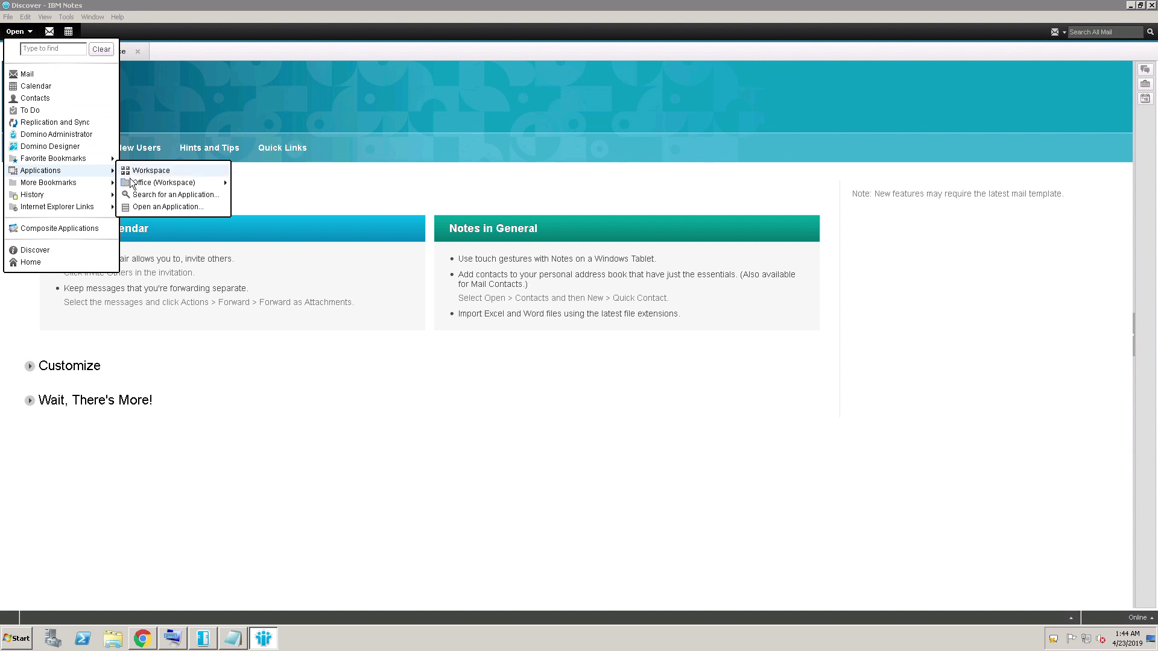
mouse_move(41, 170)
right_click(144, 183)
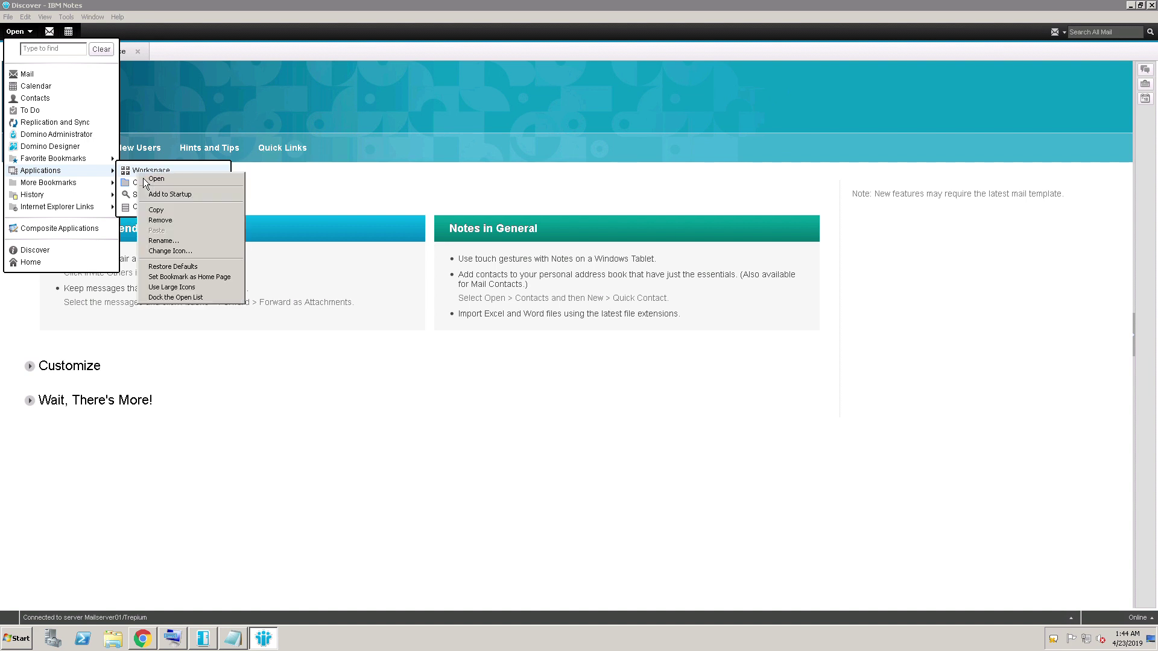
left_click(208, 284)
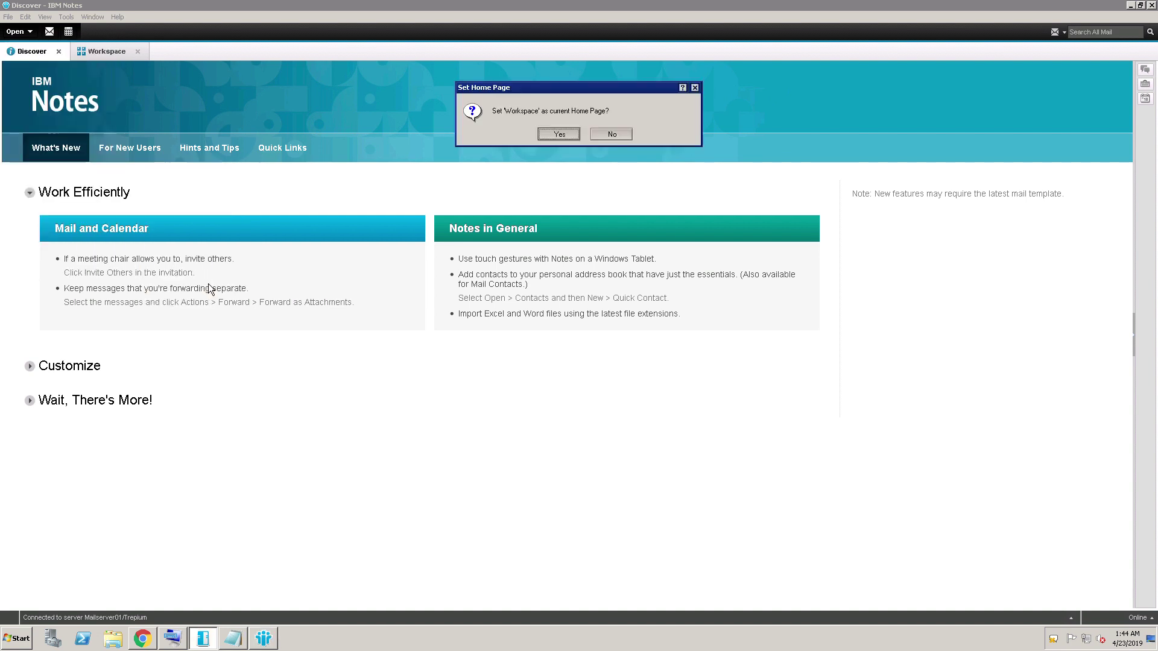
left_click(558, 138)
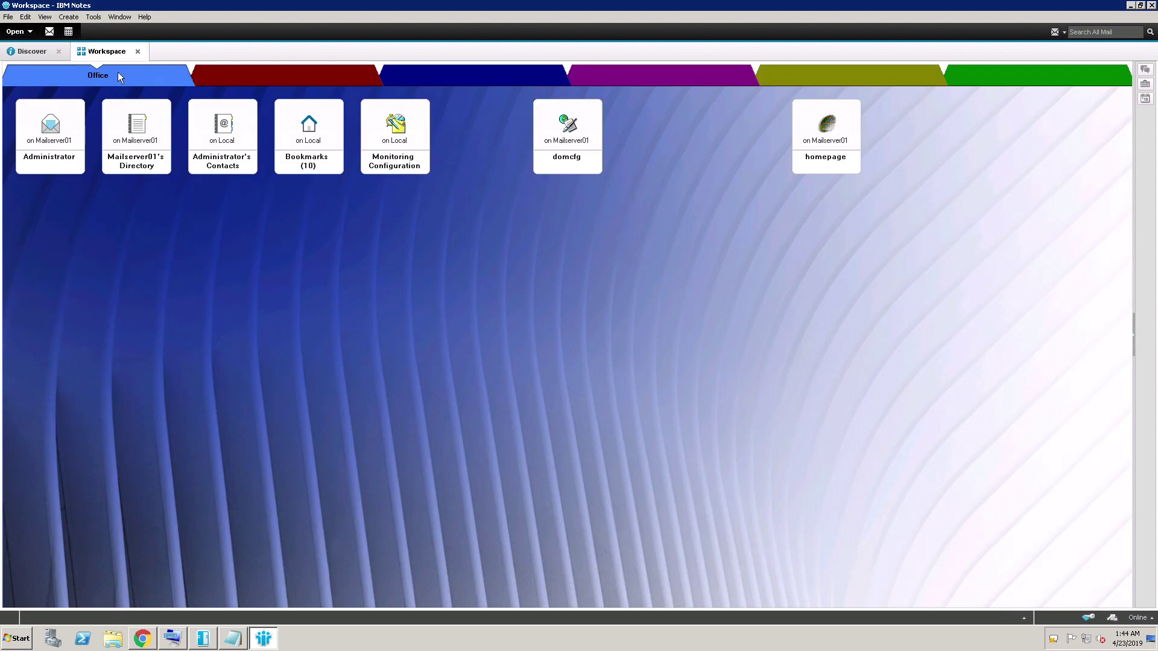
- Close Discover, exit Notes, relaunch it and log in so Workspace opens as home
left_click(63, 58)
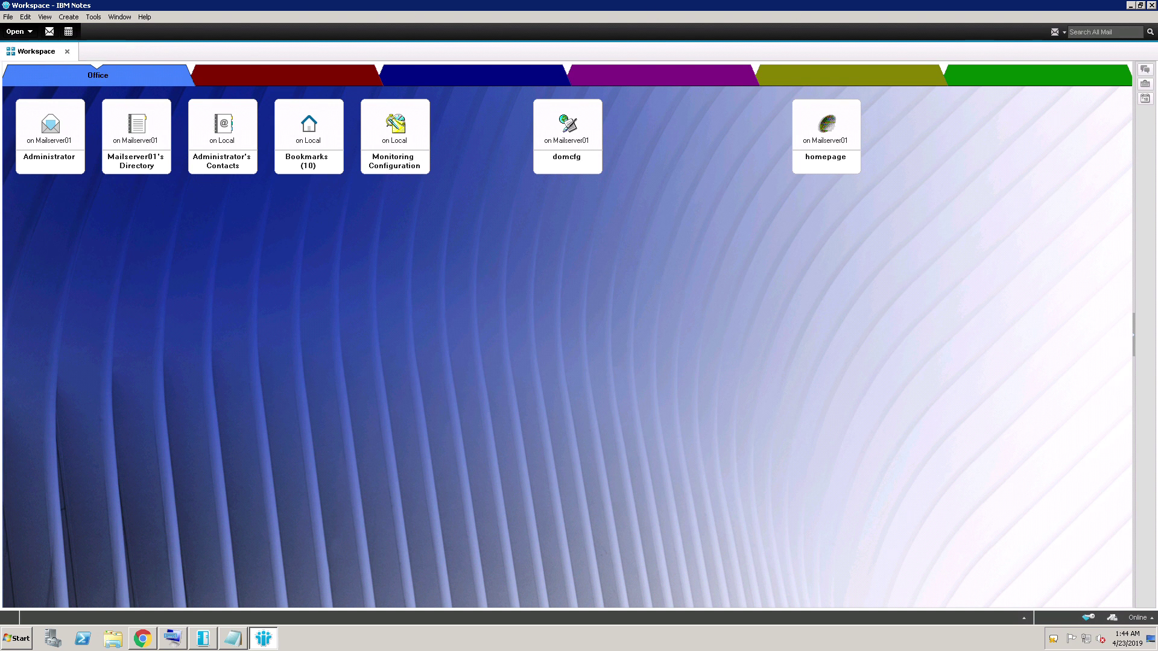
left_click(1151, 4)
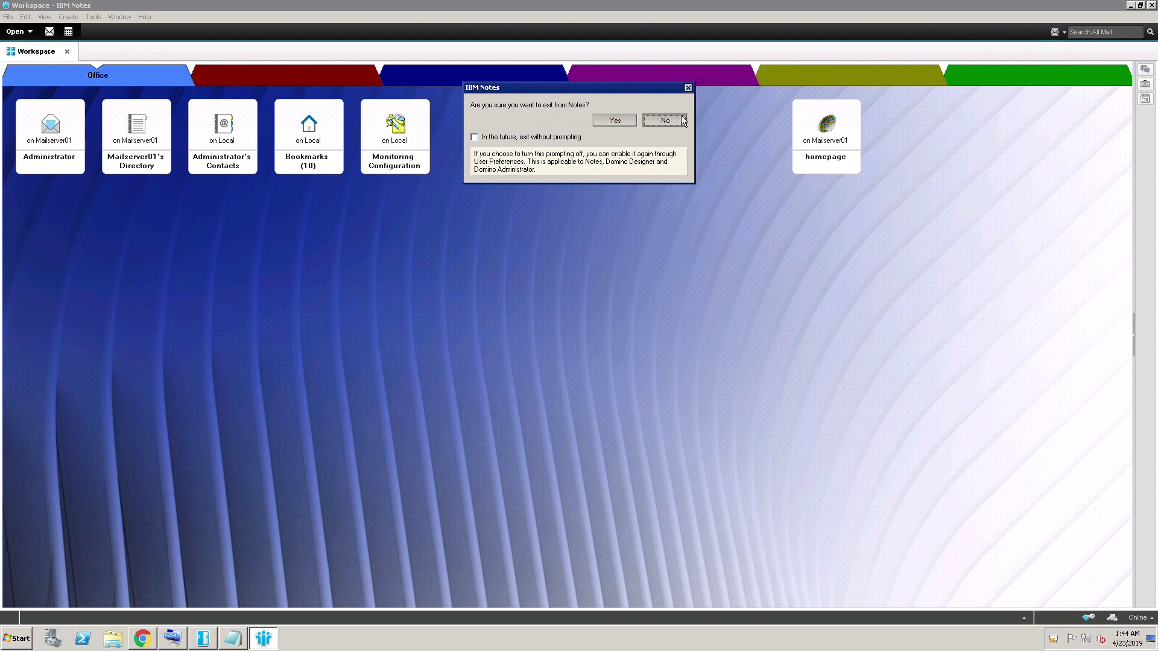
left_click(614, 122)
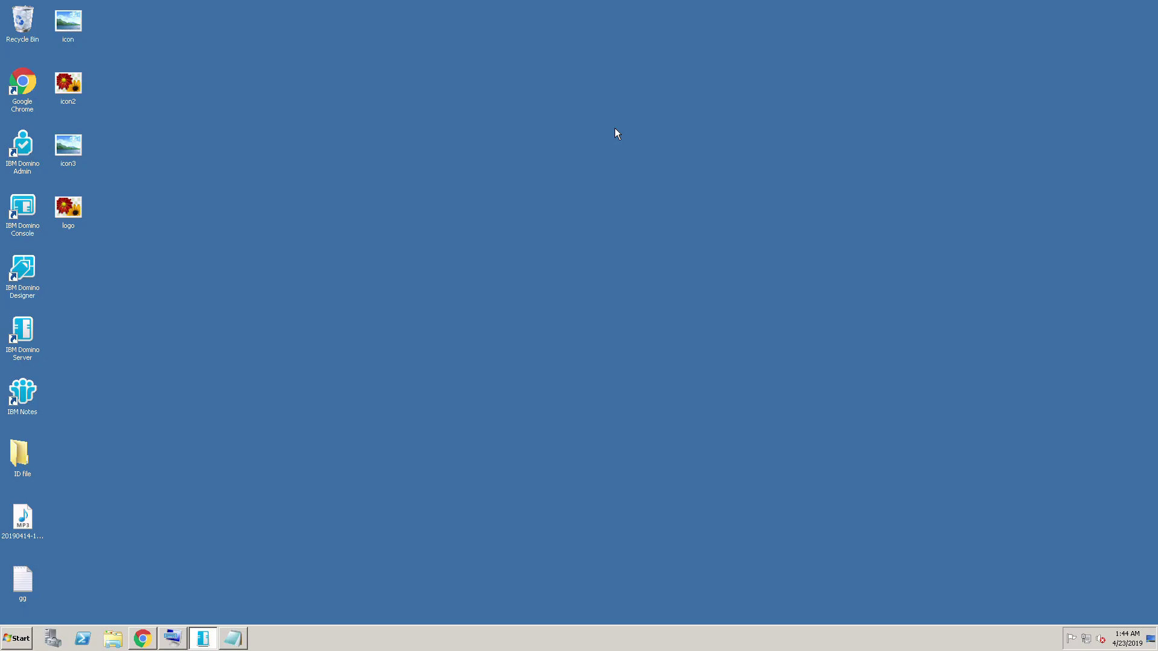
double_click(33, 394)
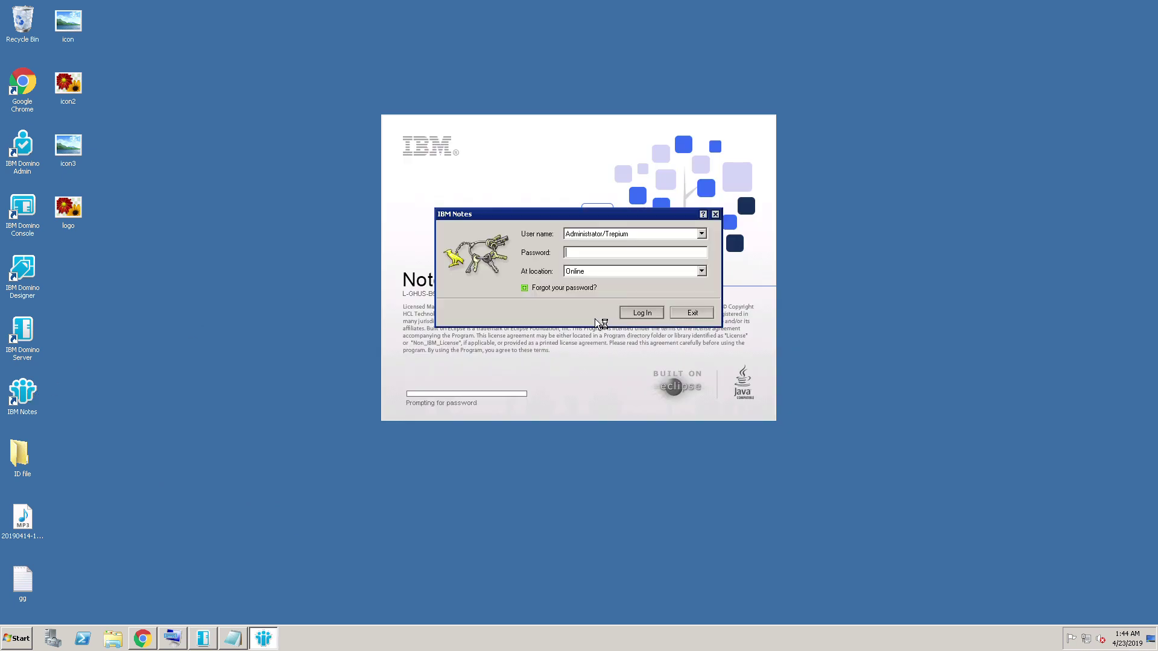
type("pa")
type("ssw")
key("Return")
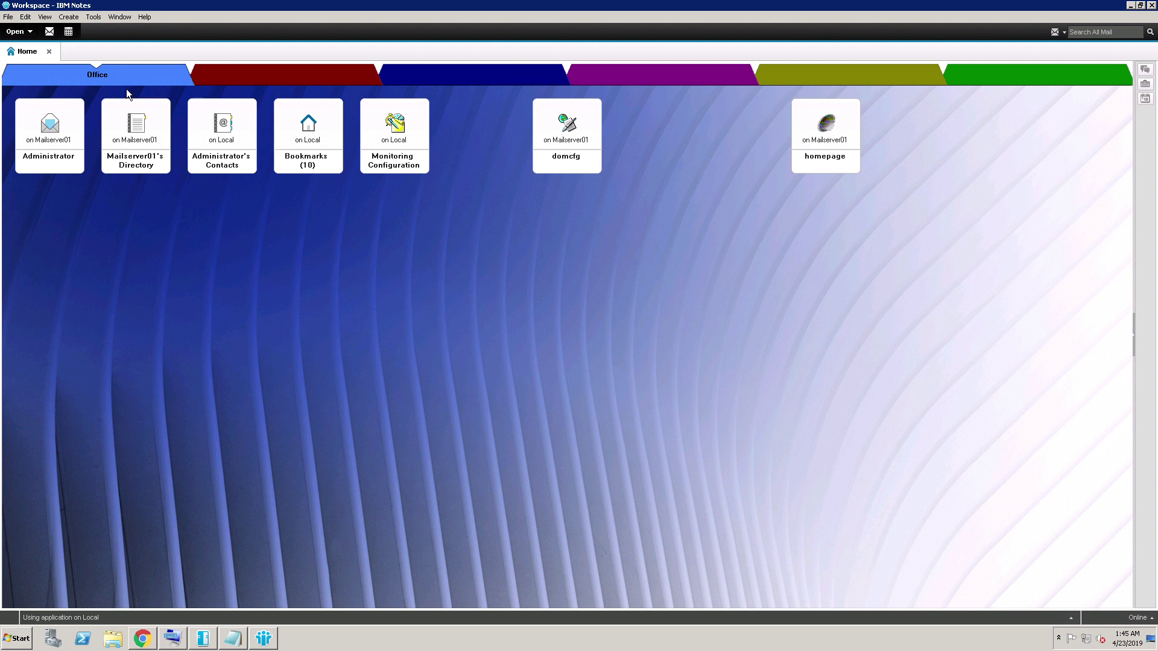
- Name the dark red workspace page 'Business' and give its tab the bright red colour
left_click(242, 83)
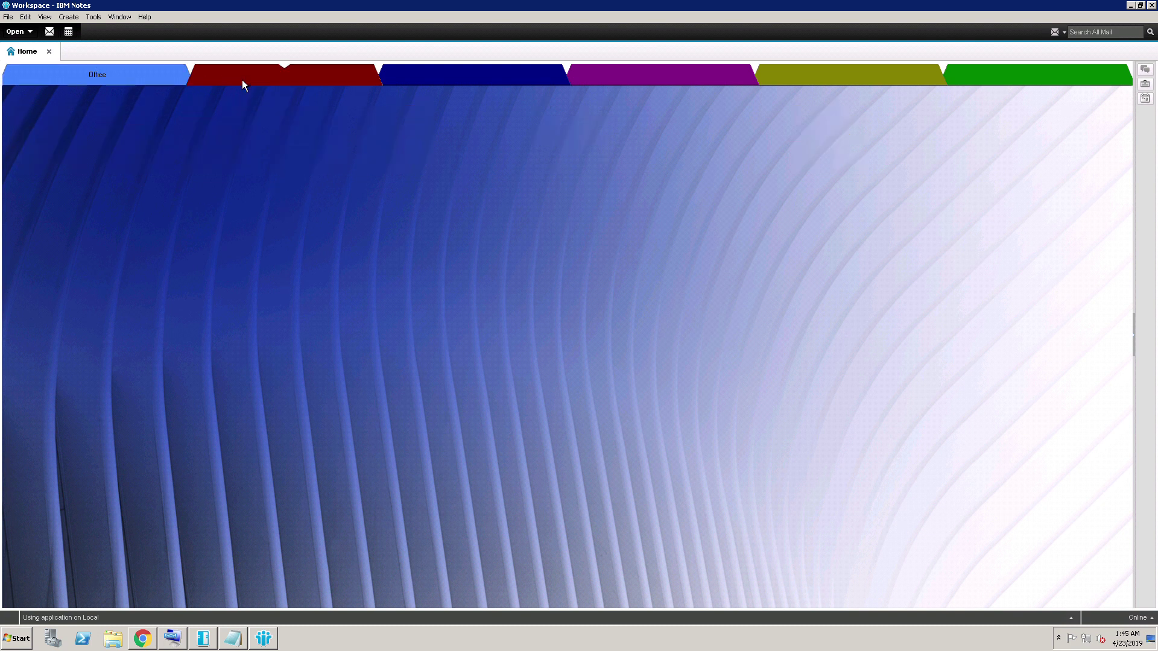
left_click(95, 86)
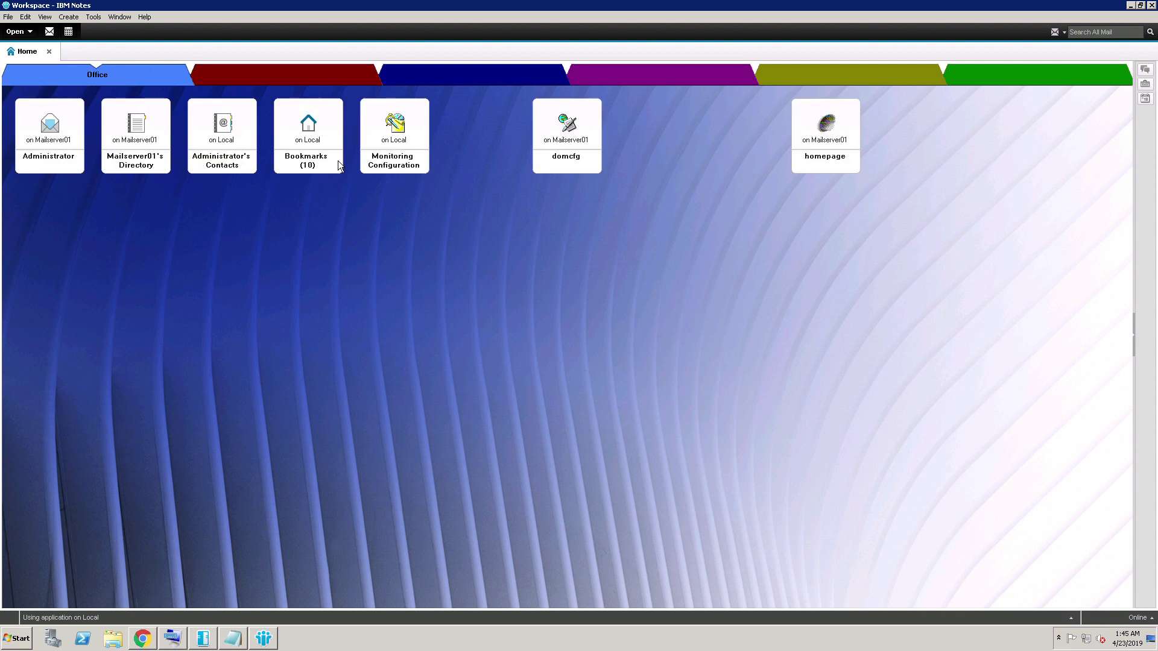
left_click(258, 84)
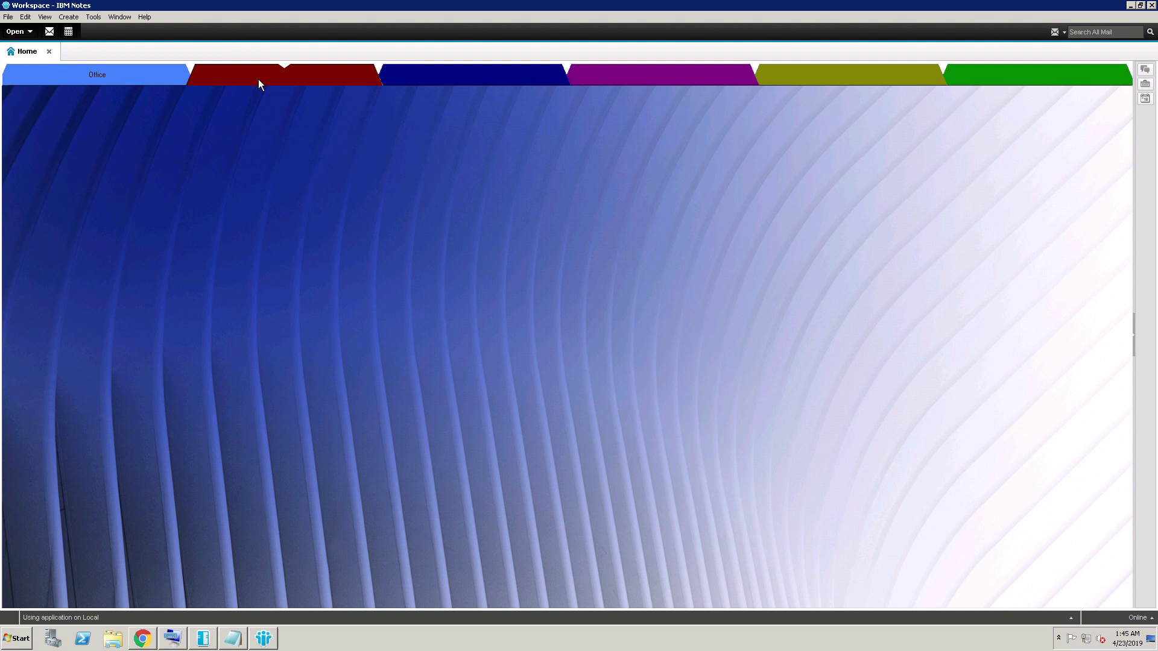
right_click(258, 79)
left_click(245, 80)
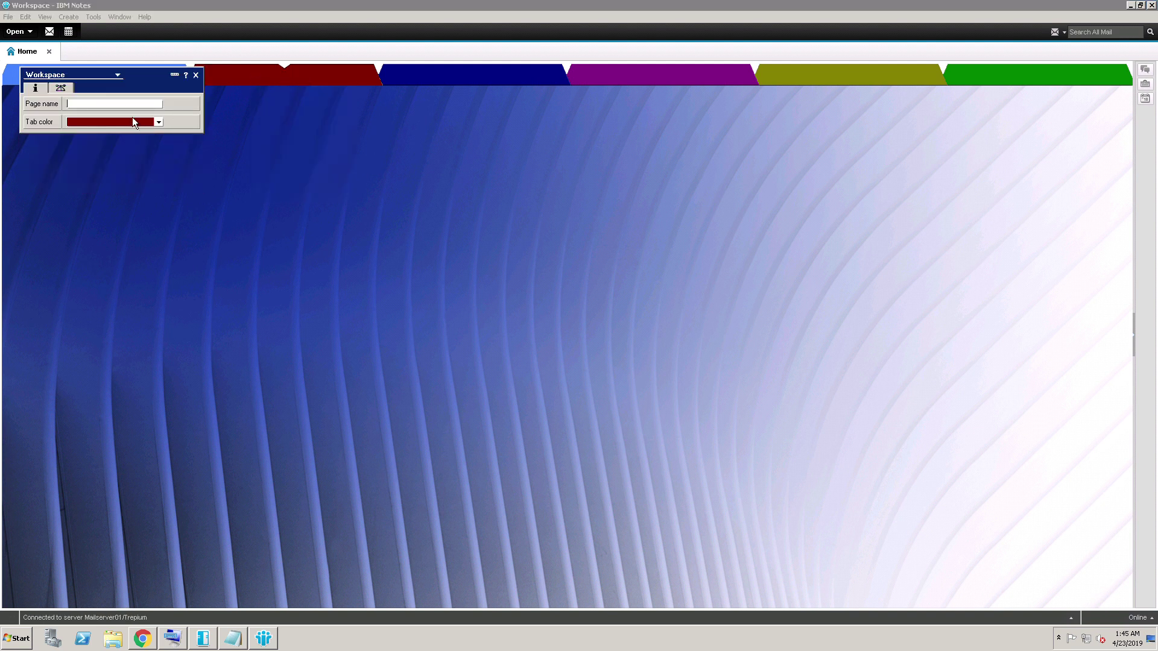
type("B")
type("usine")
key("BackSpace")
key("BackSpace")
type("ness")
left_click(161, 125)
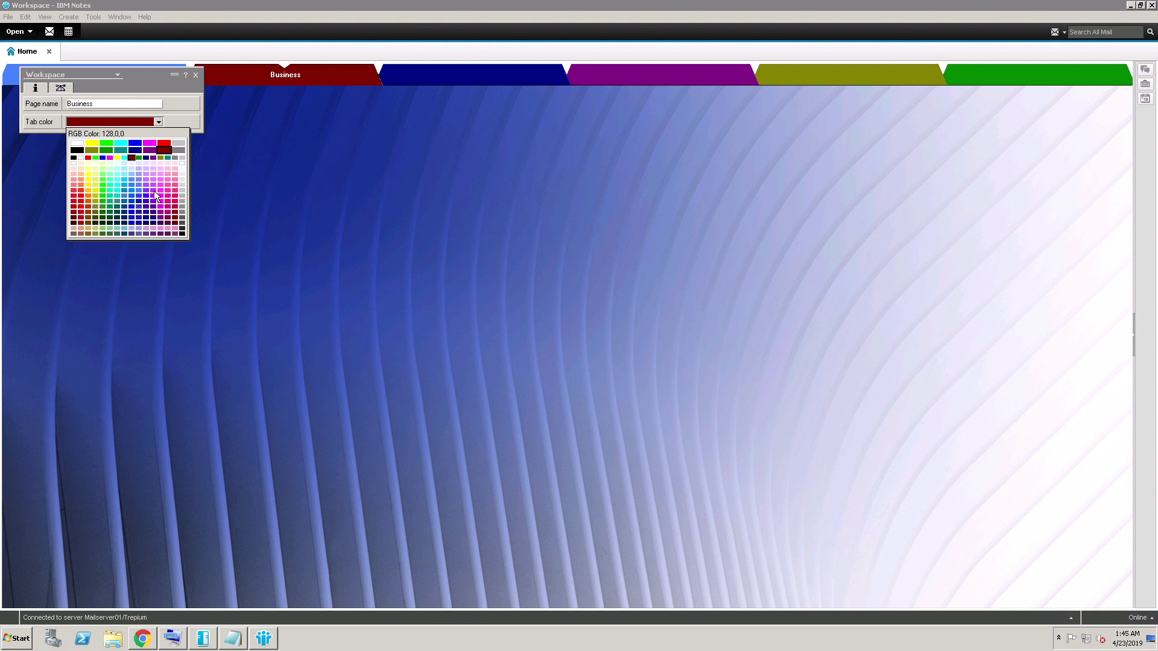
left_click(85, 216)
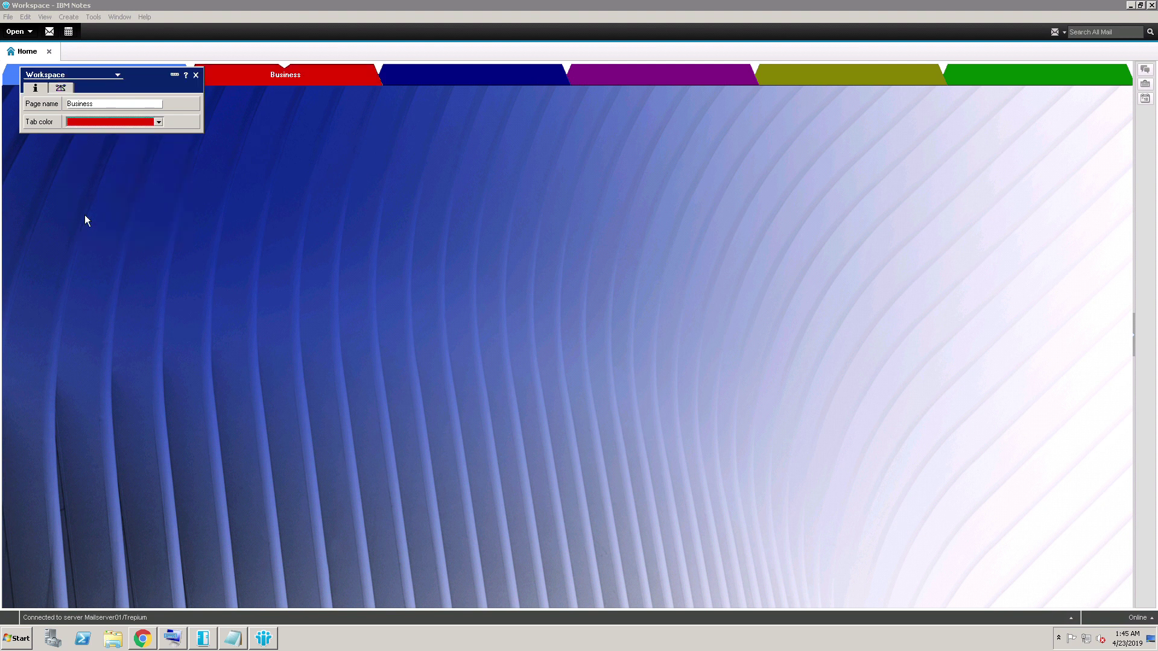
left_click(195, 75)
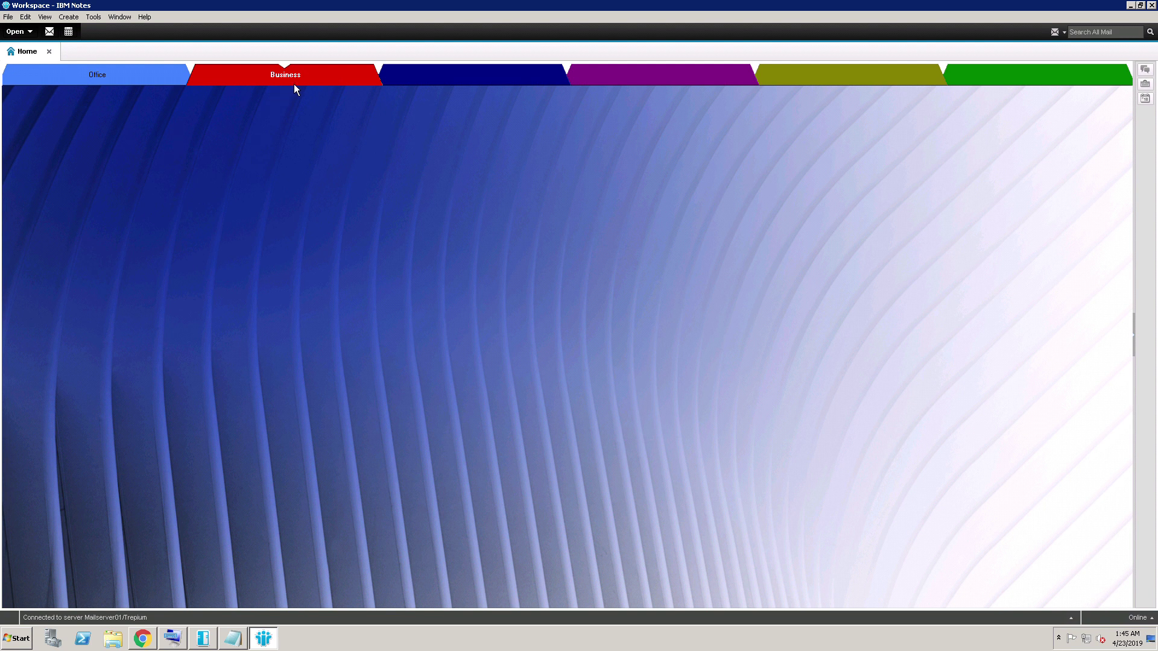
- Open the IBM Notes 10 Help database from Mailserver01/Trepium's help folder onto the Business page, then close it
right_click(292, 203)
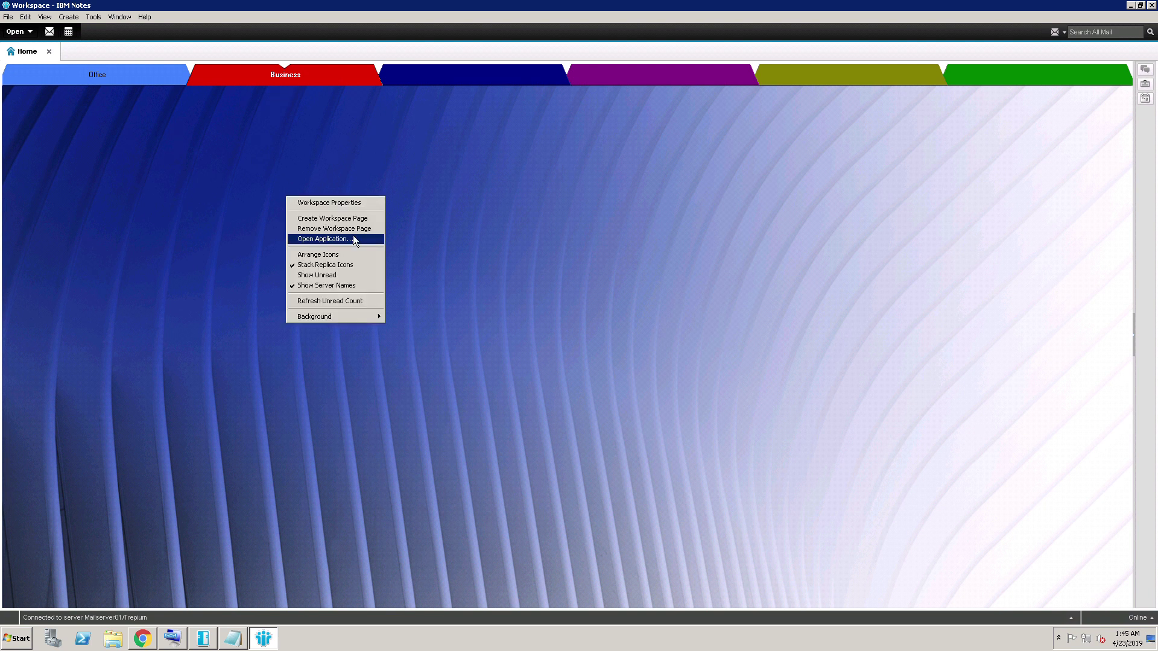
left_click(426, 152)
right_click(426, 153)
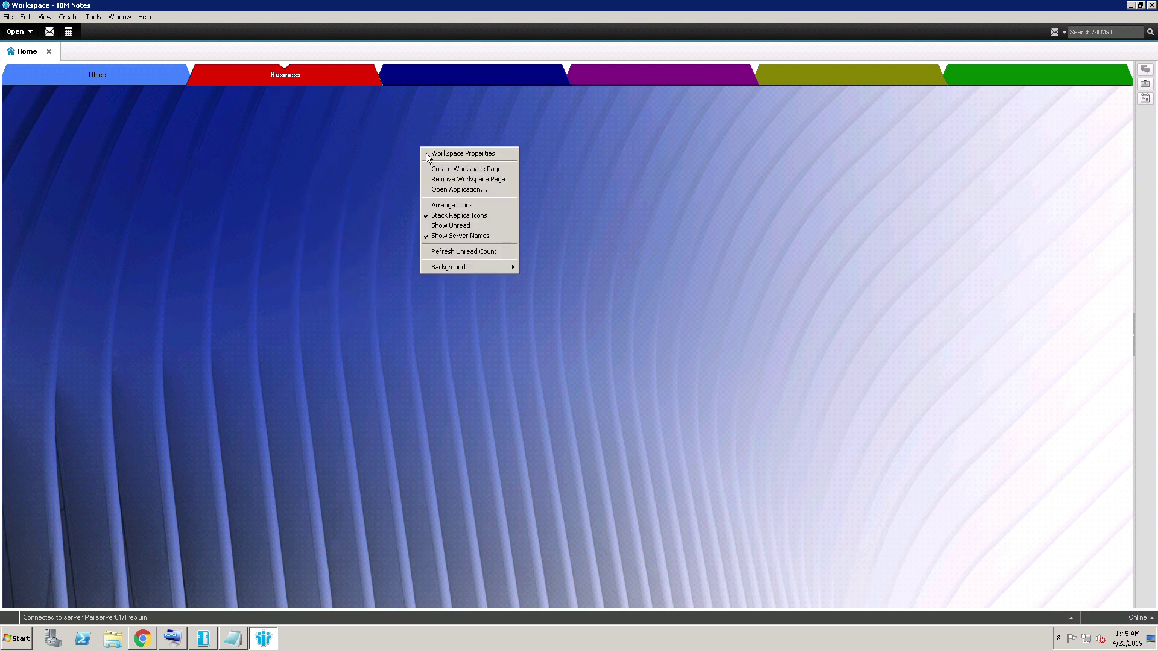
left_click(448, 190)
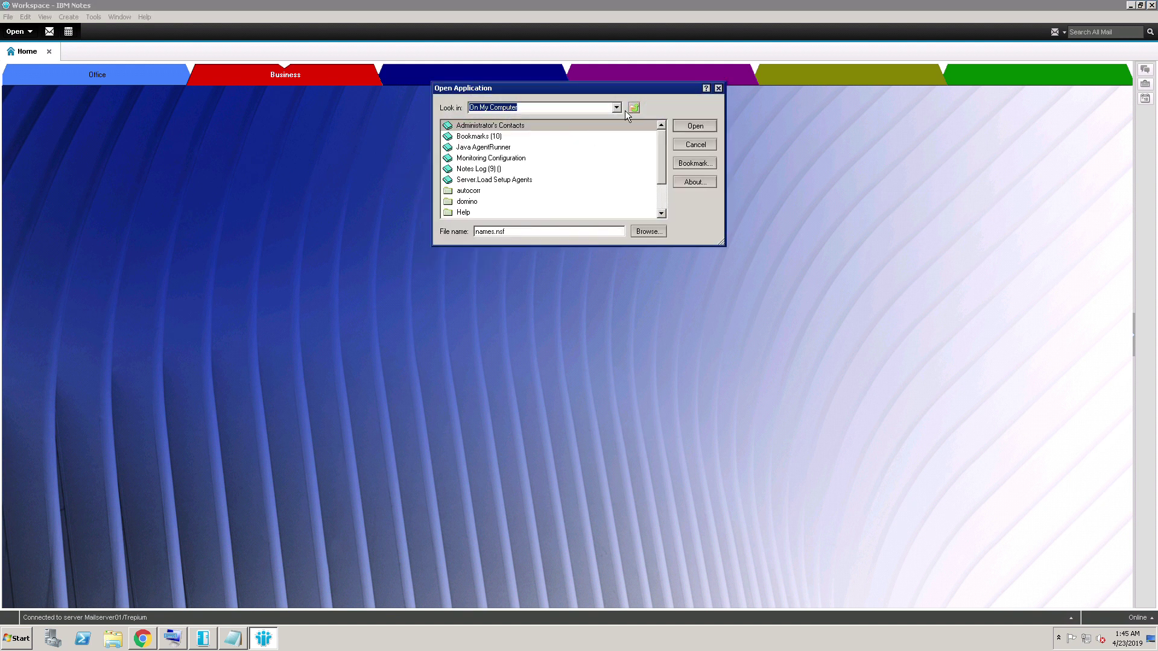
left_click(618, 109)
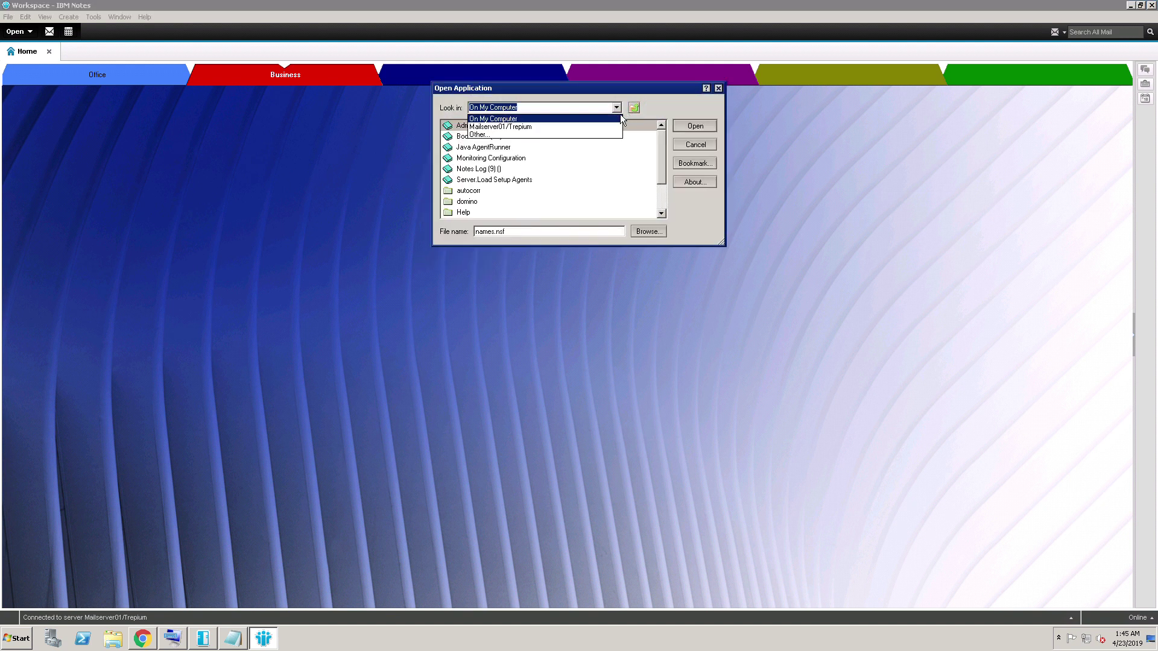
left_click(537, 131)
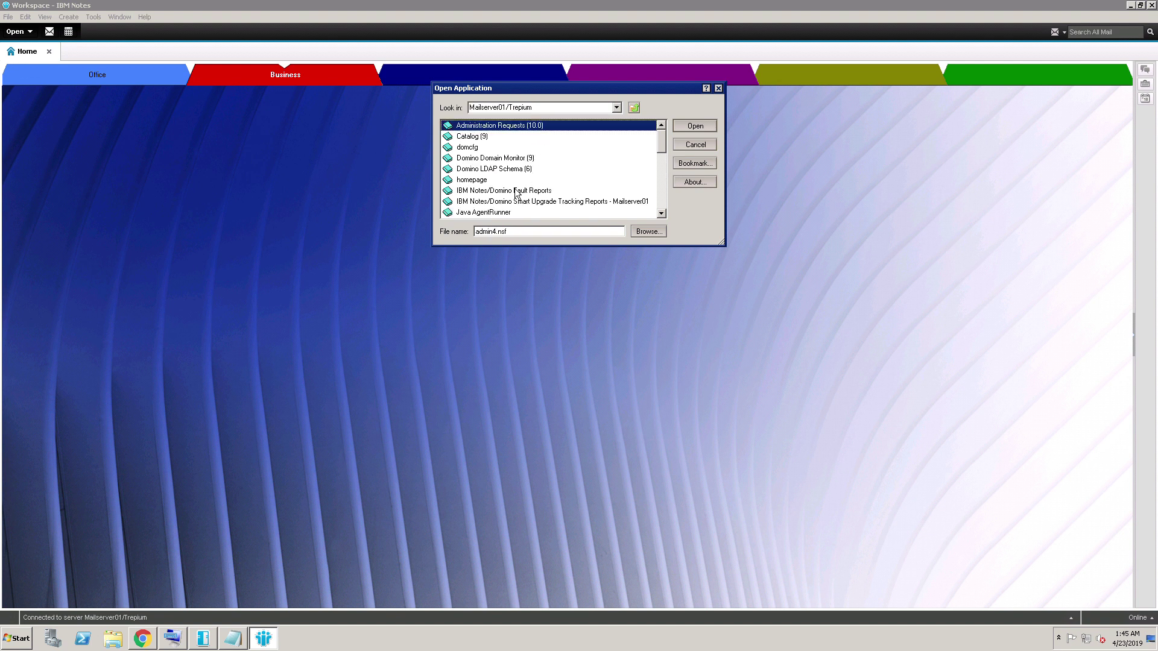
scroll(666, 221, "down", 1)
scroll(667, 222, "down", 1)
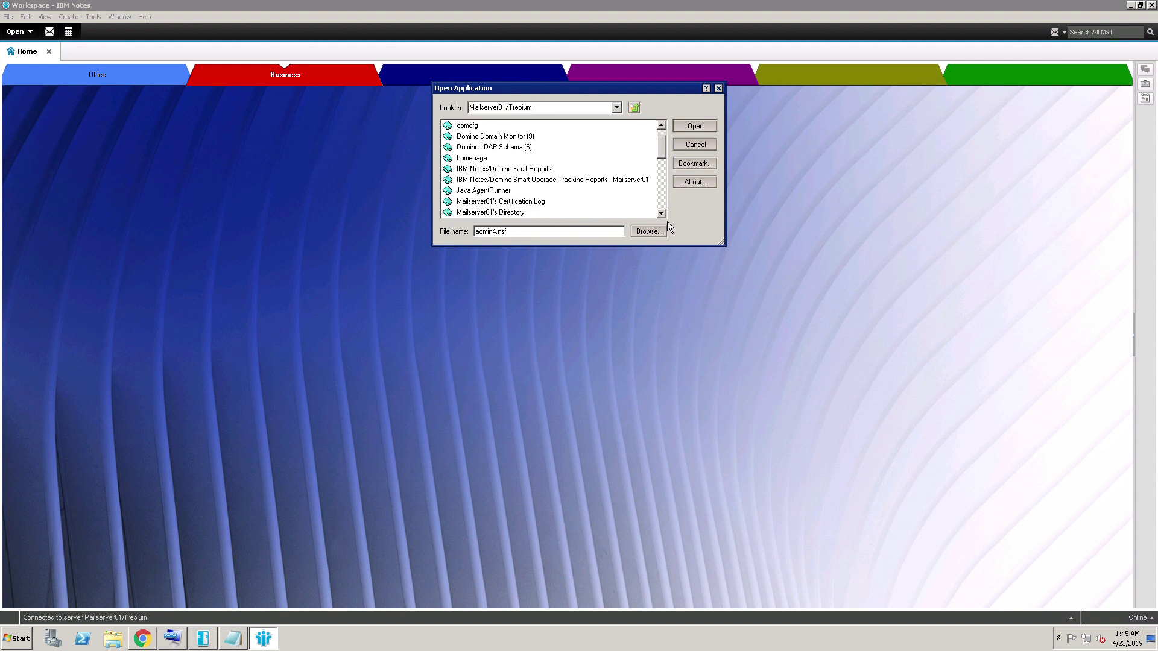
scroll(667, 221, "down", 1)
scroll(667, 222, "down", 2)
scroll(667, 222, "down", 1)
scroll(667, 222, "down", 2)
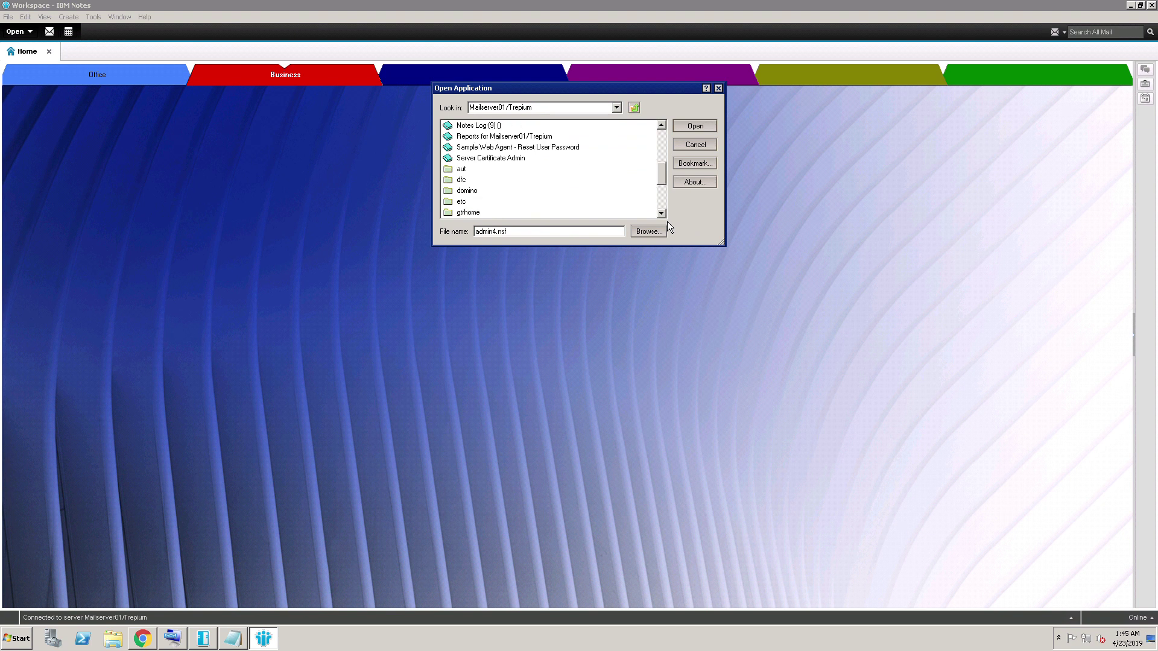
scroll(667, 222, "down", 1)
scroll(667, 222, "down", 1)
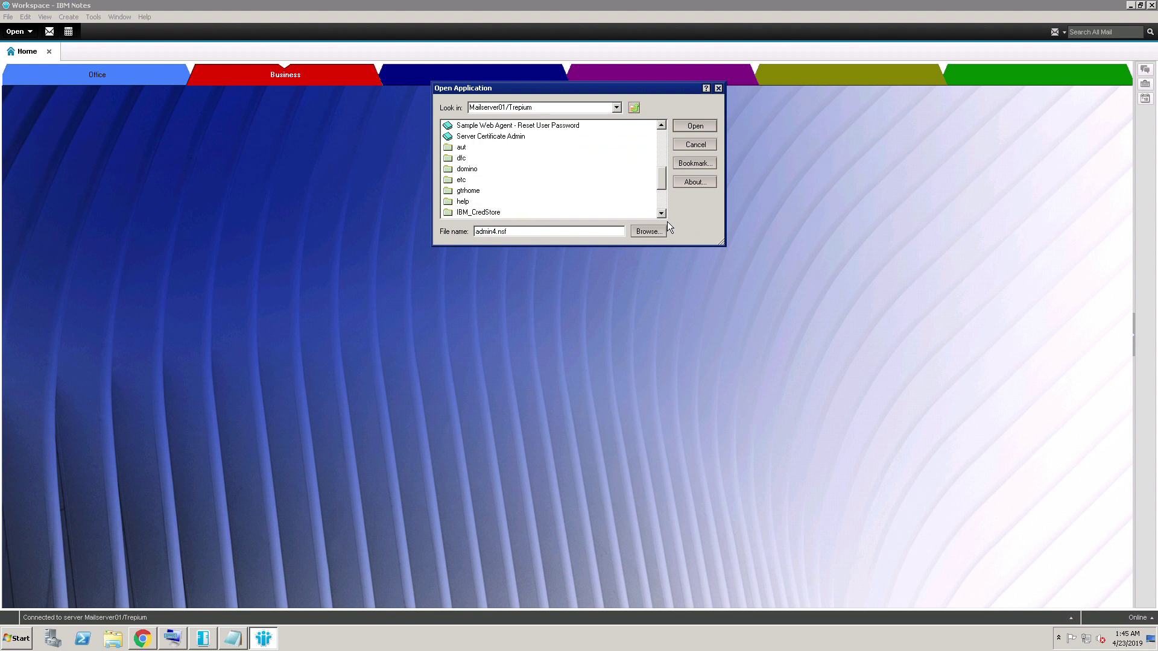
left_click(459, 206)
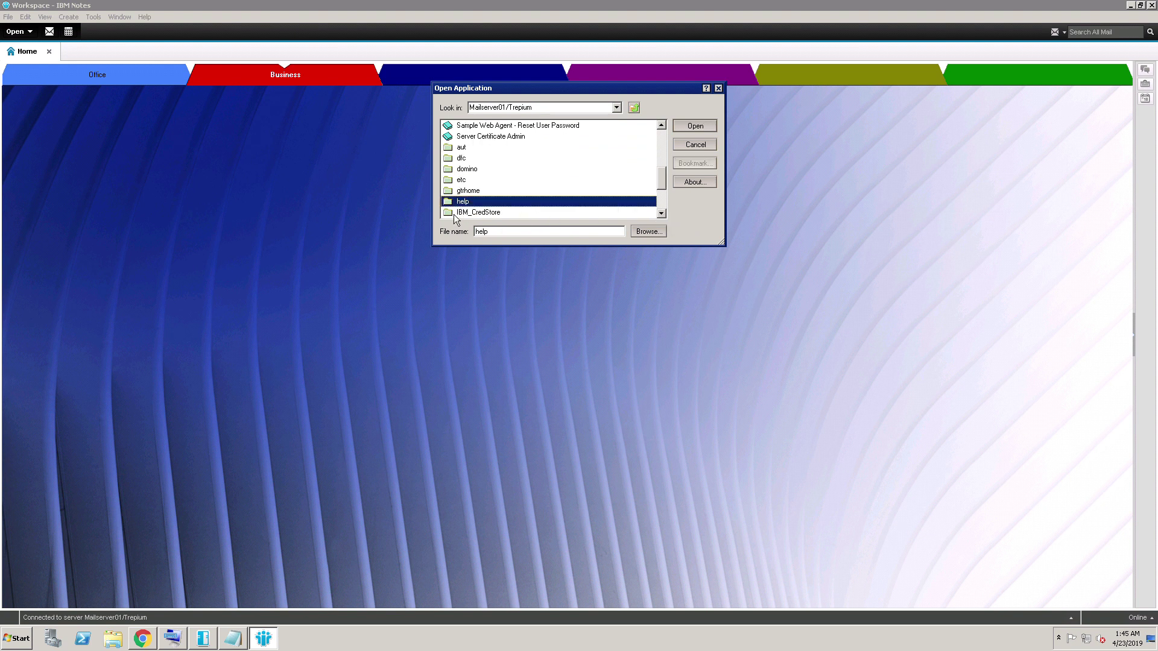
double_click(454, 207)
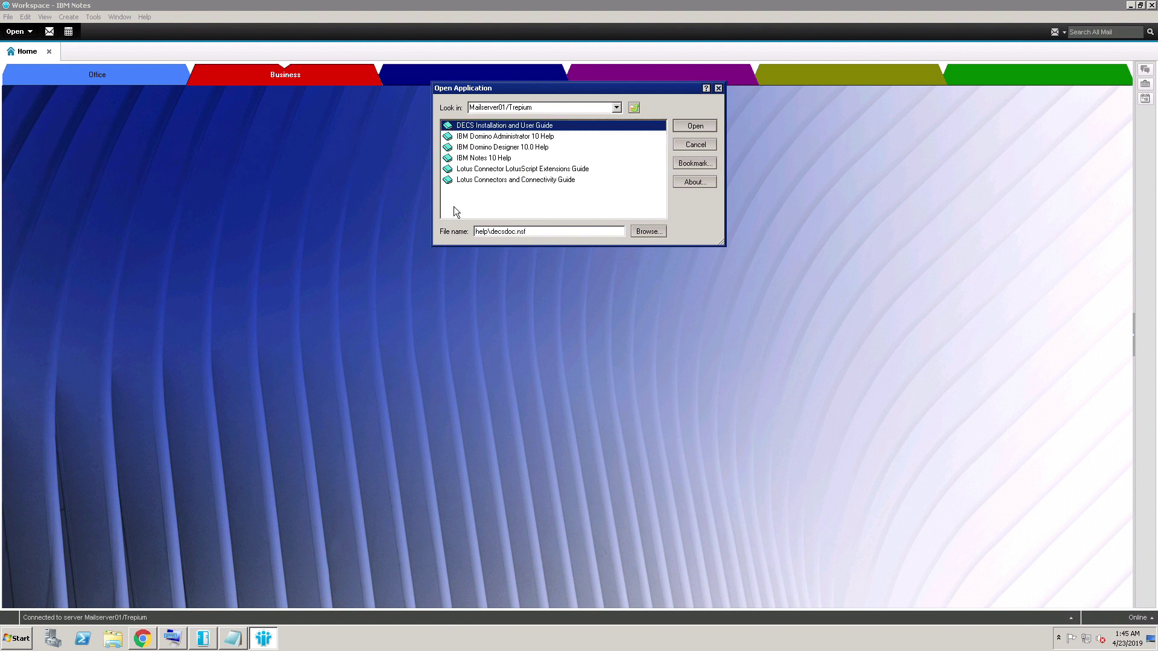
double_click(456, 159)
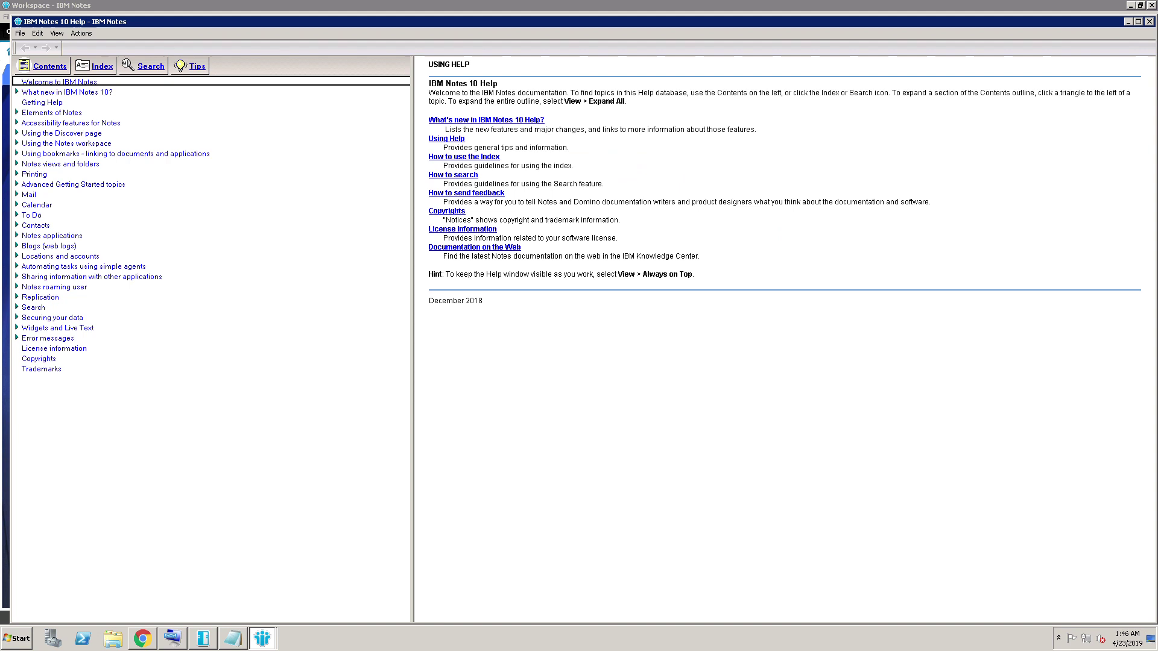
left_click(1148, 21)
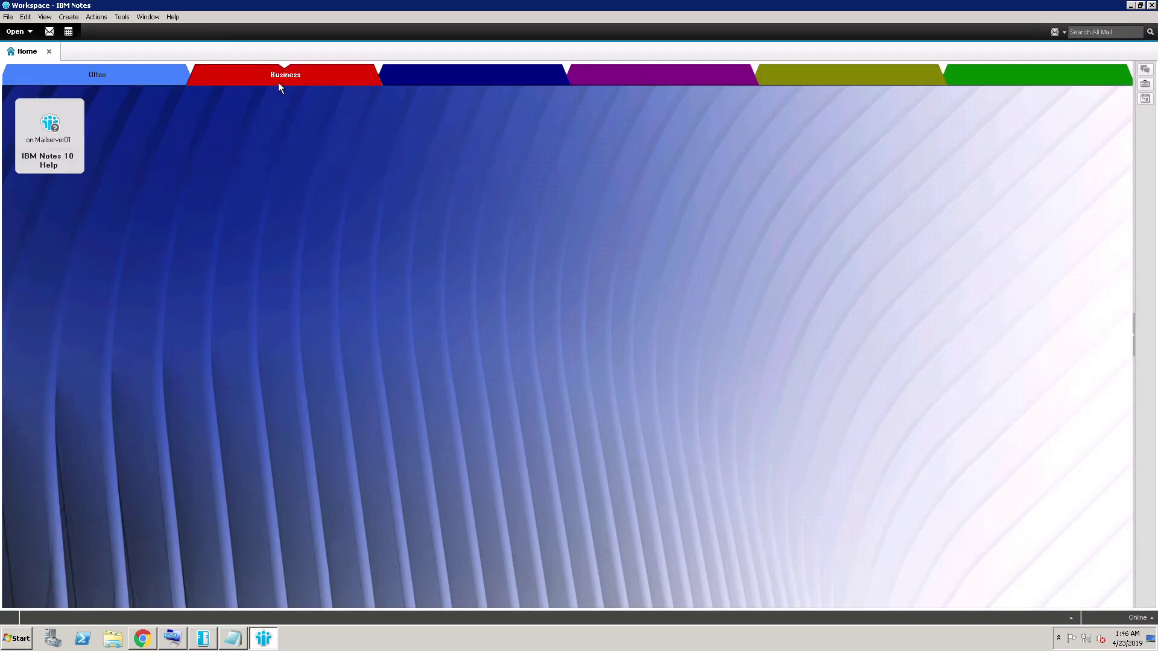
- Check the Office, Business and unnamed workspace pages and return to Office
left_click(140, 81)
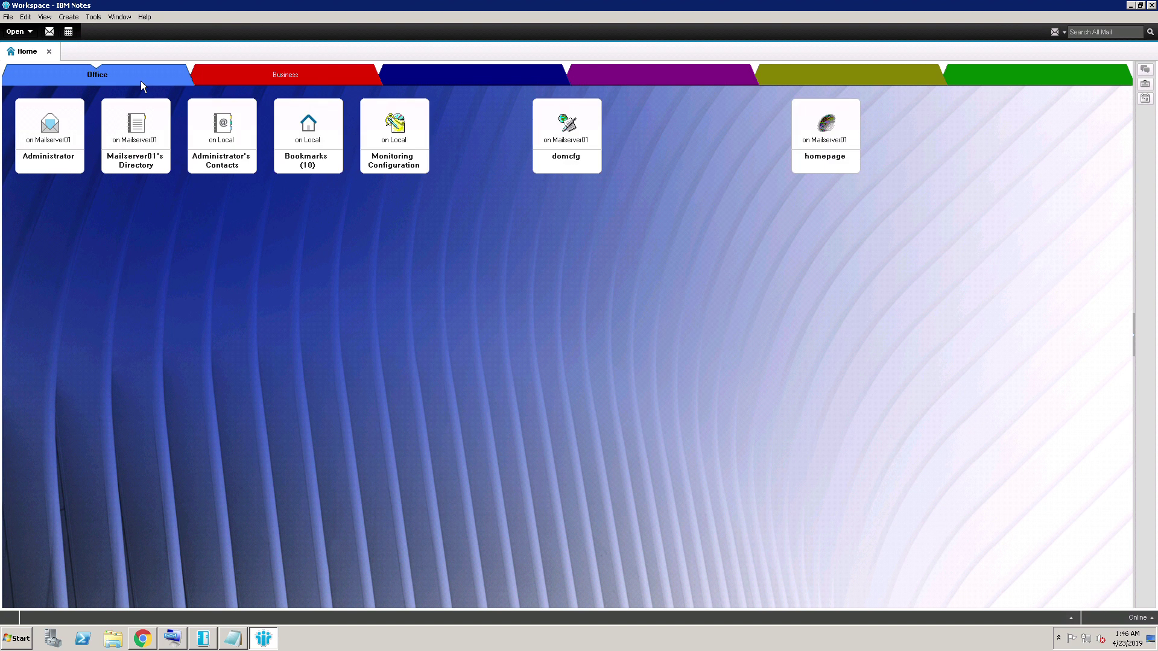
left_click(258, 82)
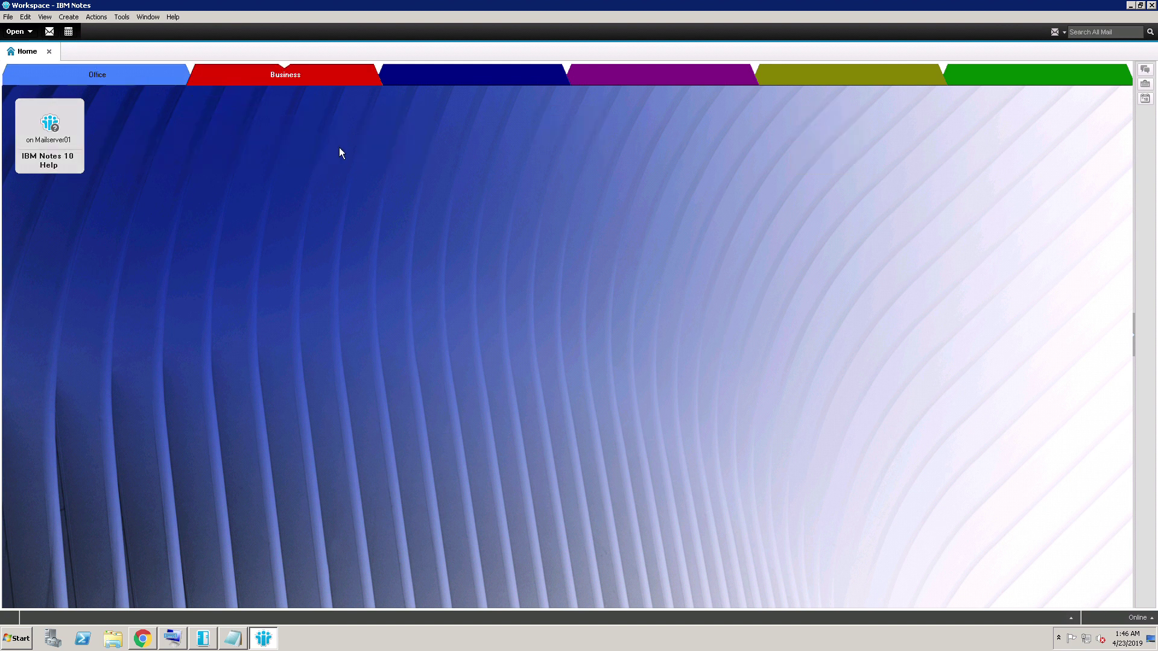
left_click(467, 79)
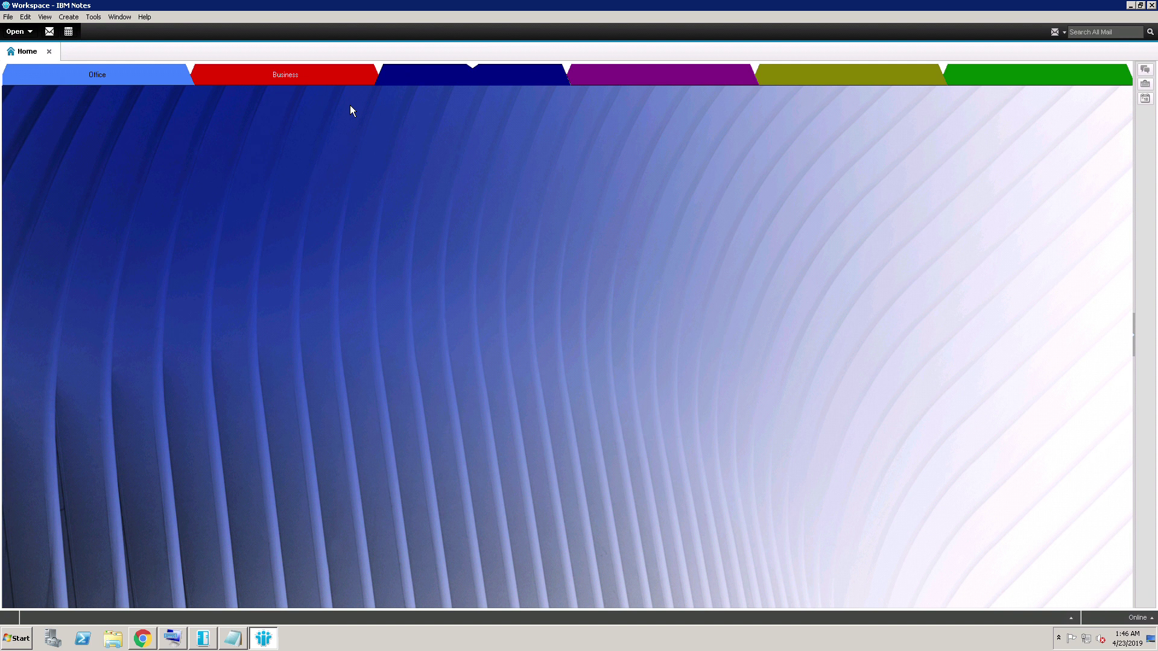
left_click(115, 76)
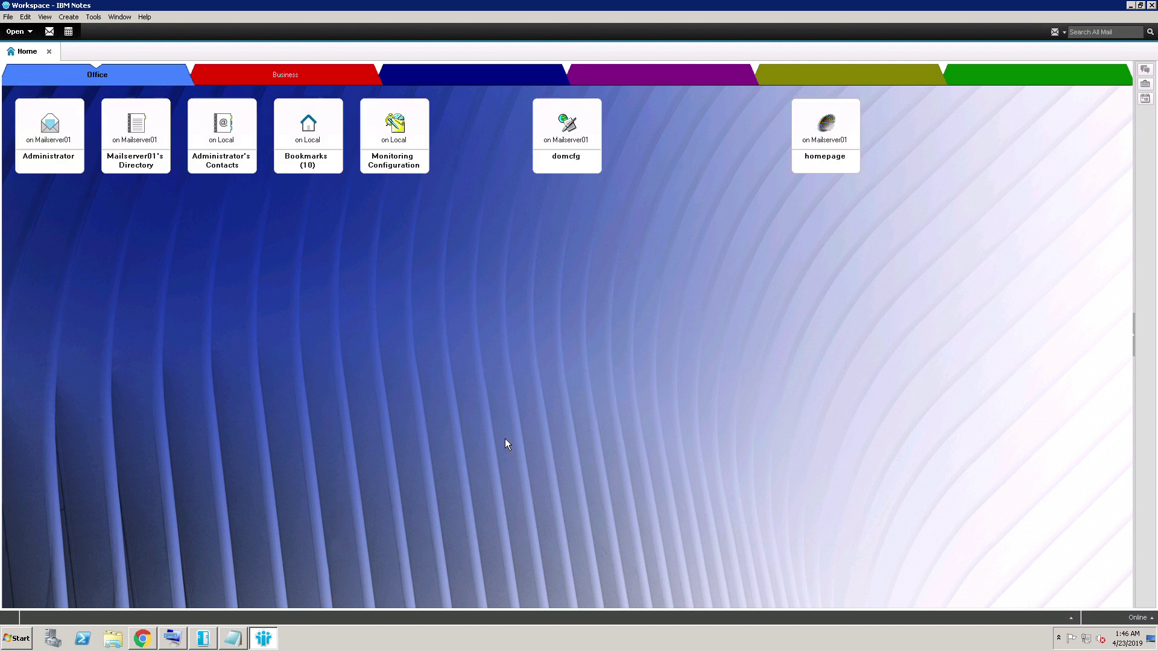
- Set the workspace Background to None, leaving the Office tiles on plain white
right_click(445, 294)
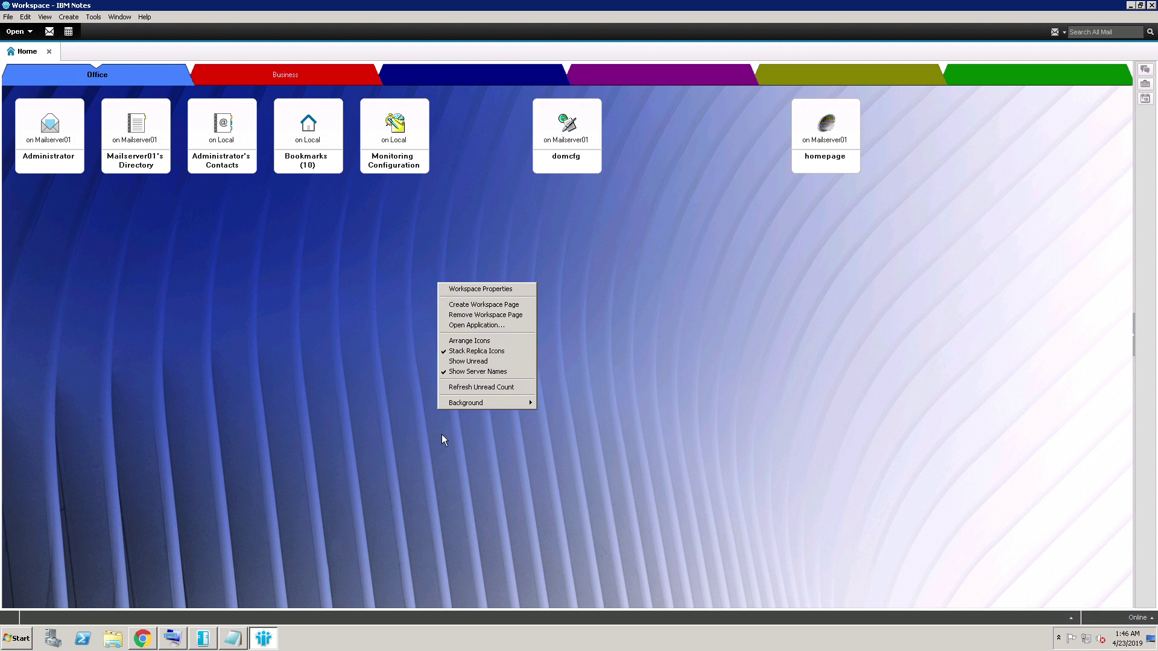
mouse_move(486, 403)
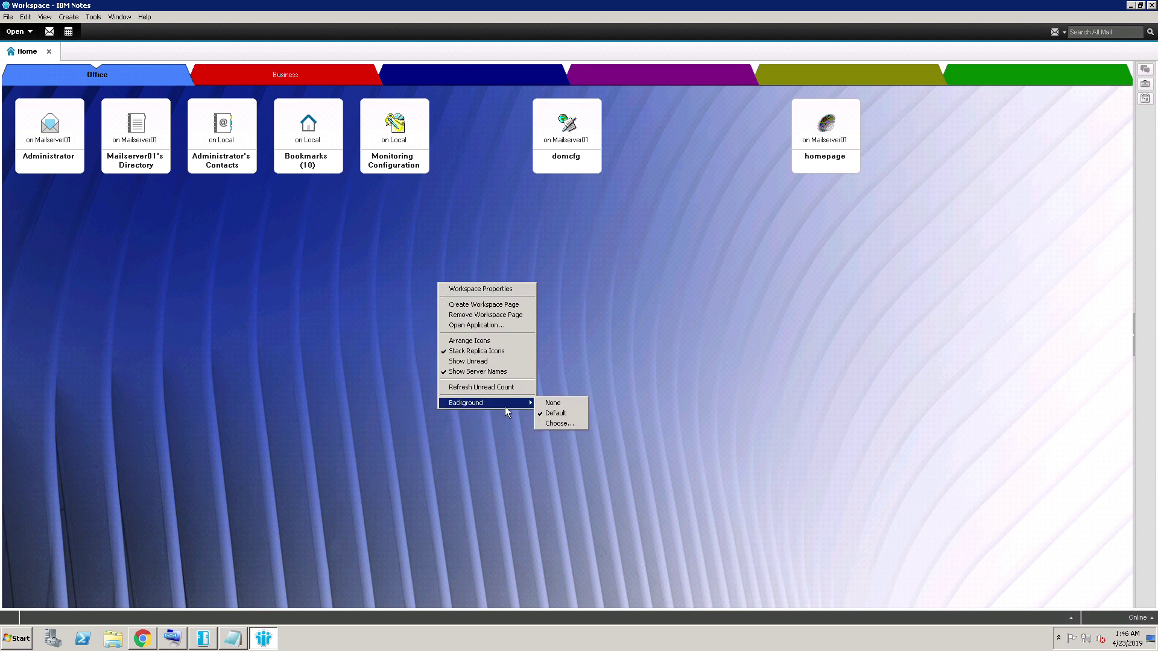
left_click(553, 407)
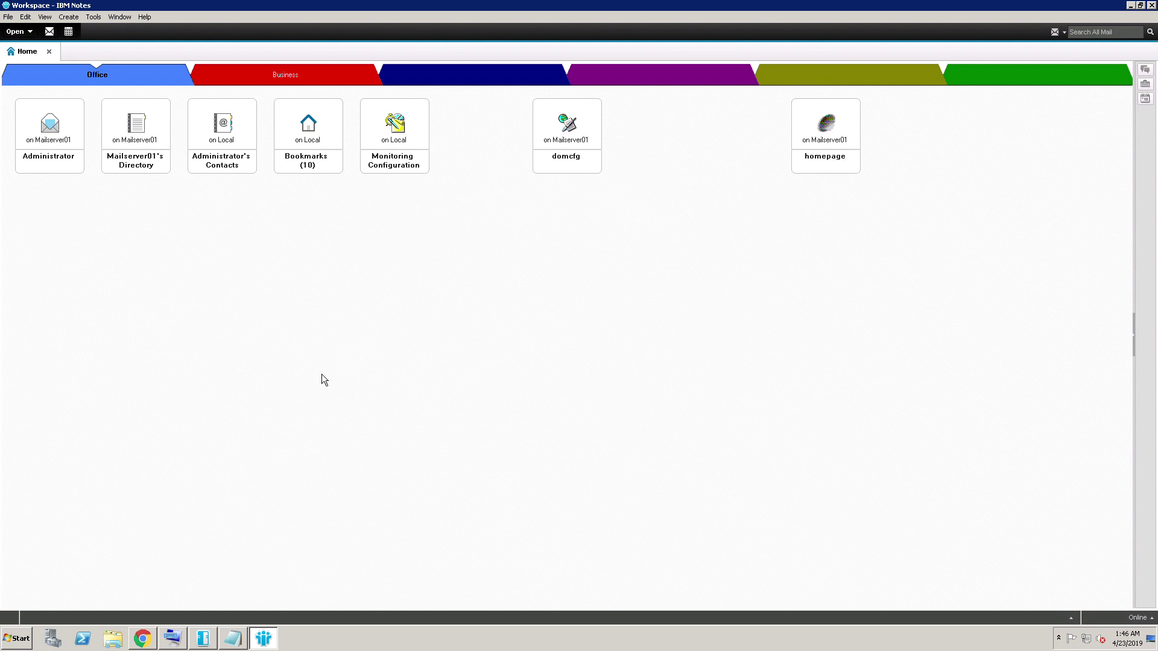
- Start Background > Choose..., cancel the file picker, and bring Chrome forward
right_click(381, 302)
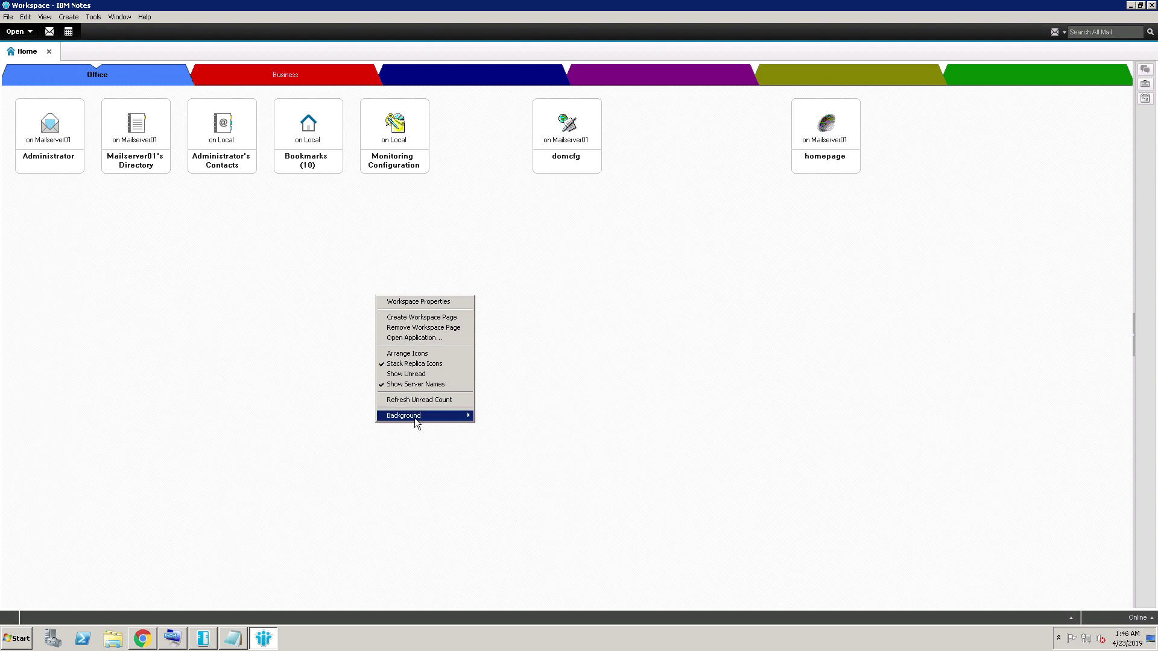
mouse_move(422, 415)
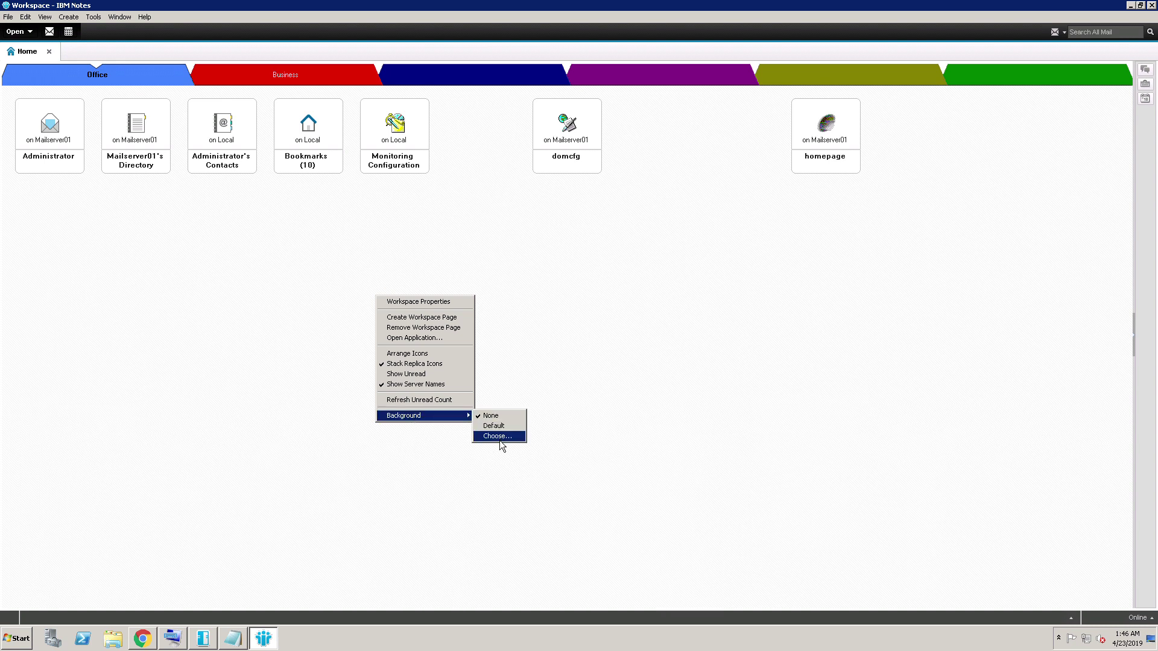
left_click(498, 436)
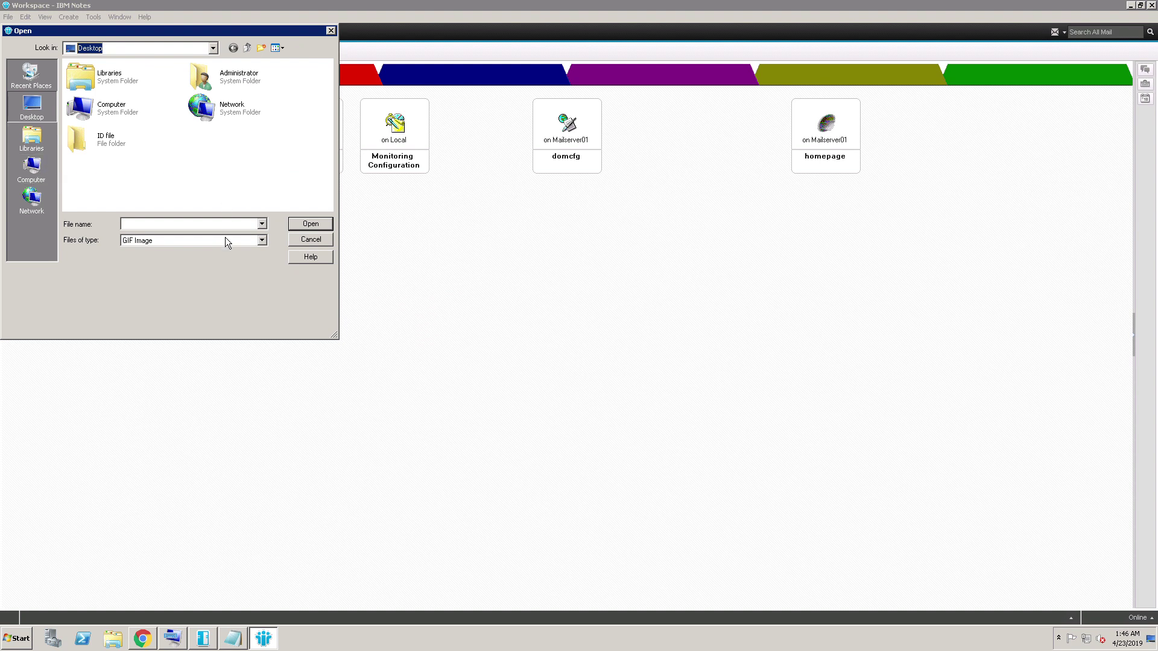
left_click(317, 244)
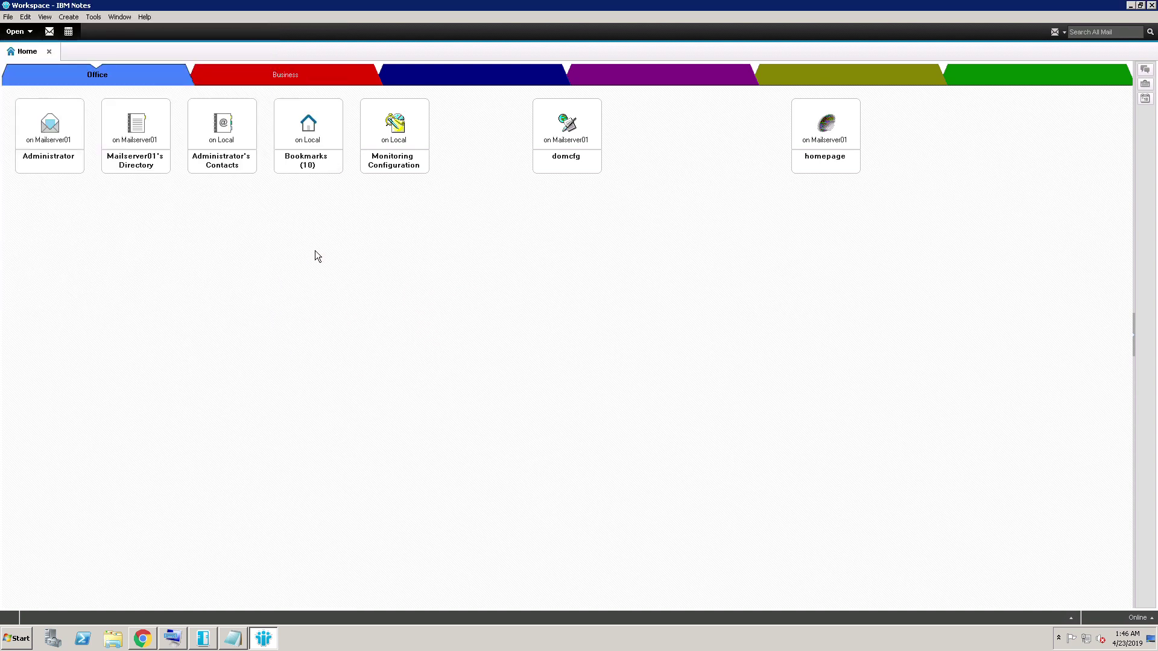
left_click(145, 641)
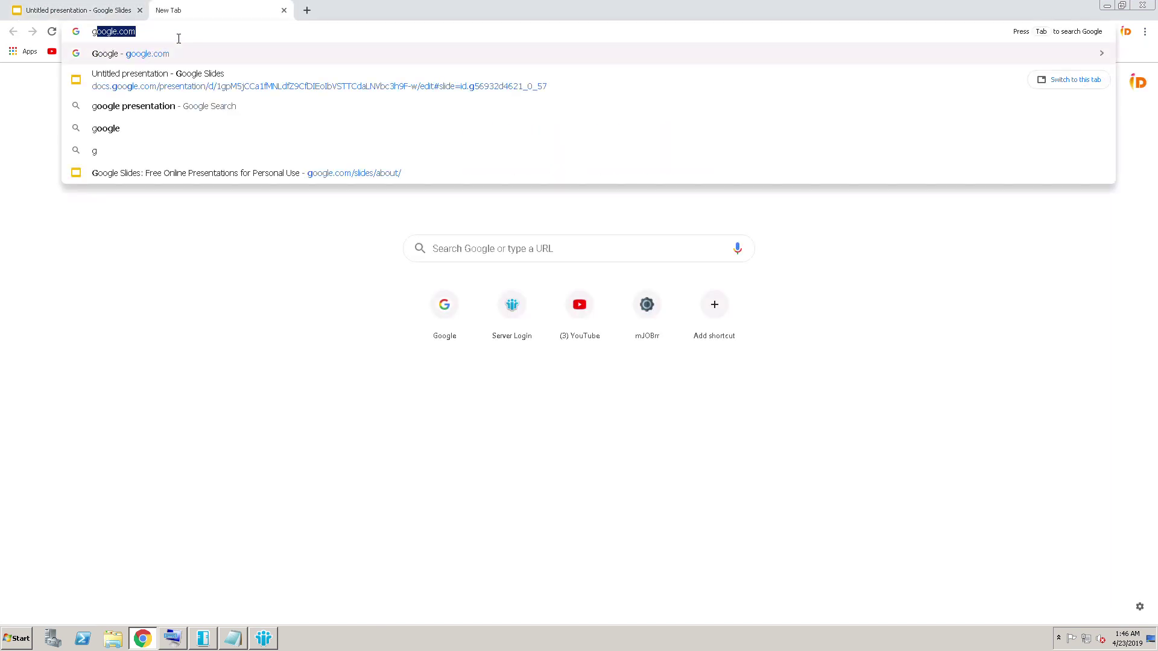
- Go to google.com and run a search for 'background image'
key("Return")
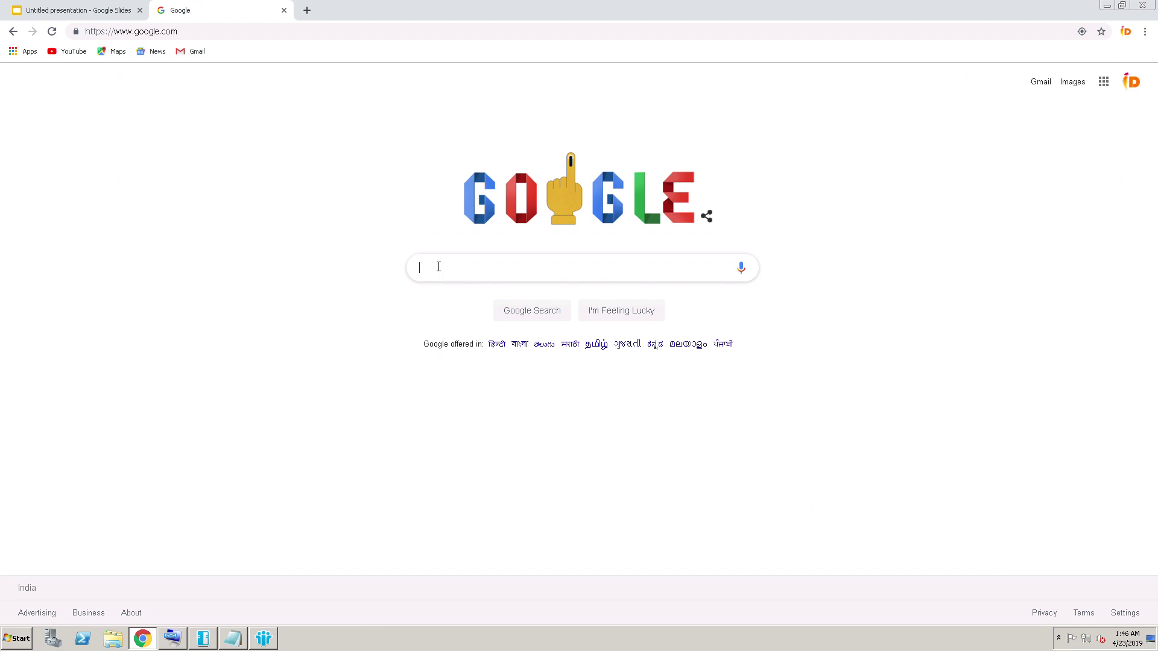
type("ba")
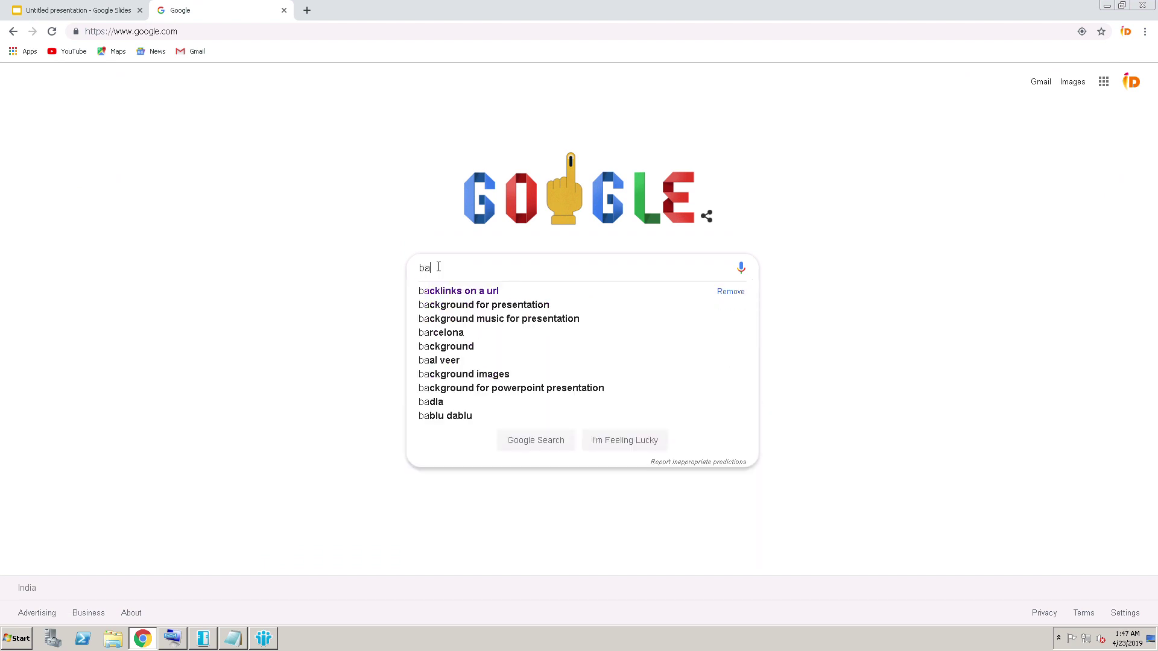
type("ck")
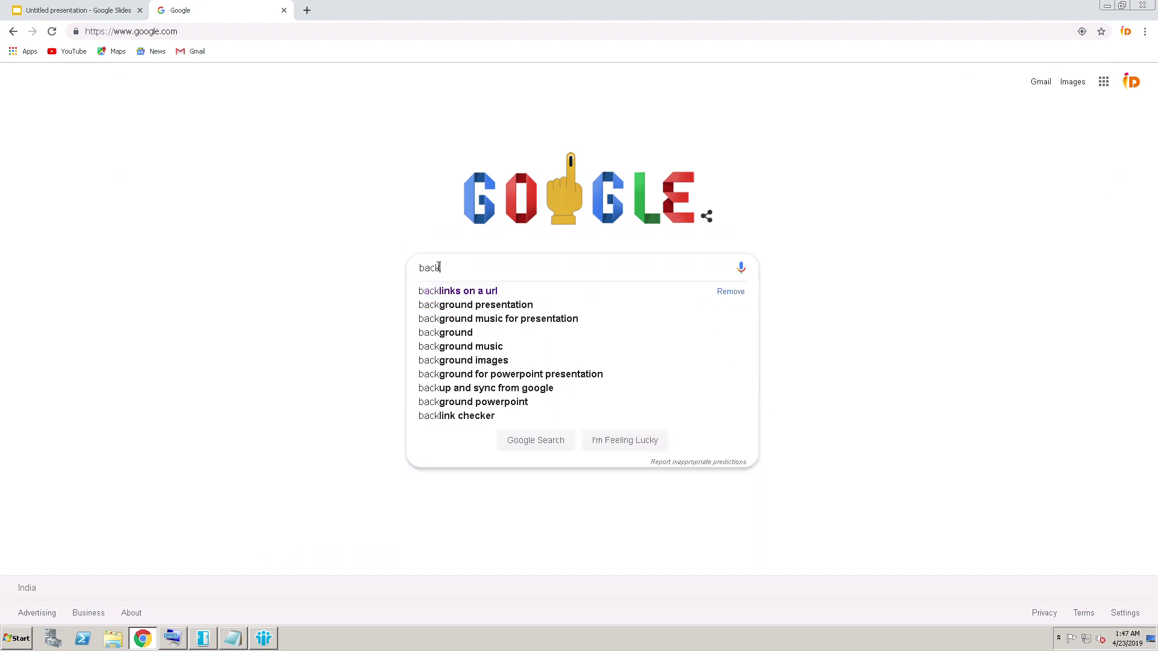
type("grou")
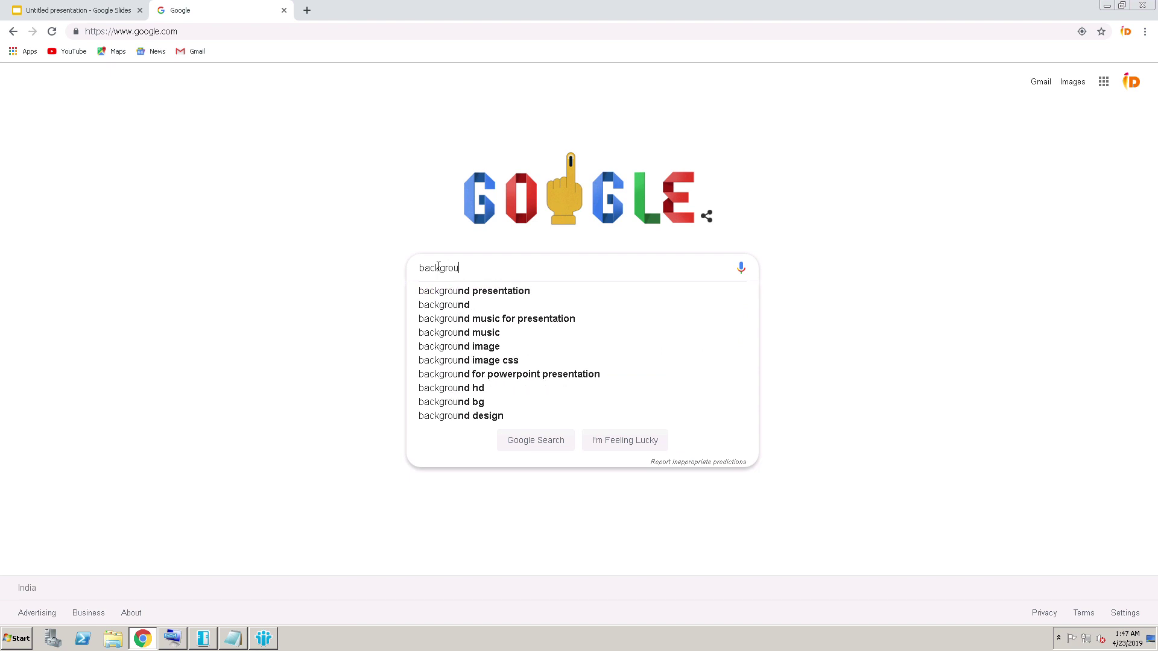
type("g")
key("BackSpace")
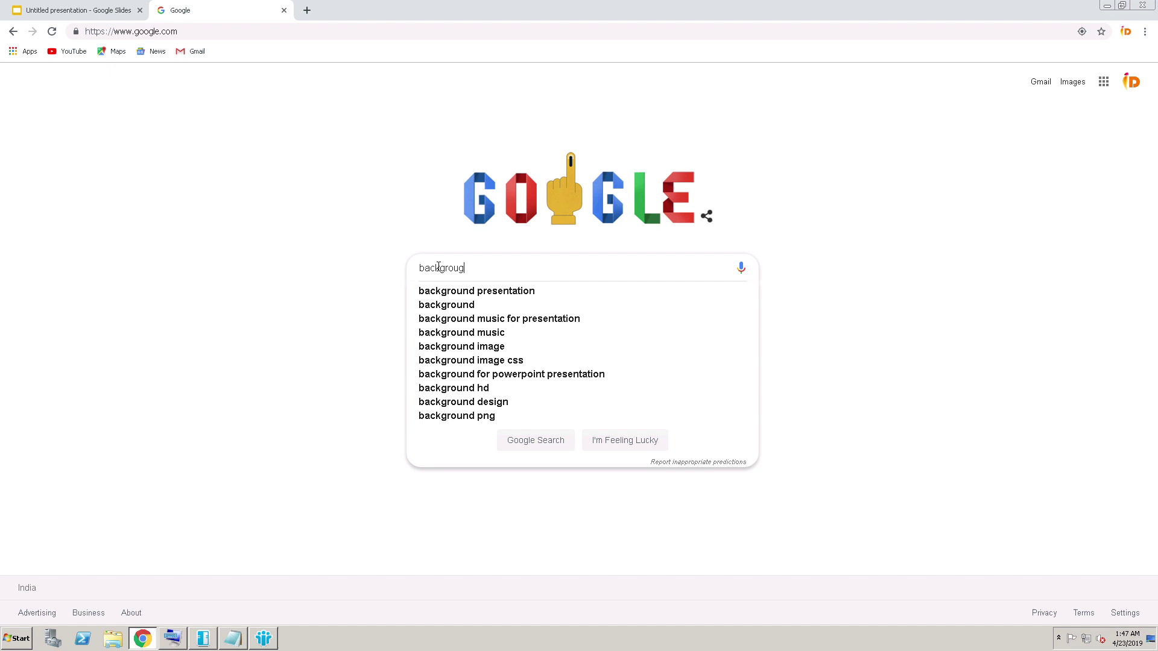
key("BackSpace")
type("d im")
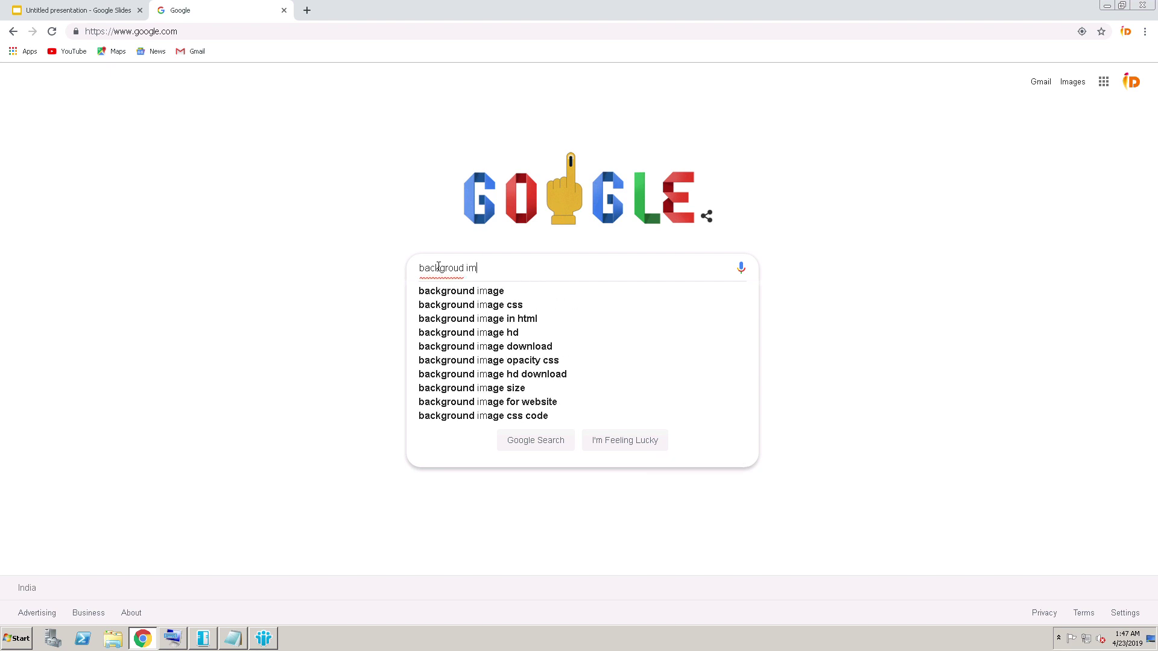
key("Down")
key("Return")
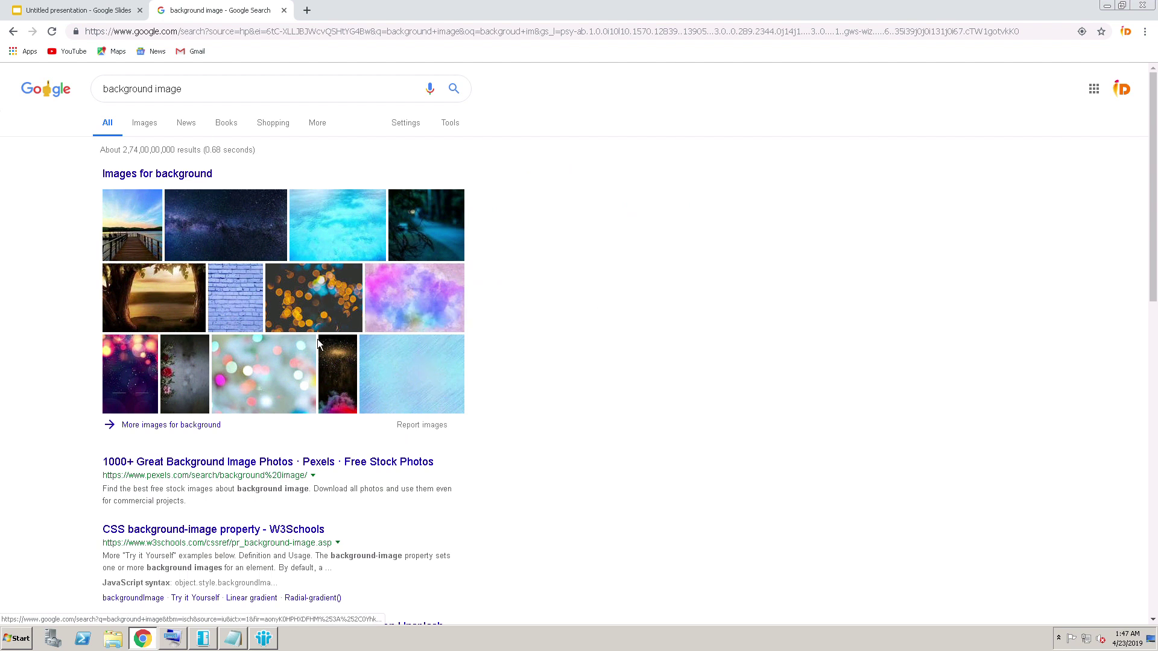
- Browse the image results and open the autumn park bench picture in a new tab
left_click(432, 311)
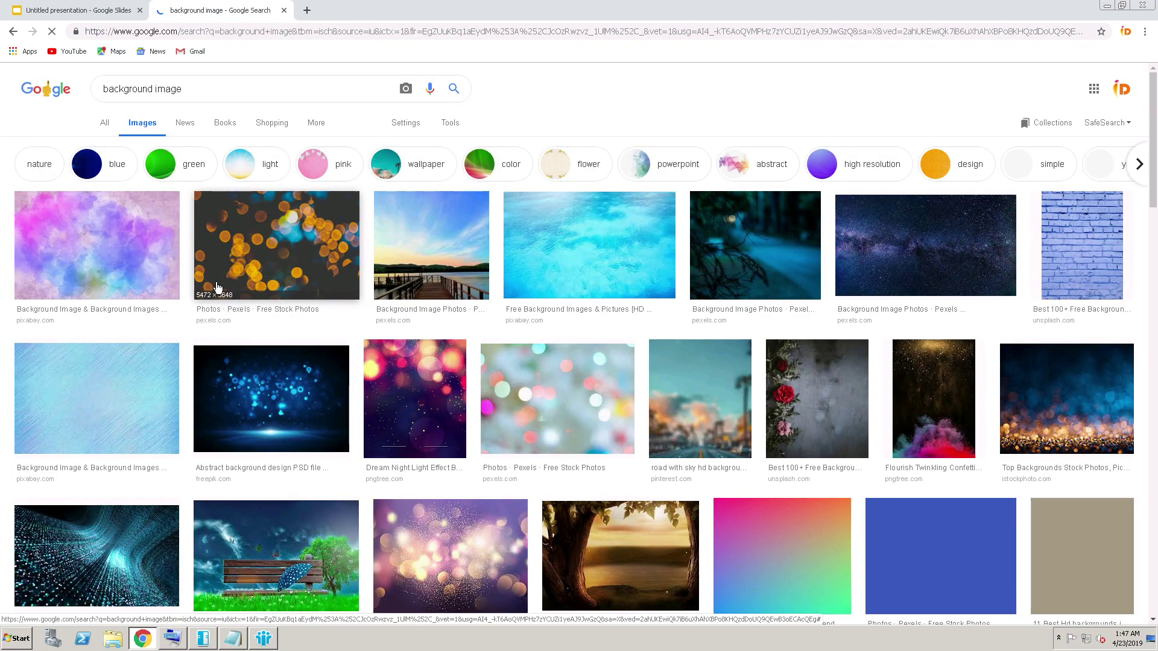
left_click(136, 258)
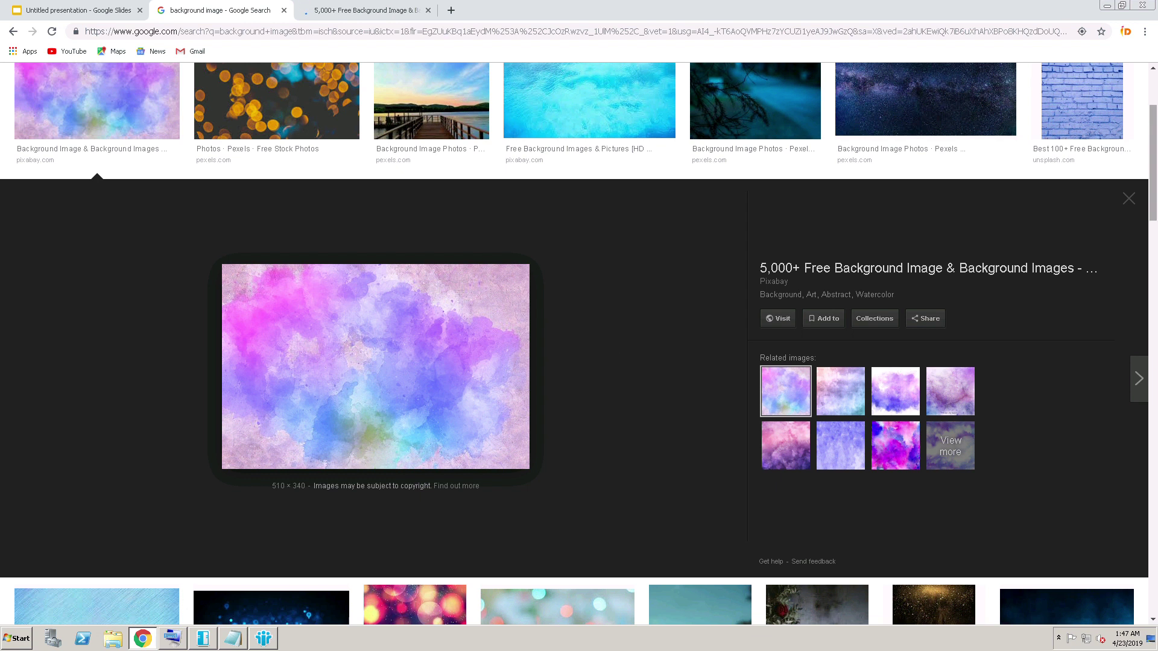
scroll(580, 343, "down", 3)
scroll(579, 343, "down", 1)
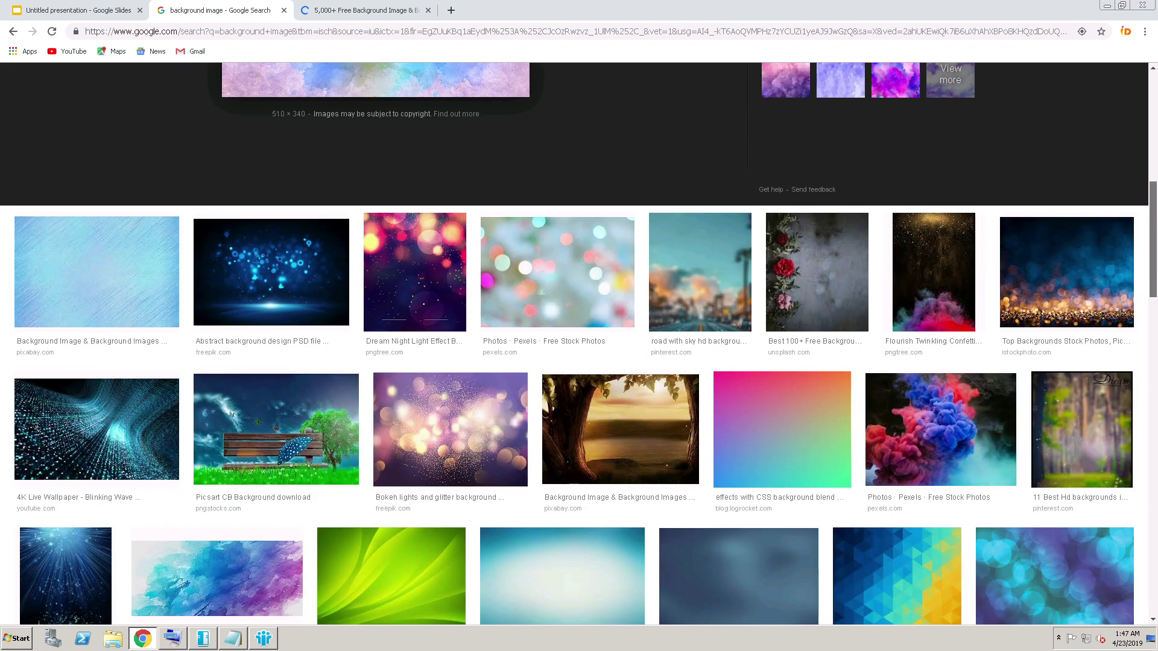
scroll(579, 344, "down", 2)
scroll(579, 344, "down", 1)
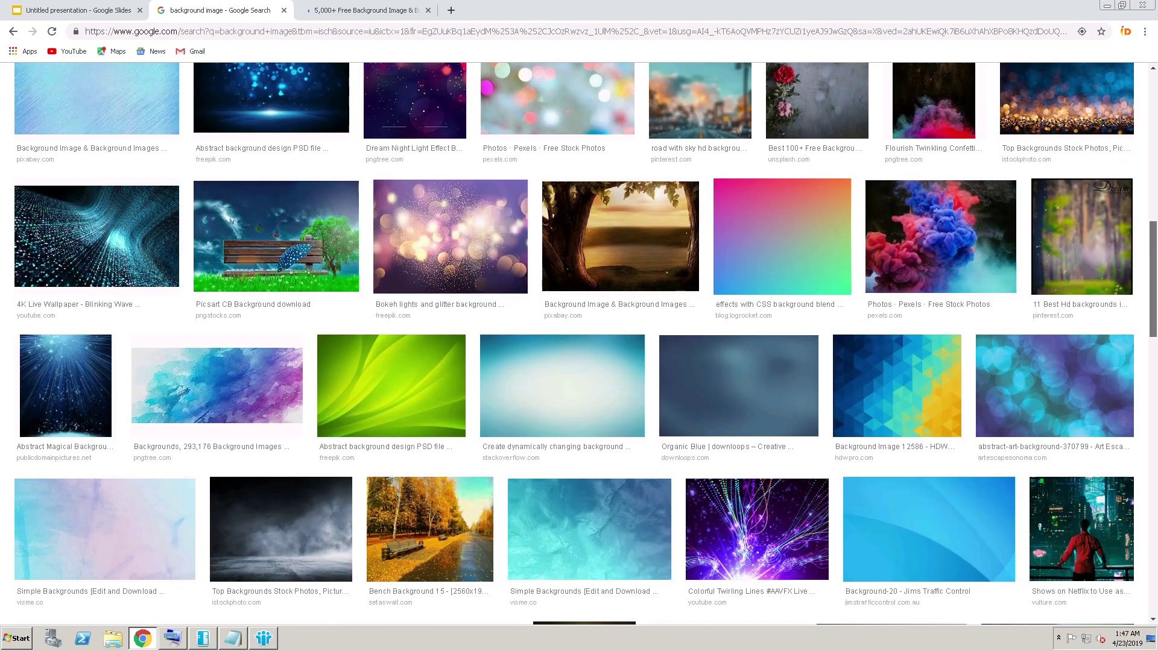
left_click(434, 540)
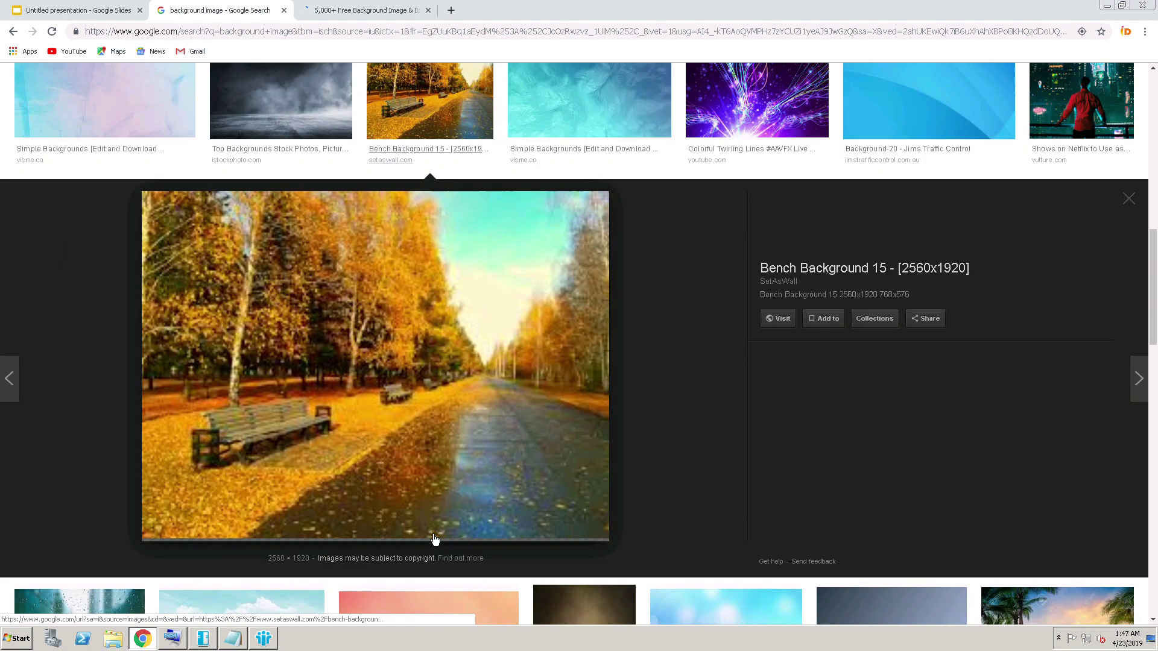
right_click(383, 390)
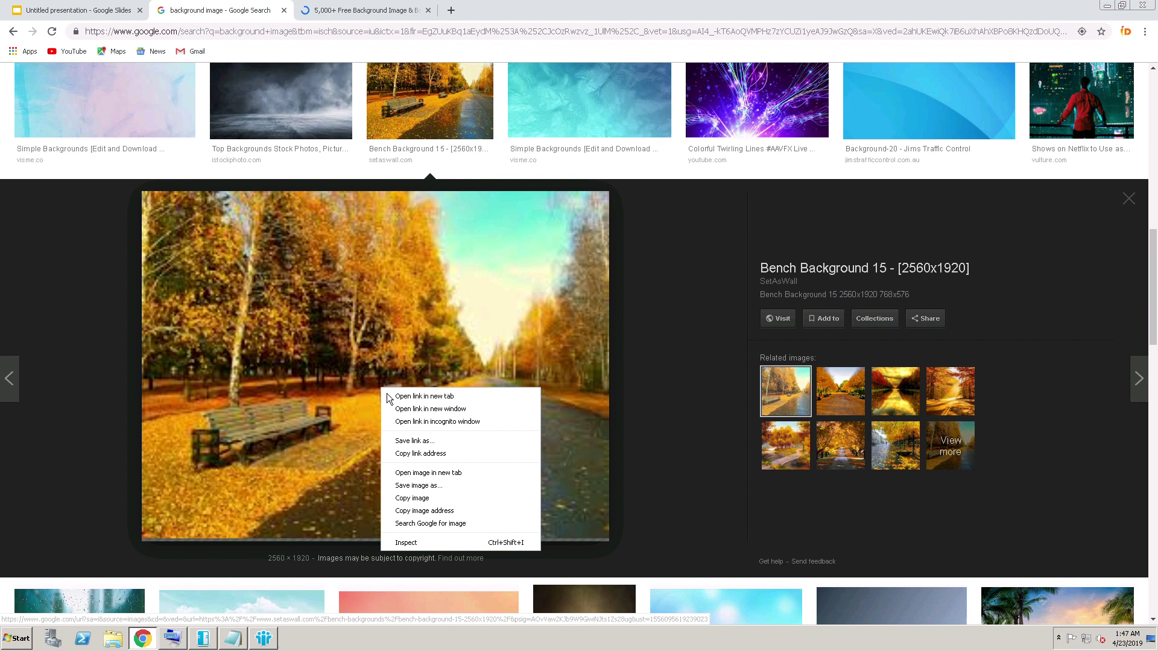
right_click(323, 358)
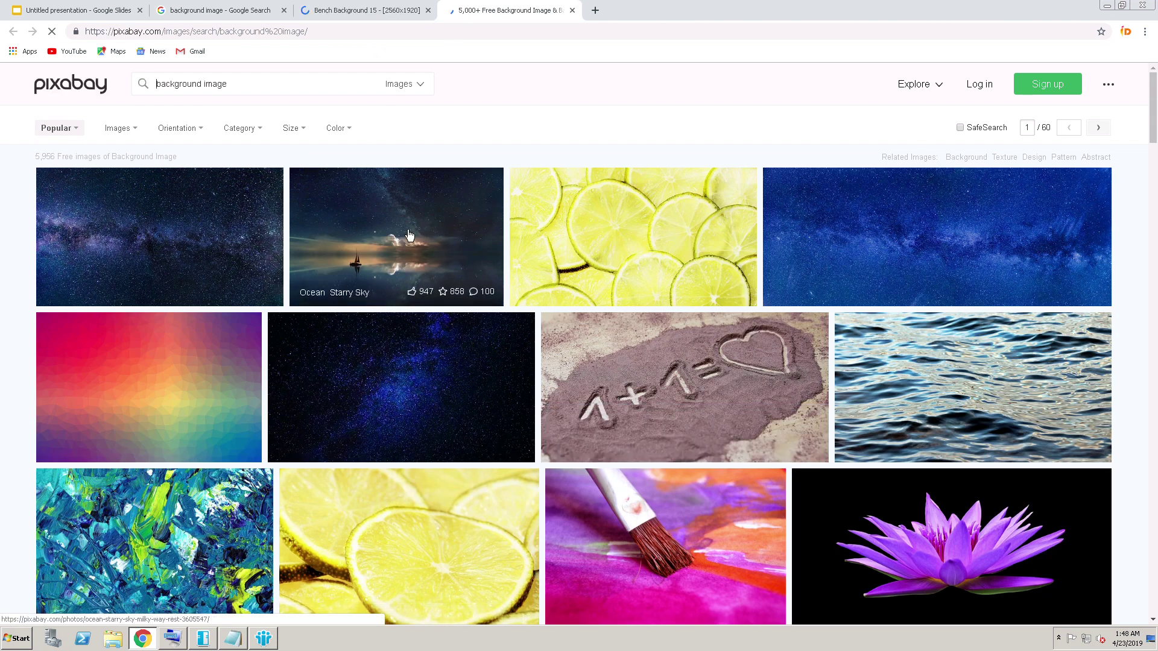
mouse_move(148, 387)
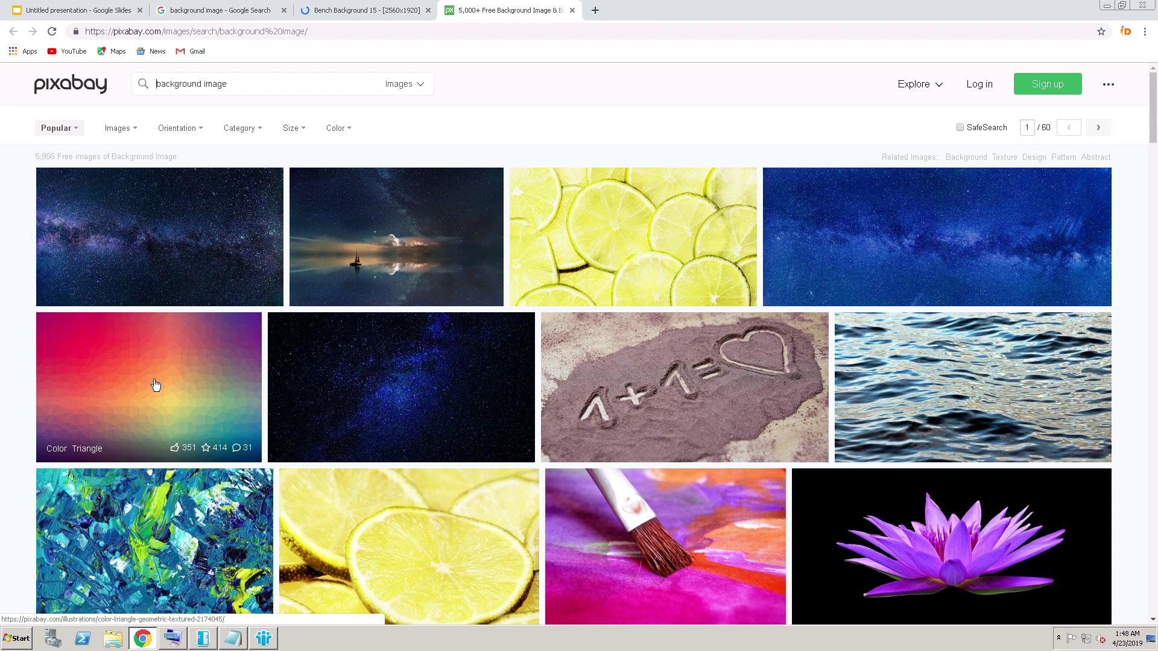
- Save the Pixabay colour triangle image to the Desktop as BG.png
right_click(152, 377)
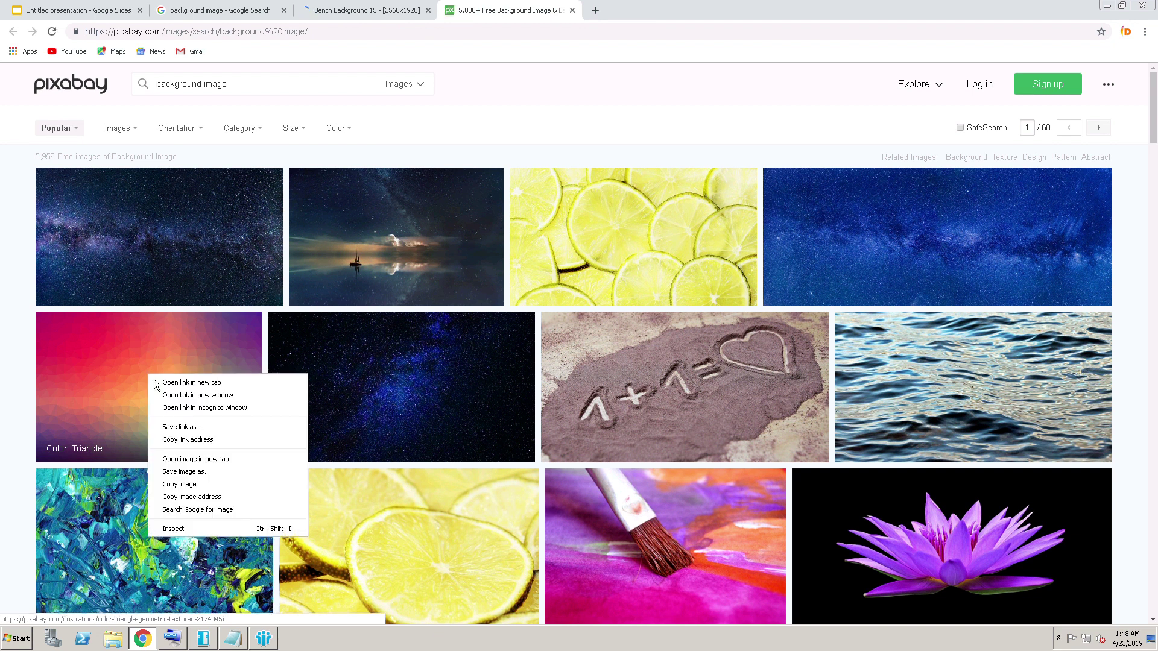
left_click(203, 480)
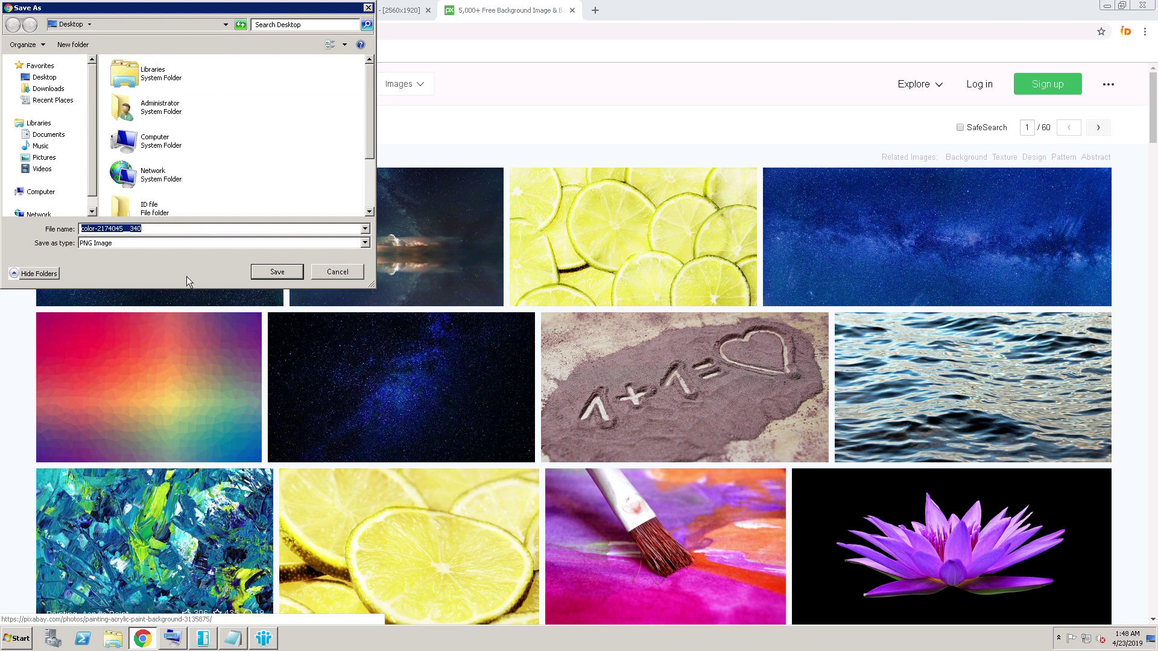
left_click(45, 78)
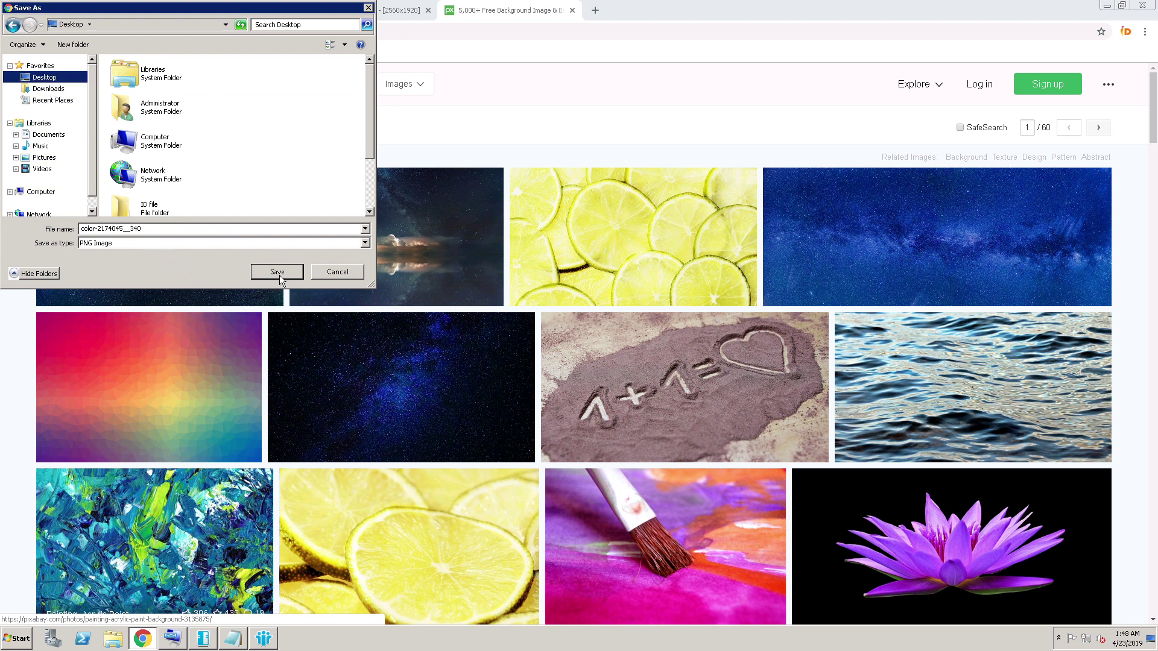
double_click(165, 231)
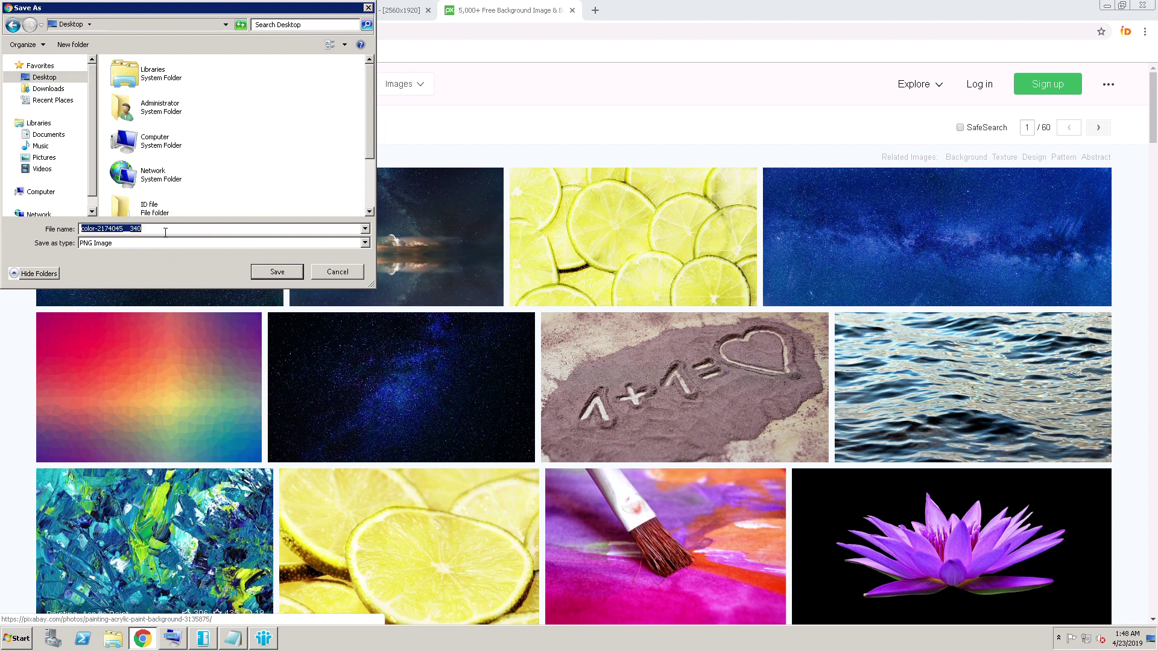
type("BG")
left_click(272, 276)
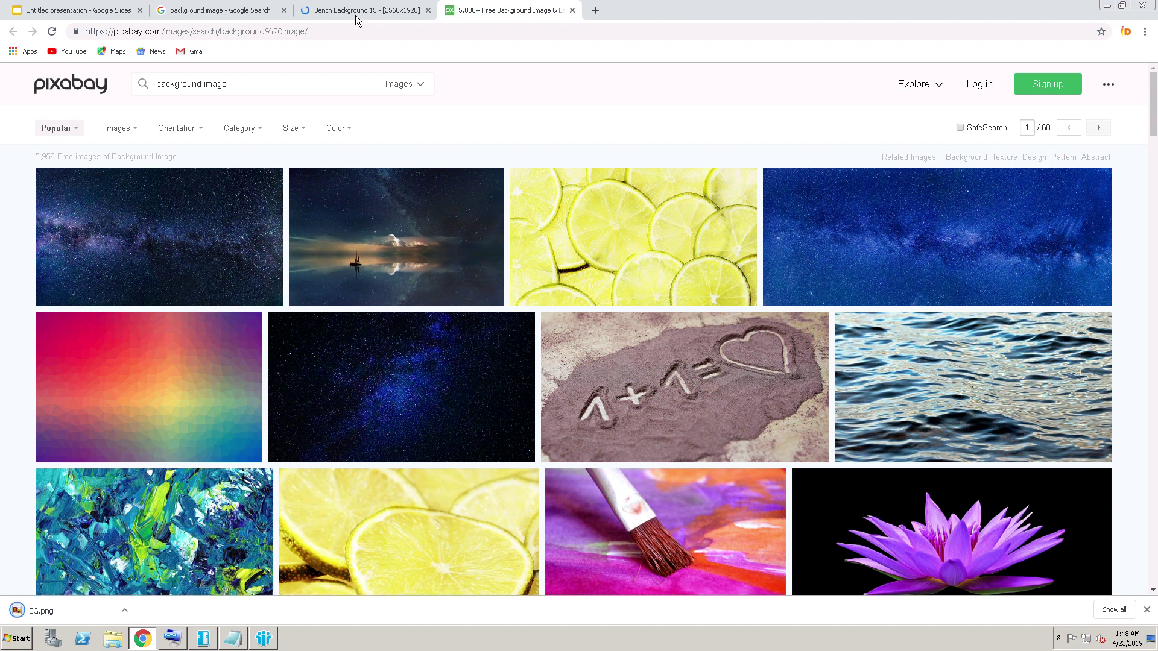
- Bring up the workspace background image picker from the workspace context menu
left_click(1107, 8)
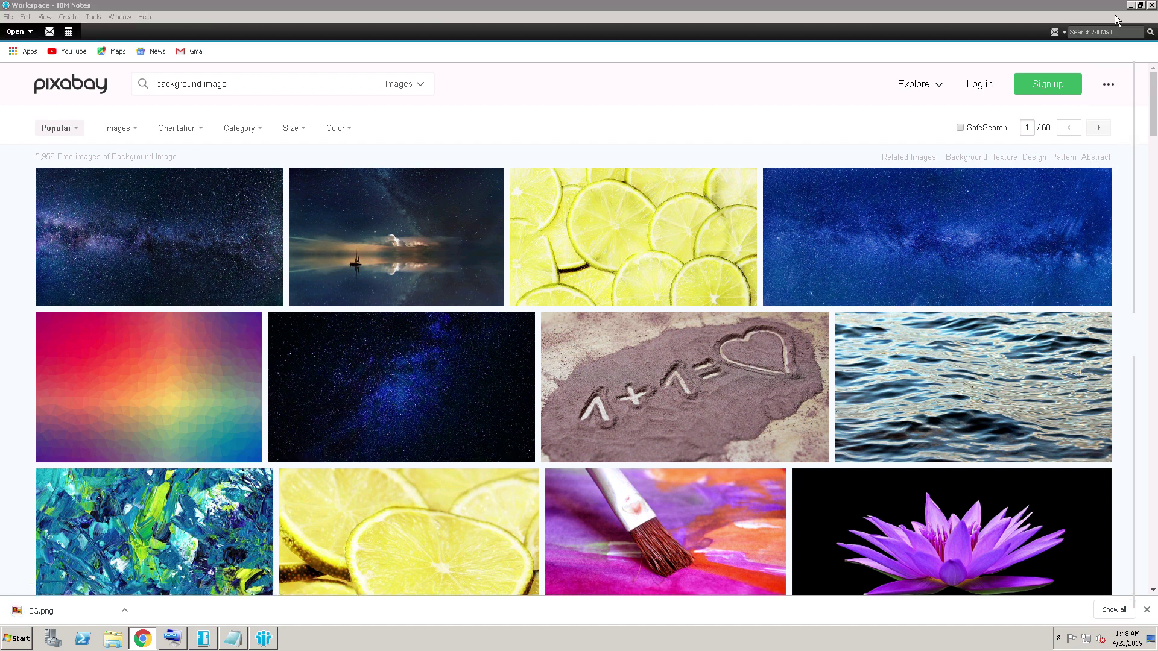
right_click(452, 320)
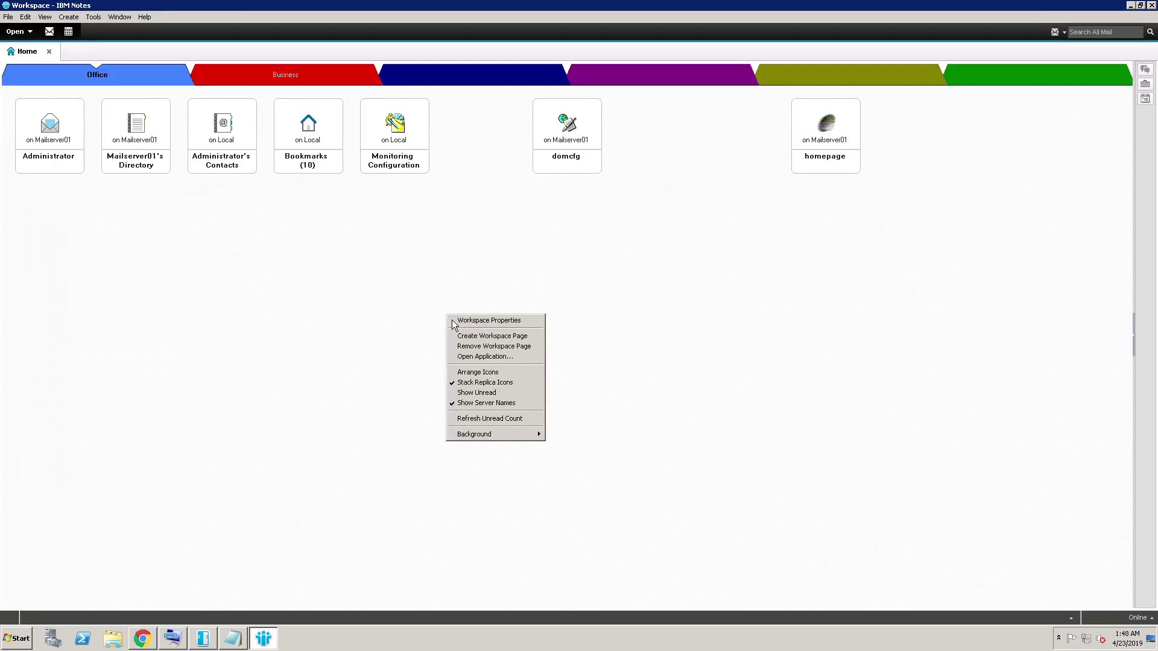
mouse_move(493, 434)
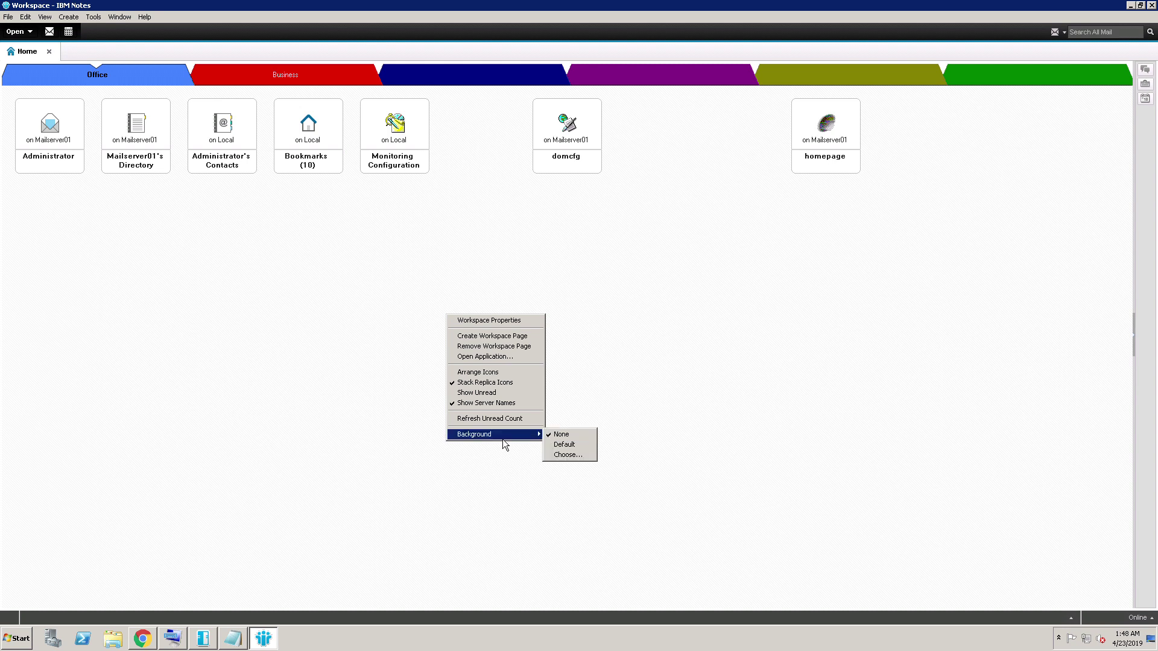
left_click(570, 460)
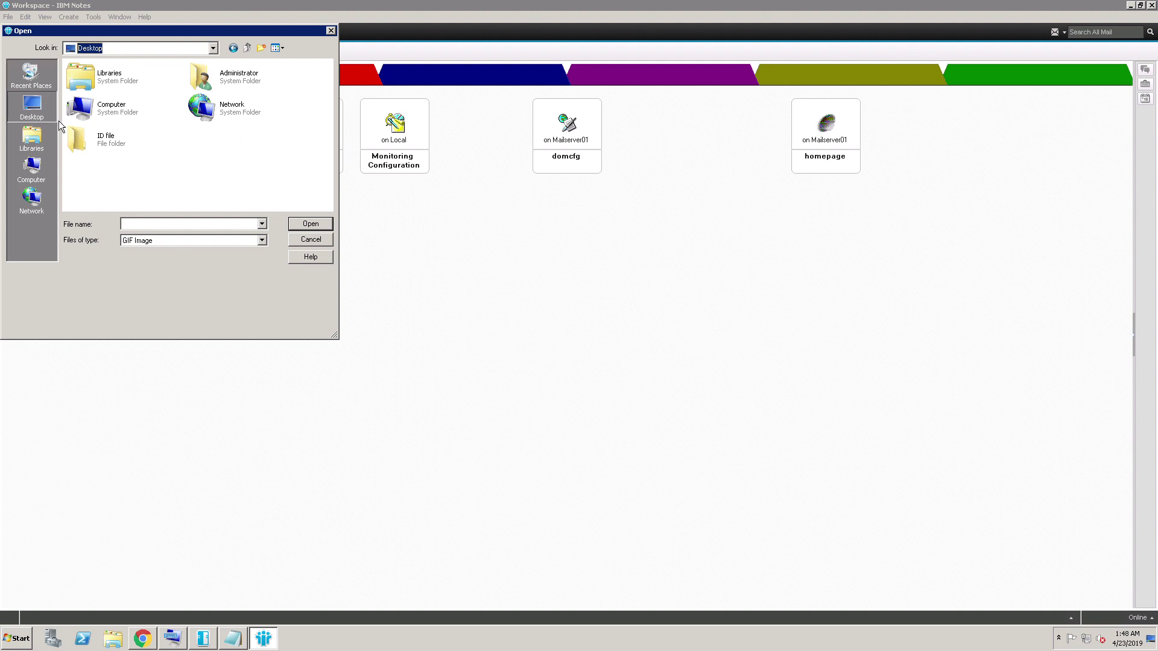
- Browse the Files of type filter between JPEG and PNG images, ending on JPEG
left_click(187, 243)
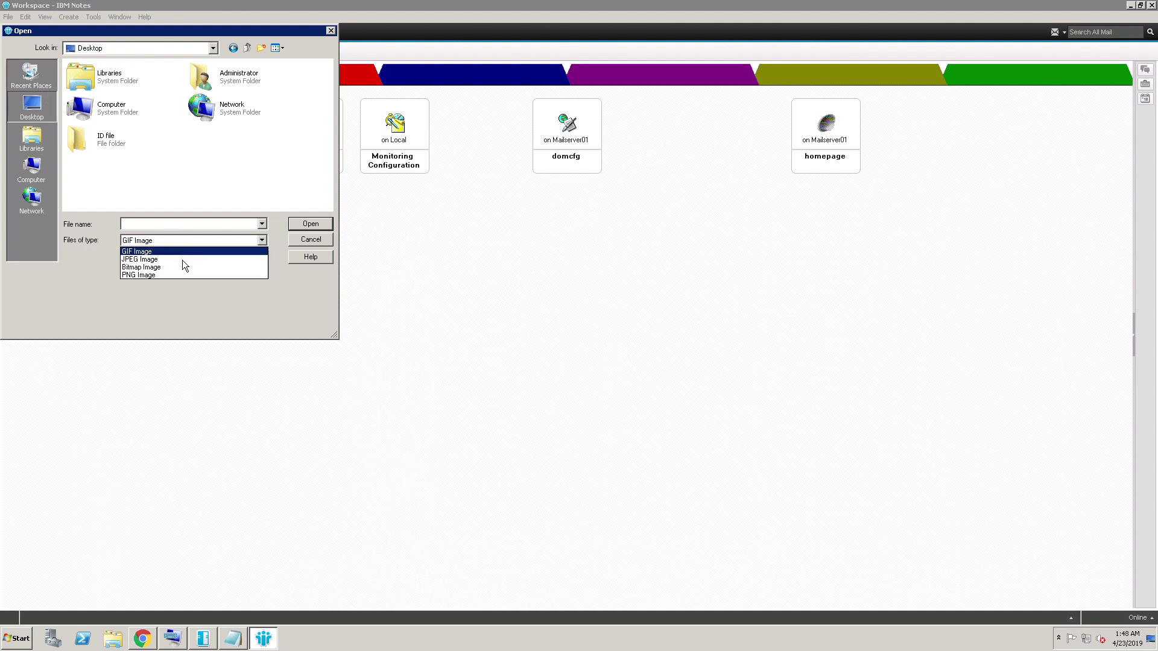
left_click(180, 260)
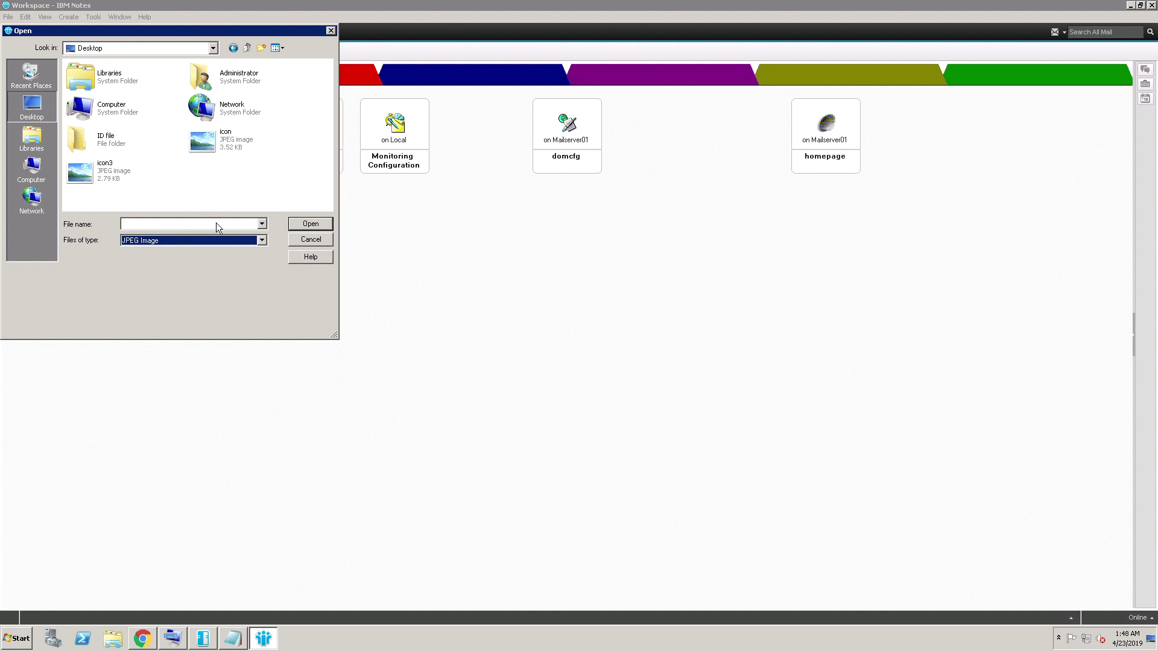
left_click(207, 241)
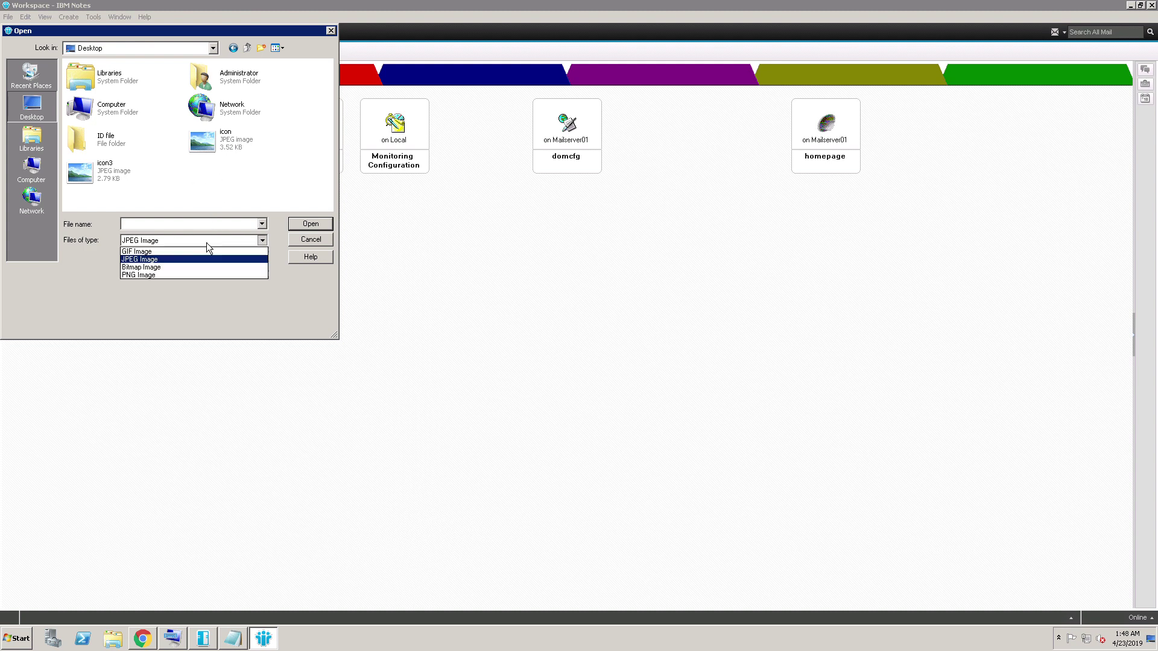
left_click(185, 280)
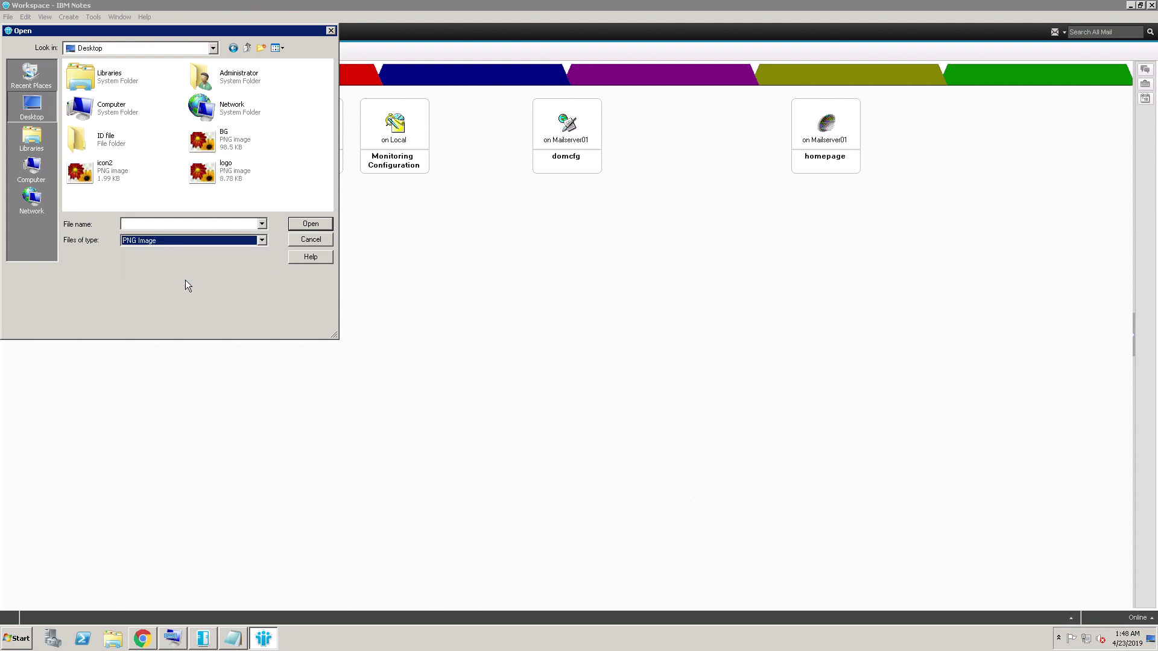
left_click(164, 242)
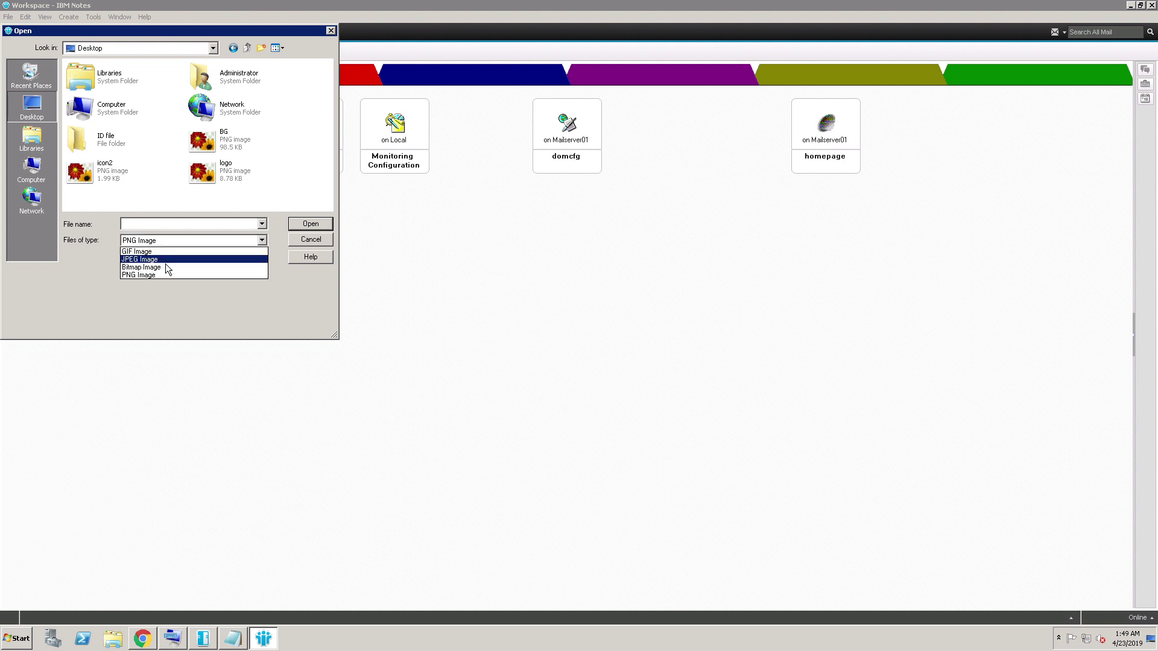
left_click(166, 262)
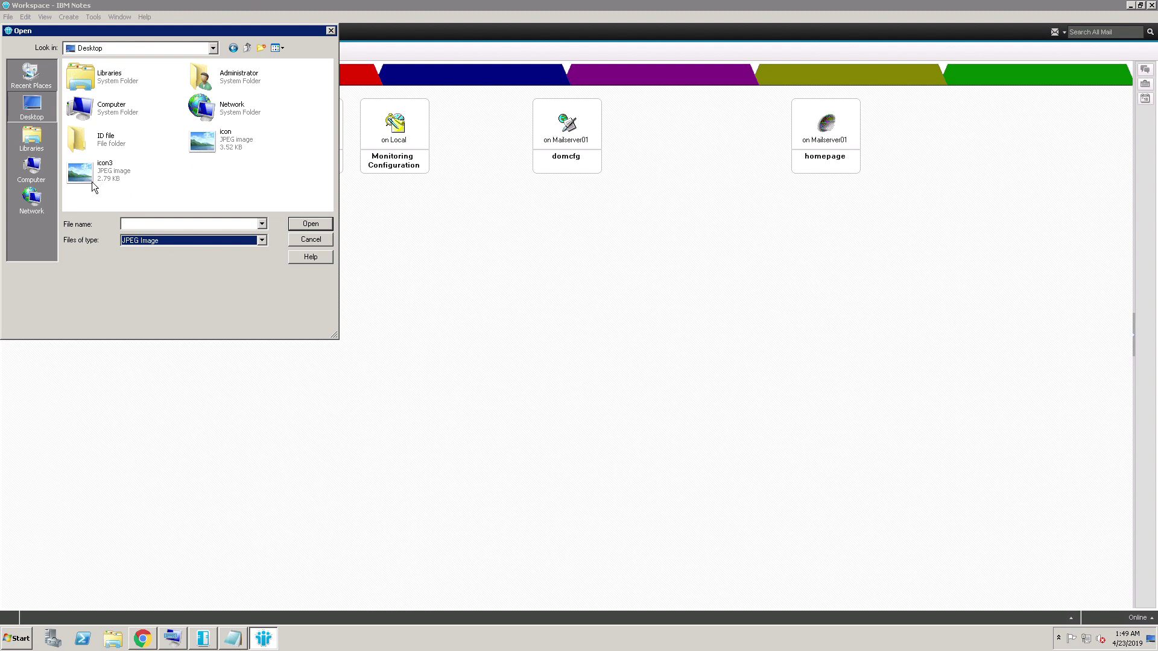
left_click(141, 241)
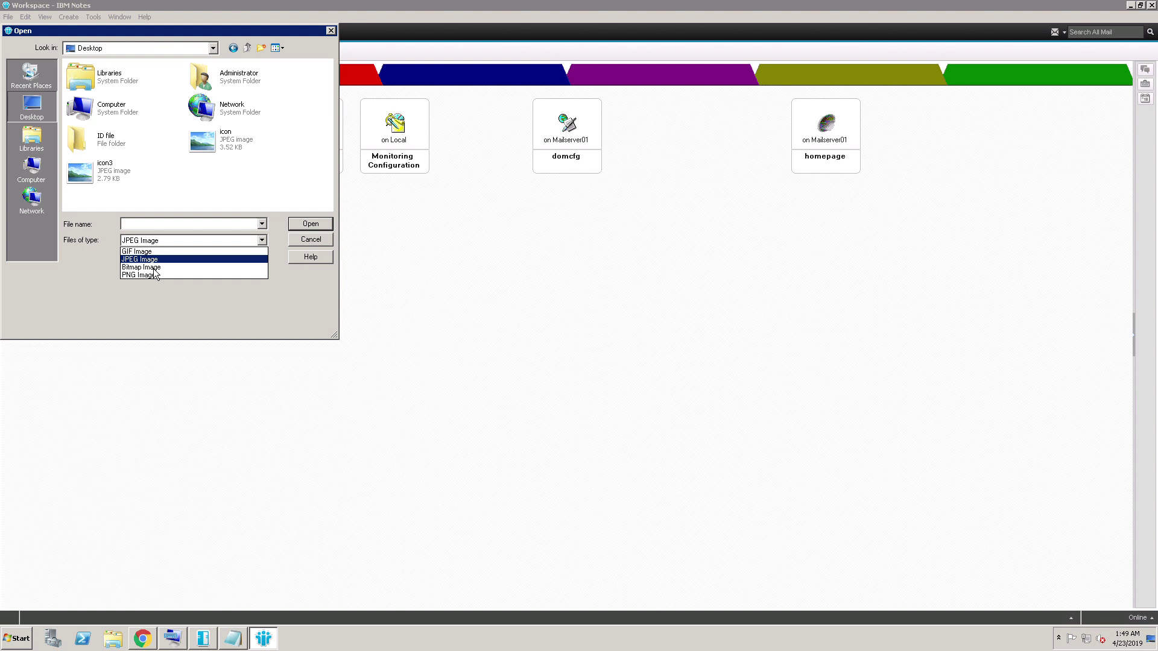
left_click(306, 244)
- Cancel the picker without choosing a file and minimise Notes to the desktop
left_click(308, 241)
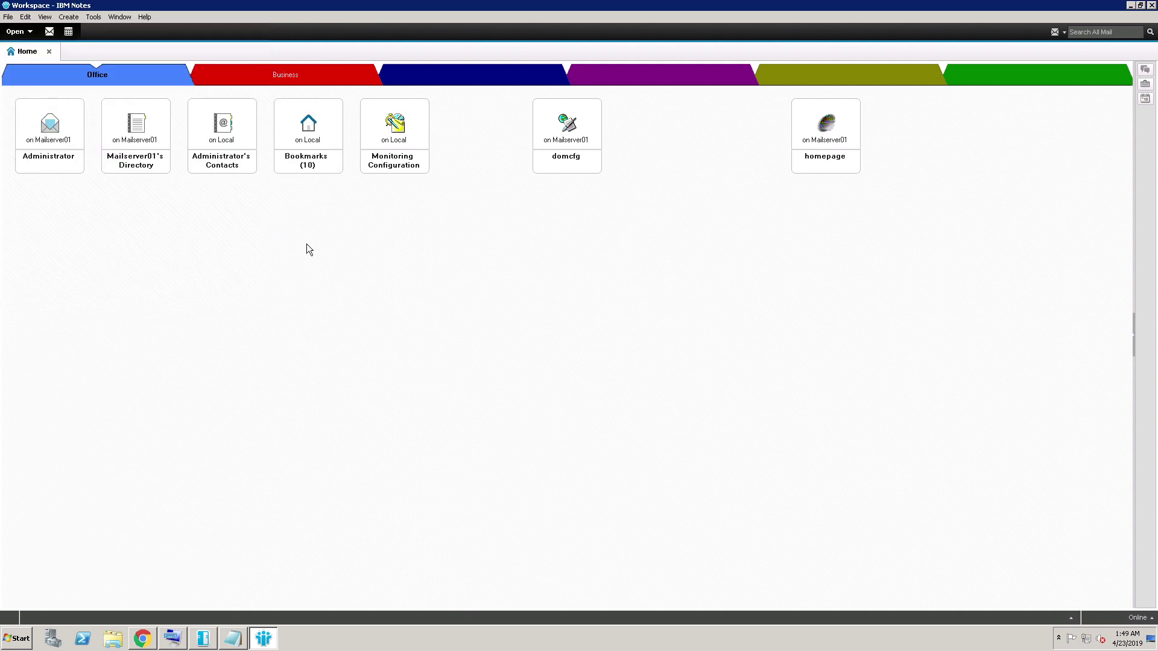
left_click(1151, 639)
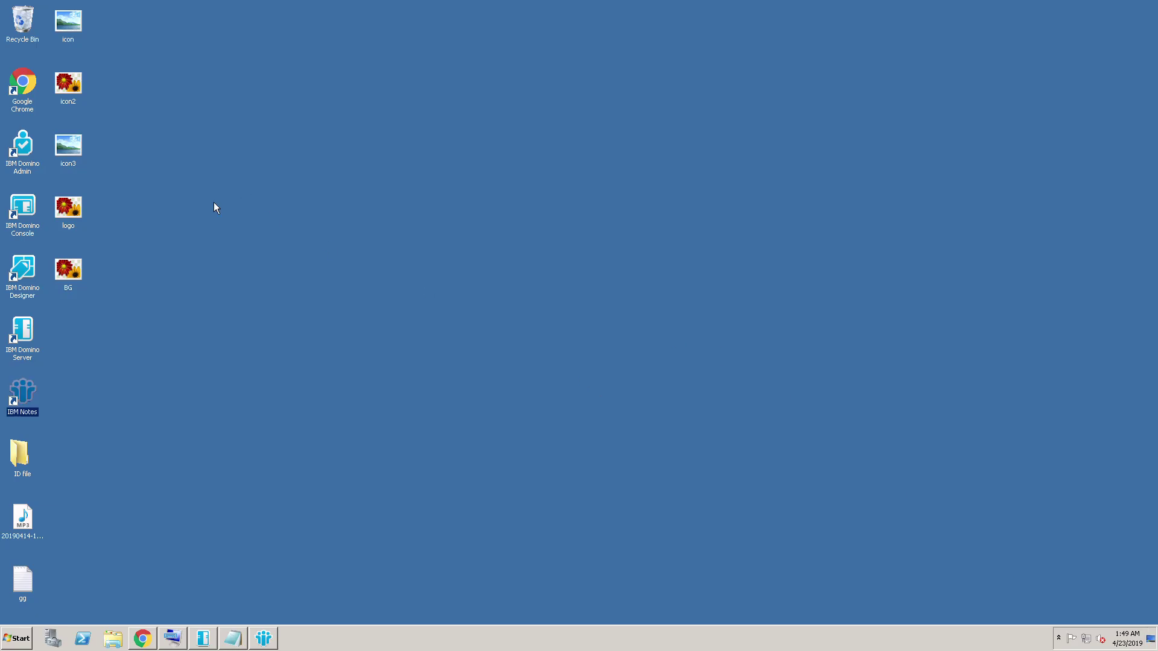
left_click(79, 278)
right_click(79, 278)
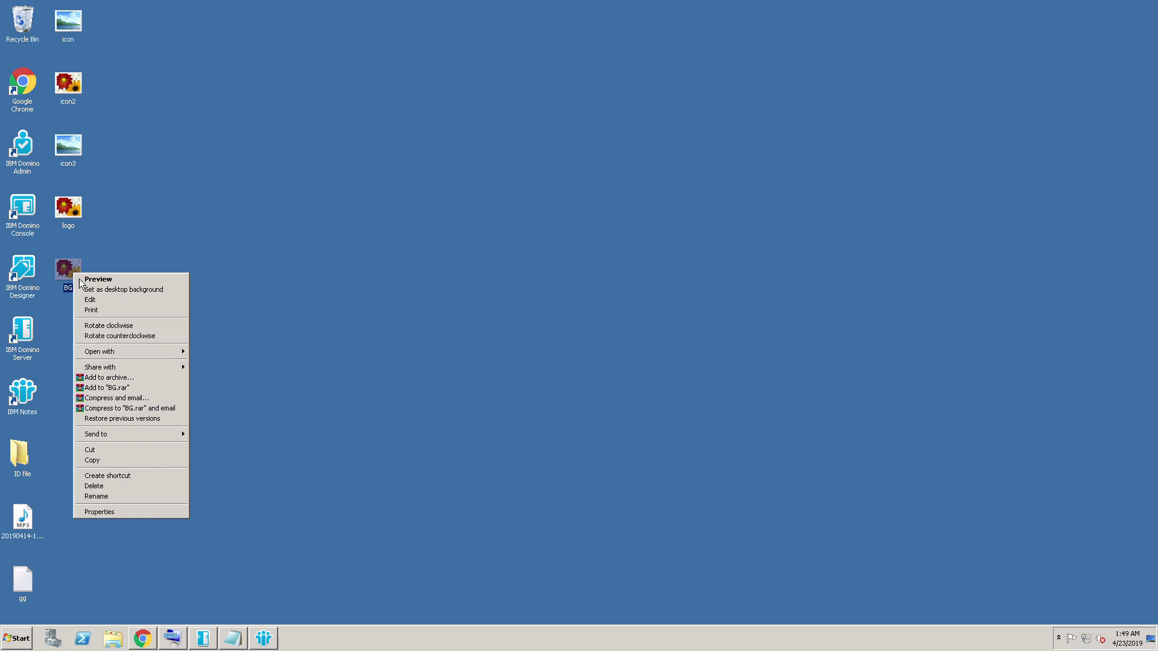
left_click(114, 304)
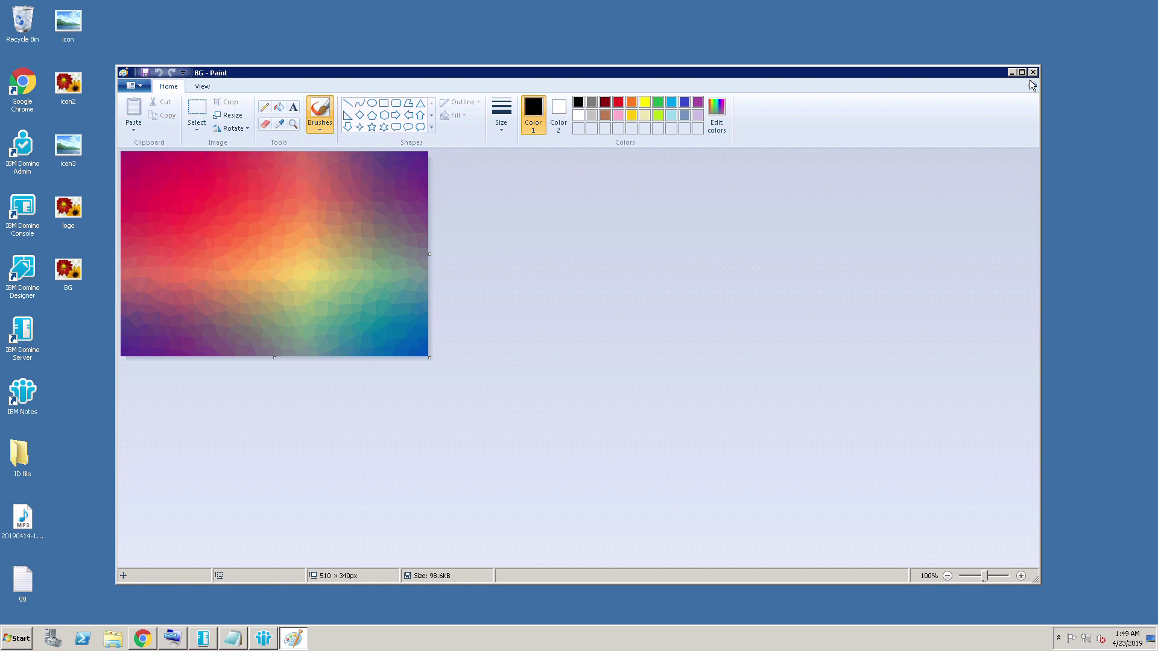
left_click(1032, 71)
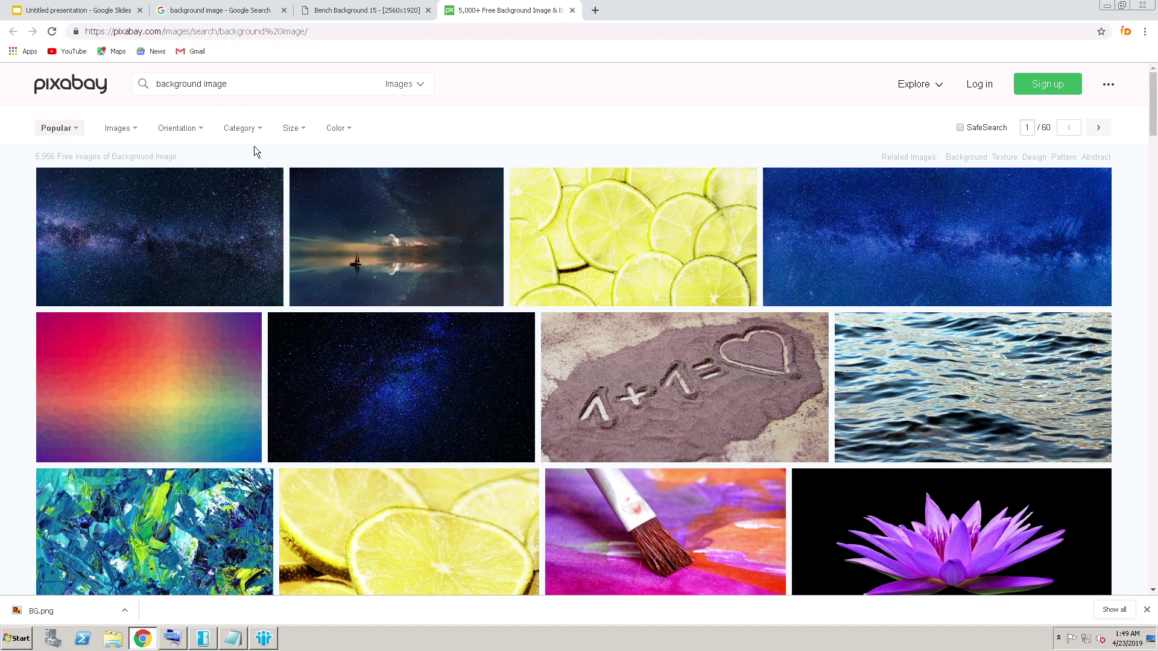
- Save the autumn park bench photo from the Bench Background 15 page to the Desktop
left_click(297, 133)
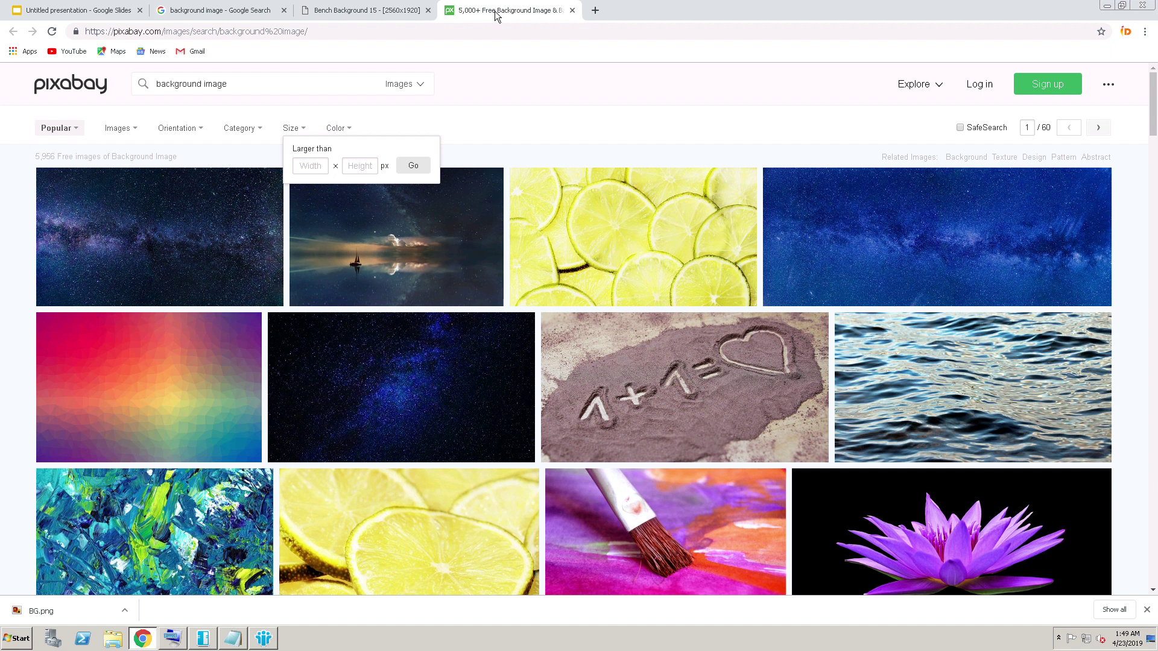
left_click(360, 18)
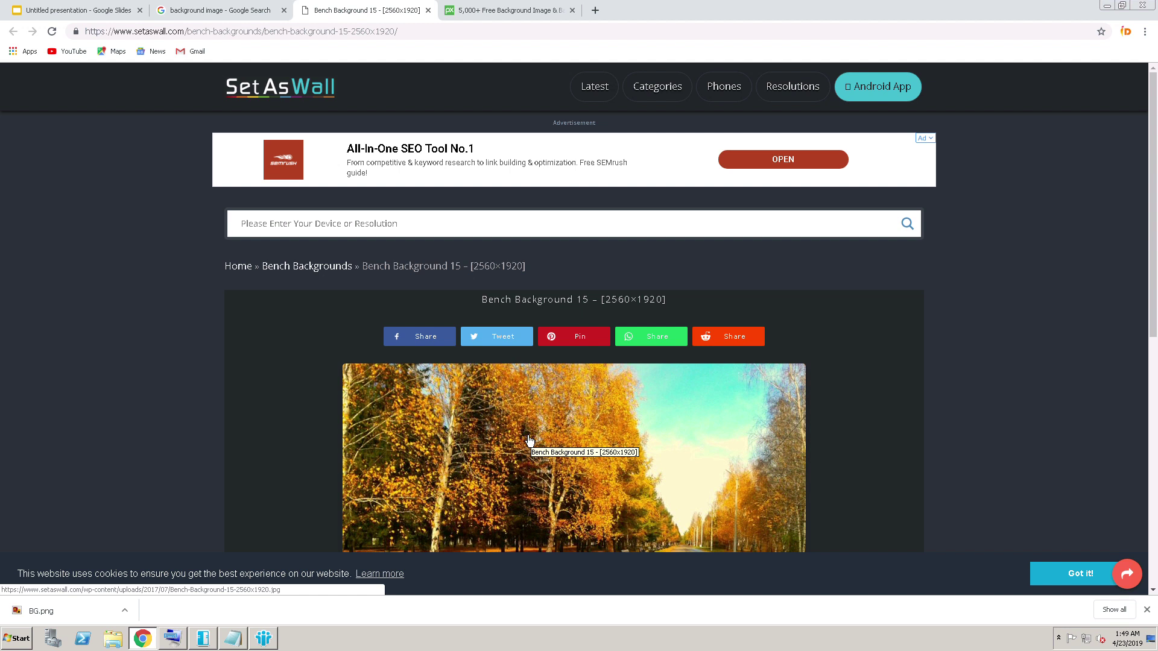
right_click(528, 439)
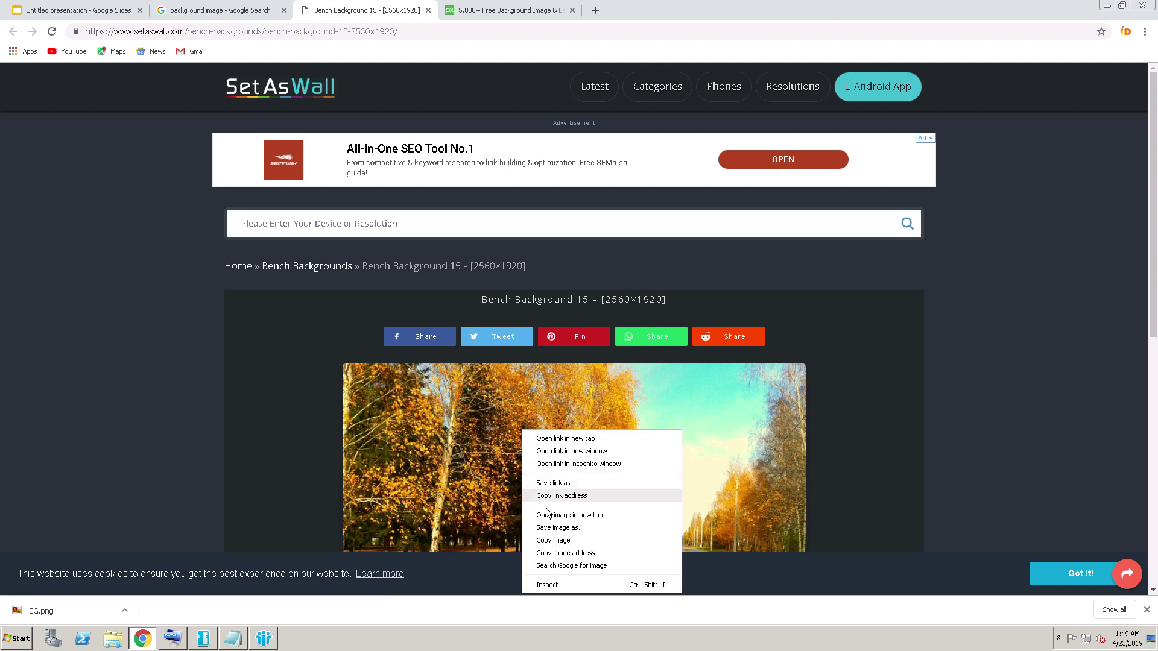
left_click(569, 532)
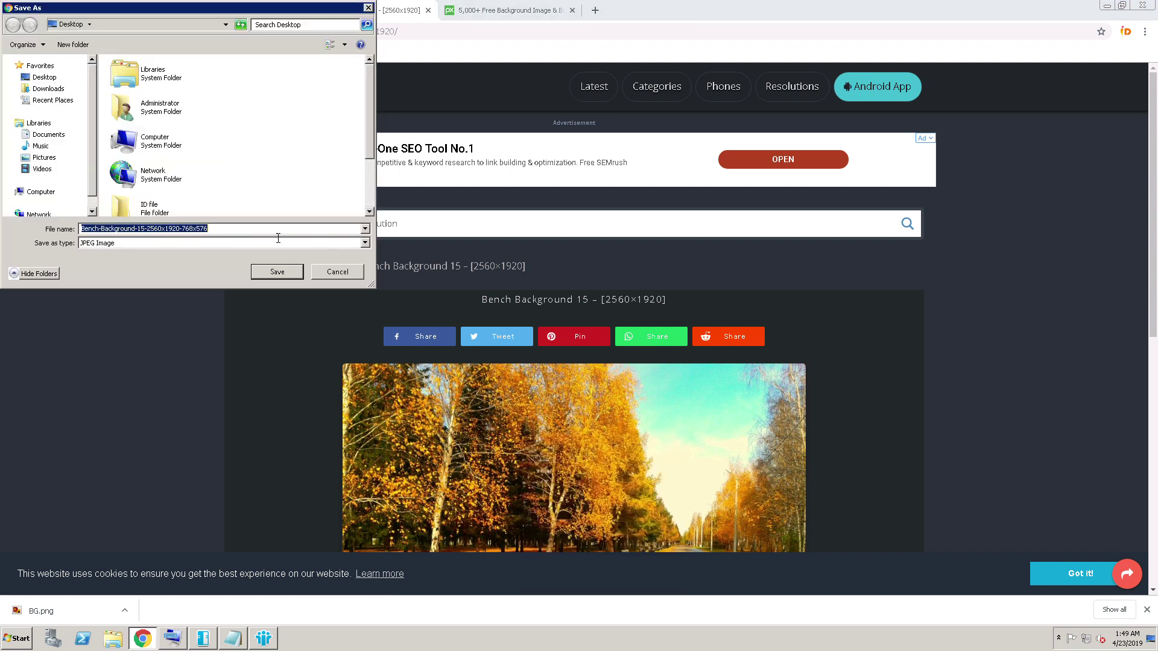
left_click(277, 272)
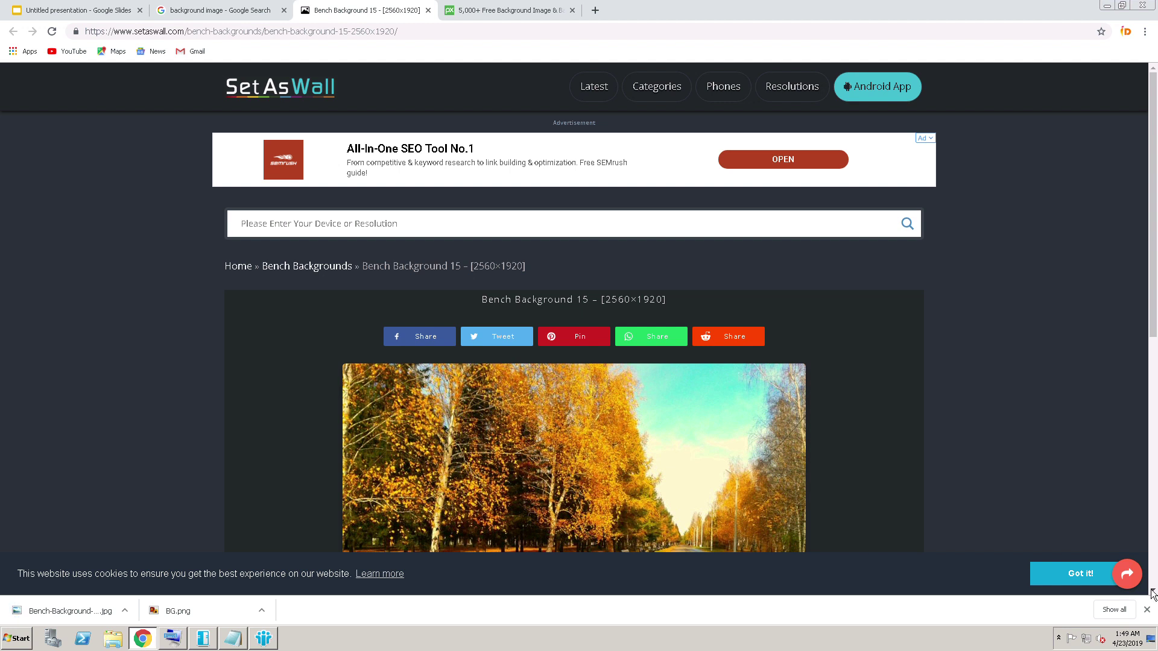
- Preview the downloaded Bench-Background image from the desktop in Photo Viewer and close it
left_click(1153, 640)
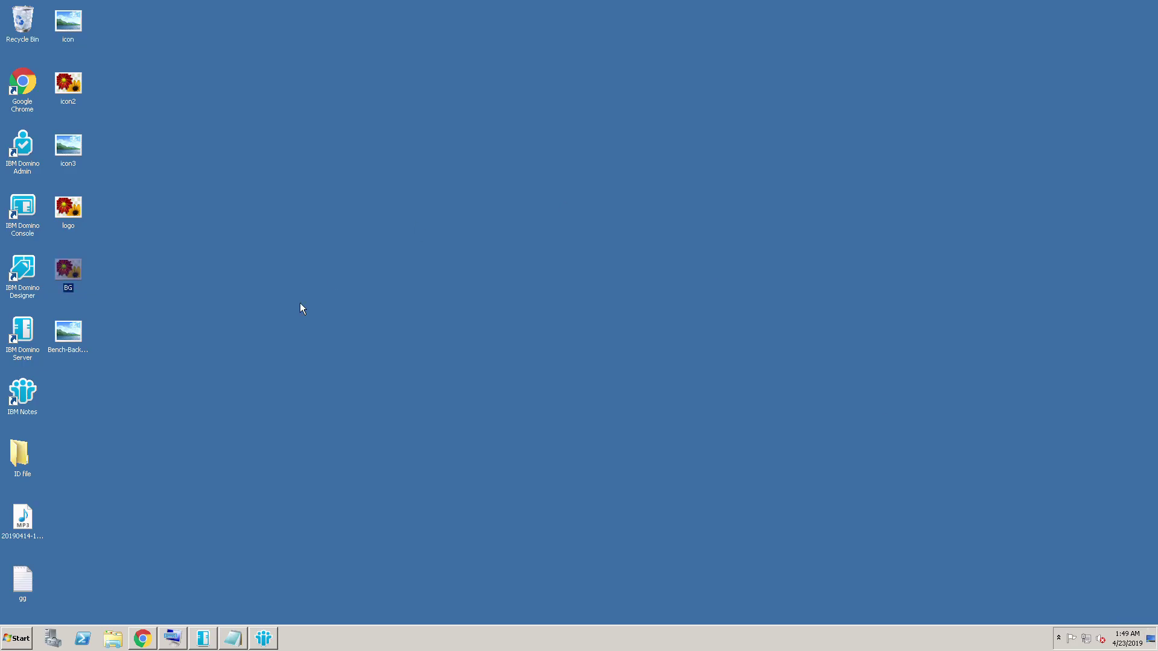
double_click(73, 338)
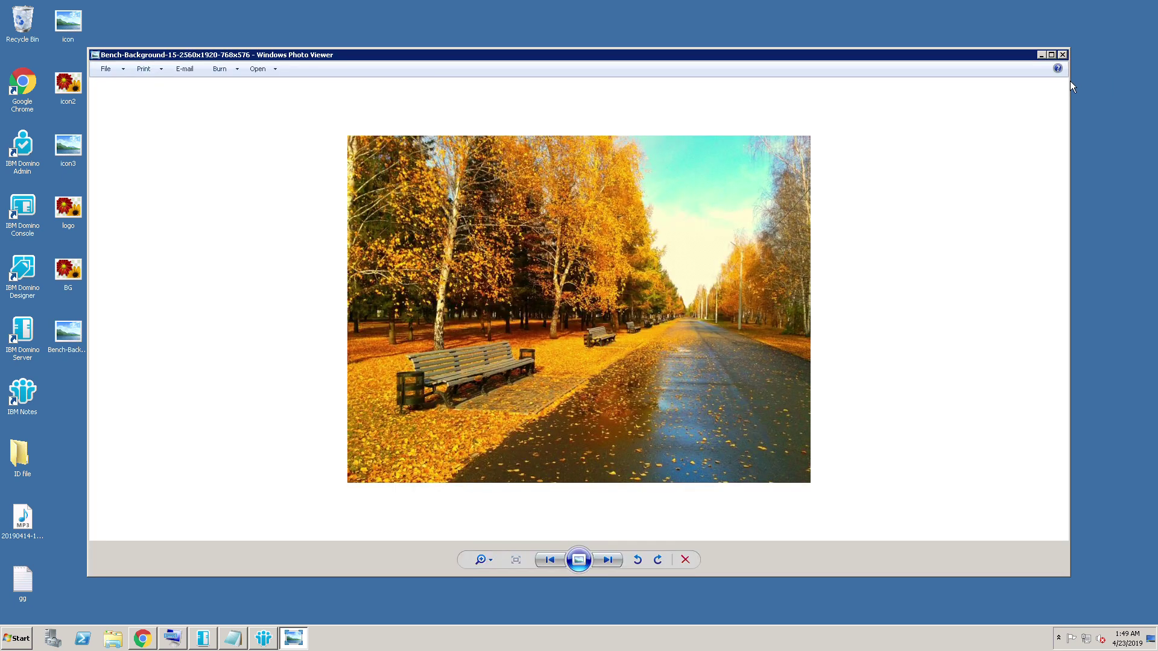
left_click(1063, 55)
- Choose the Bench-Background JPEG from the picker as the Notes workspace background
left_click(263, 638)
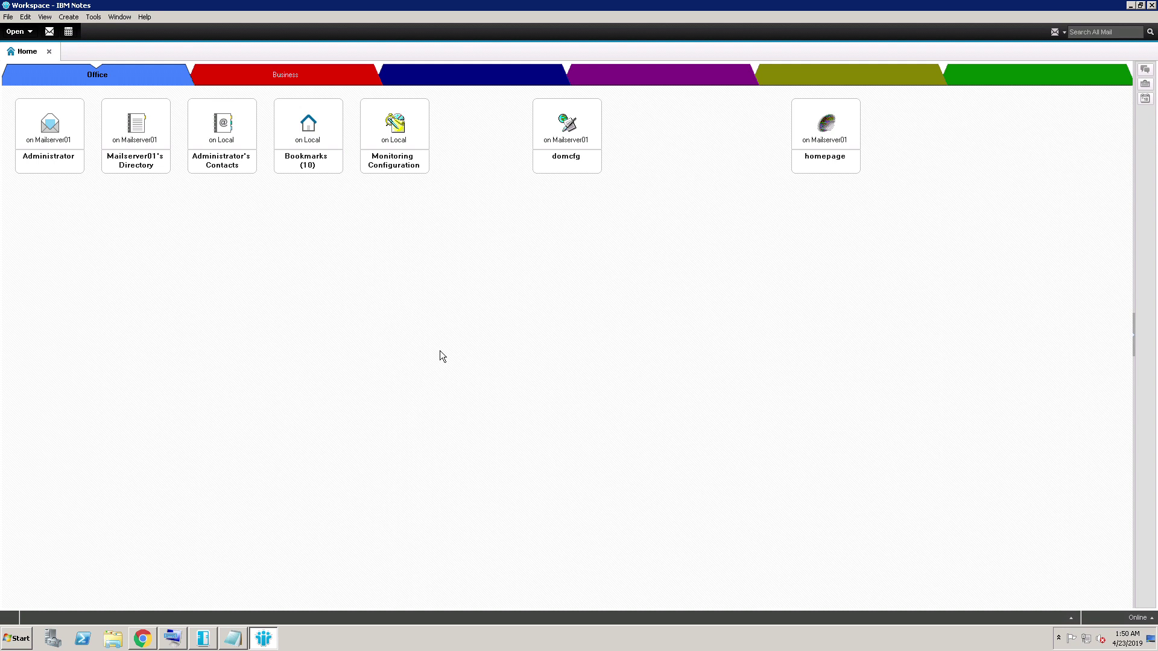
right_click(494, 312)
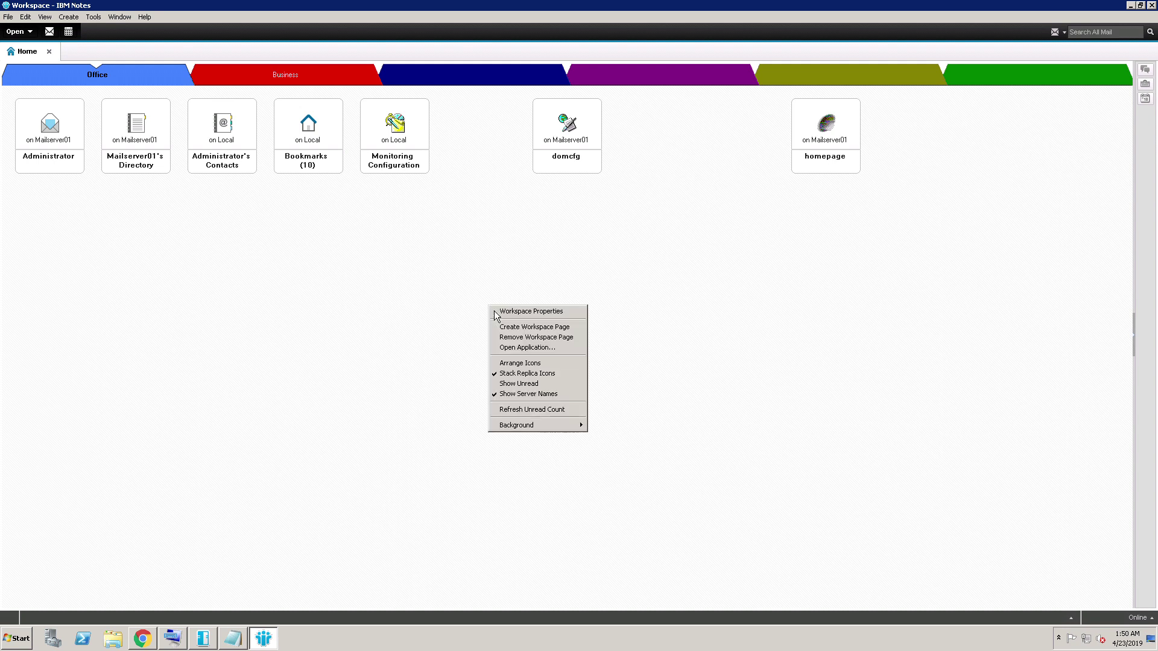
mouse_move(535, 425)
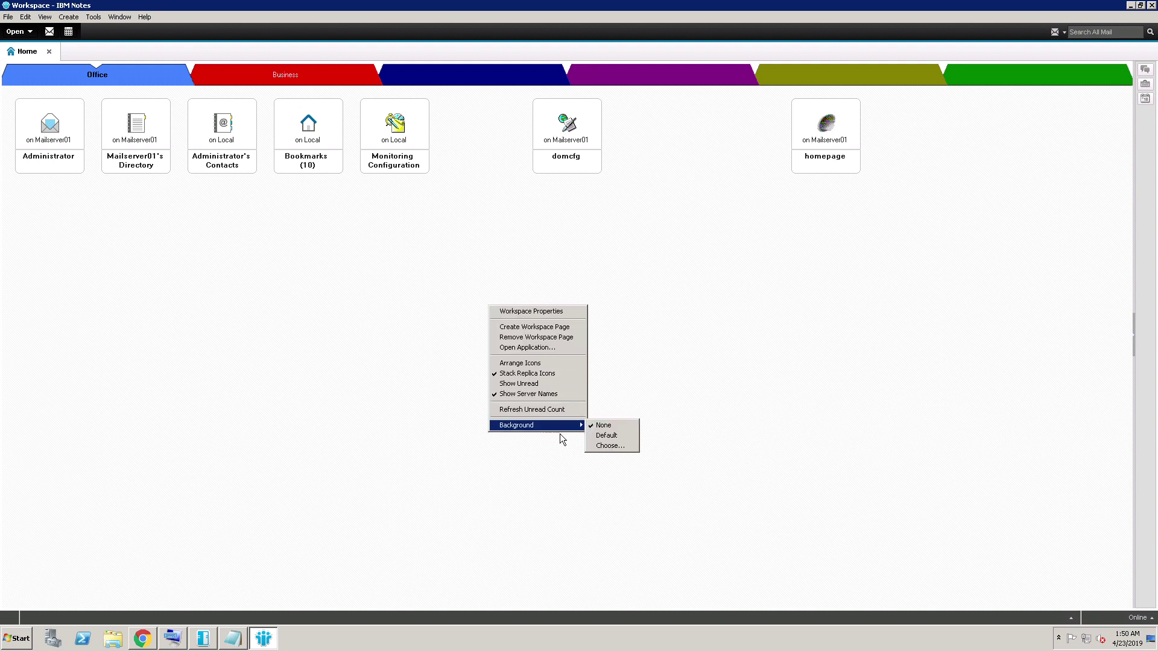
left_click(607, 446)
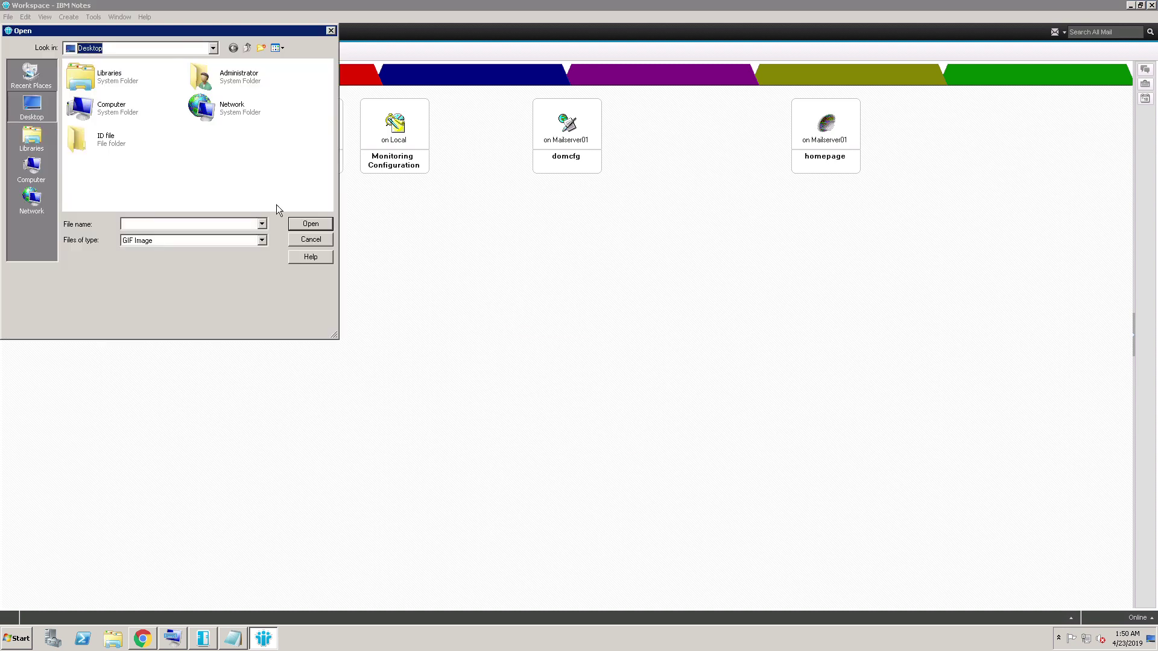
left_click(162, 246)
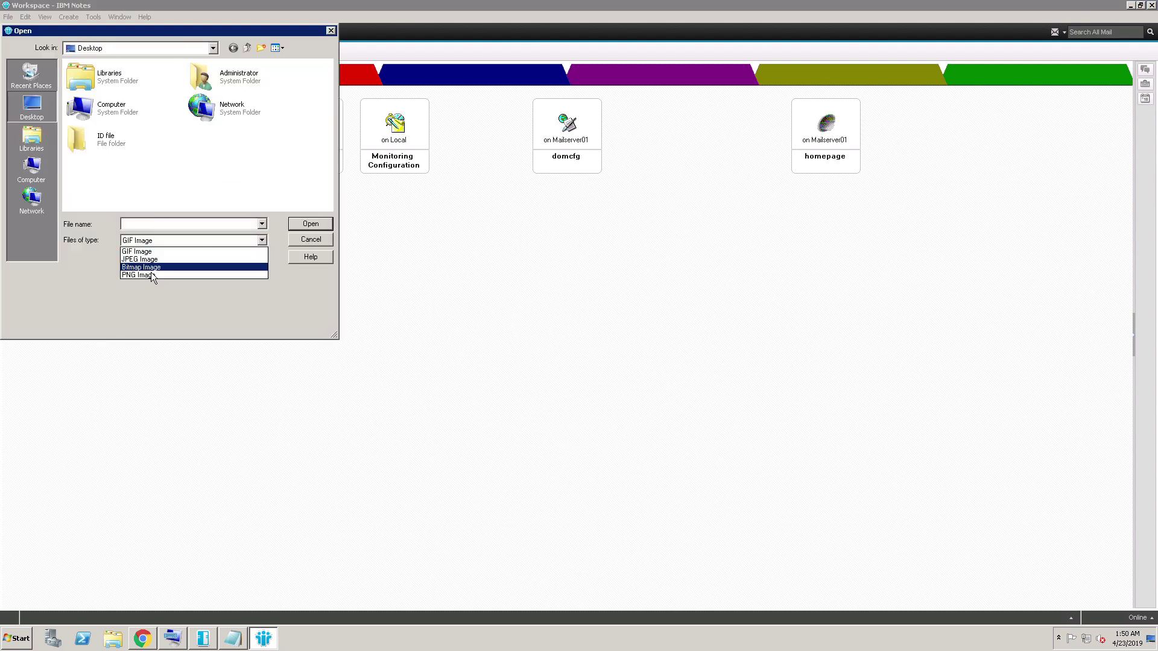
key("Return")
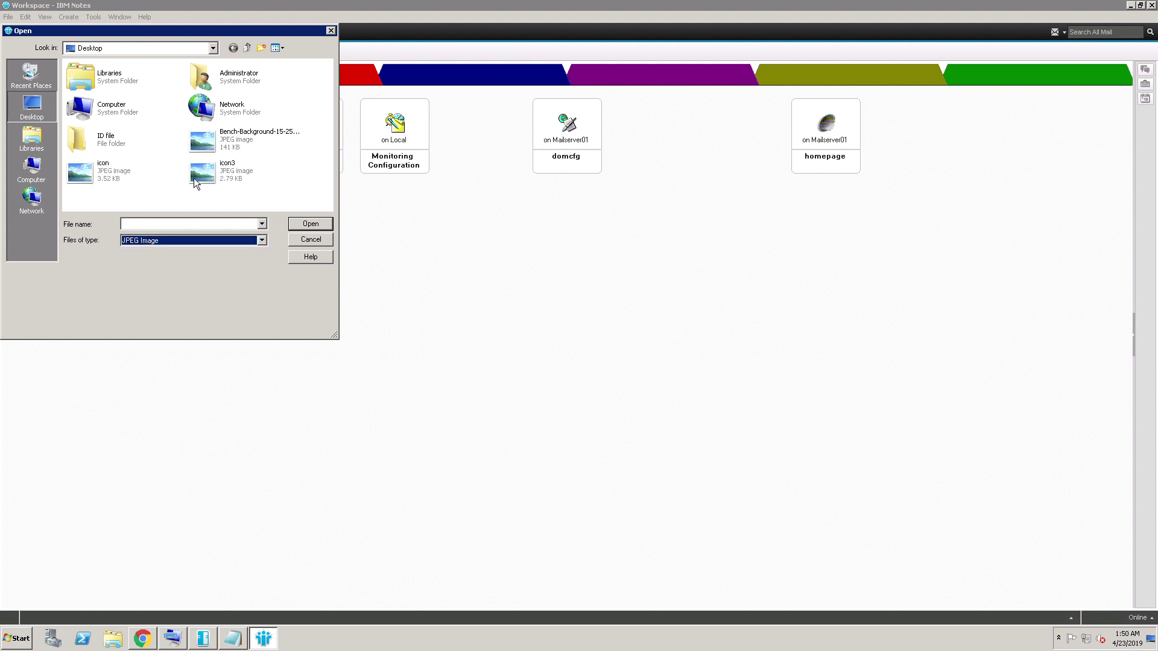
left_click(235, 147)
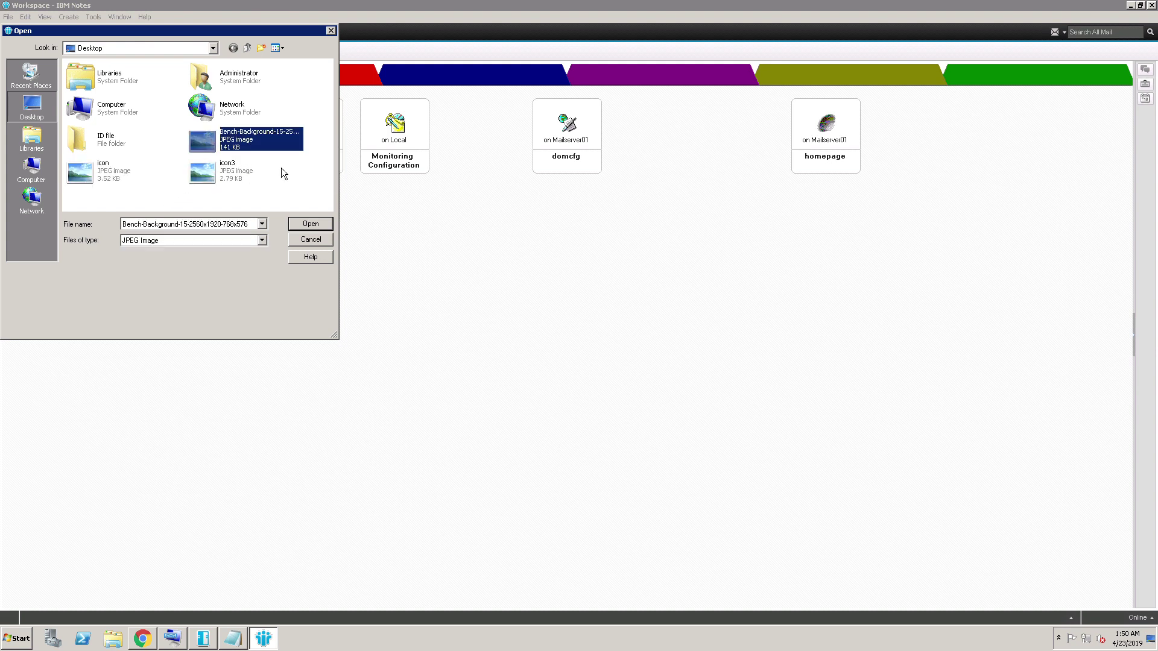
left_click(305, 228)
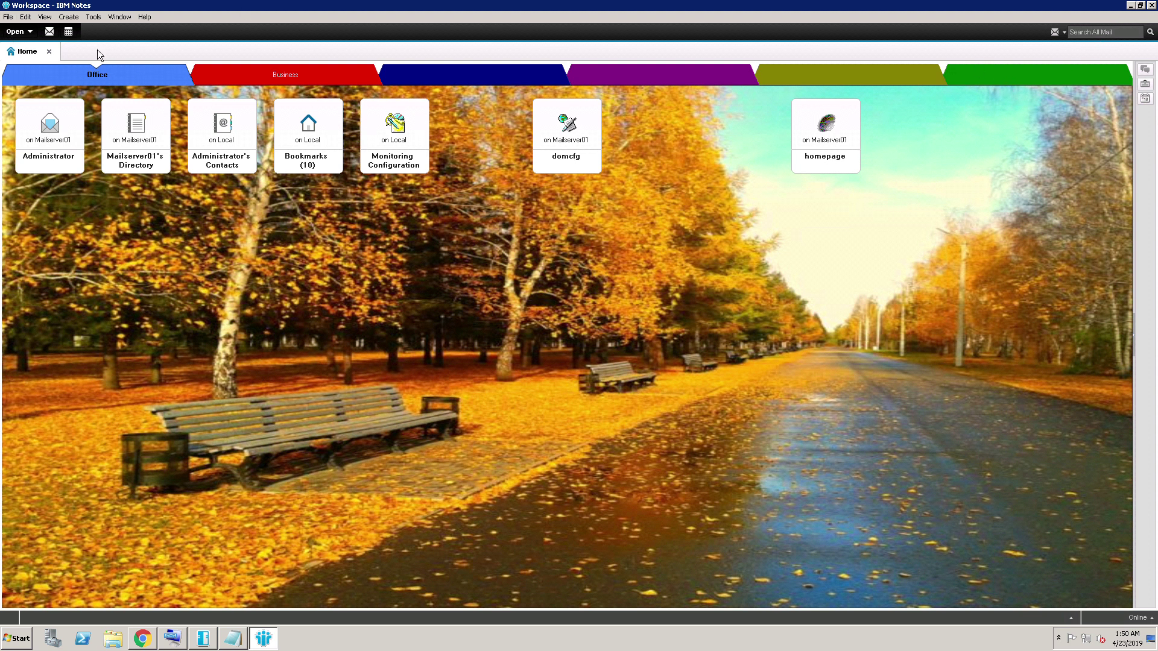
- Exit IBM Notes via File > Exit and confirm the quit prompt
left_click(9, 17)
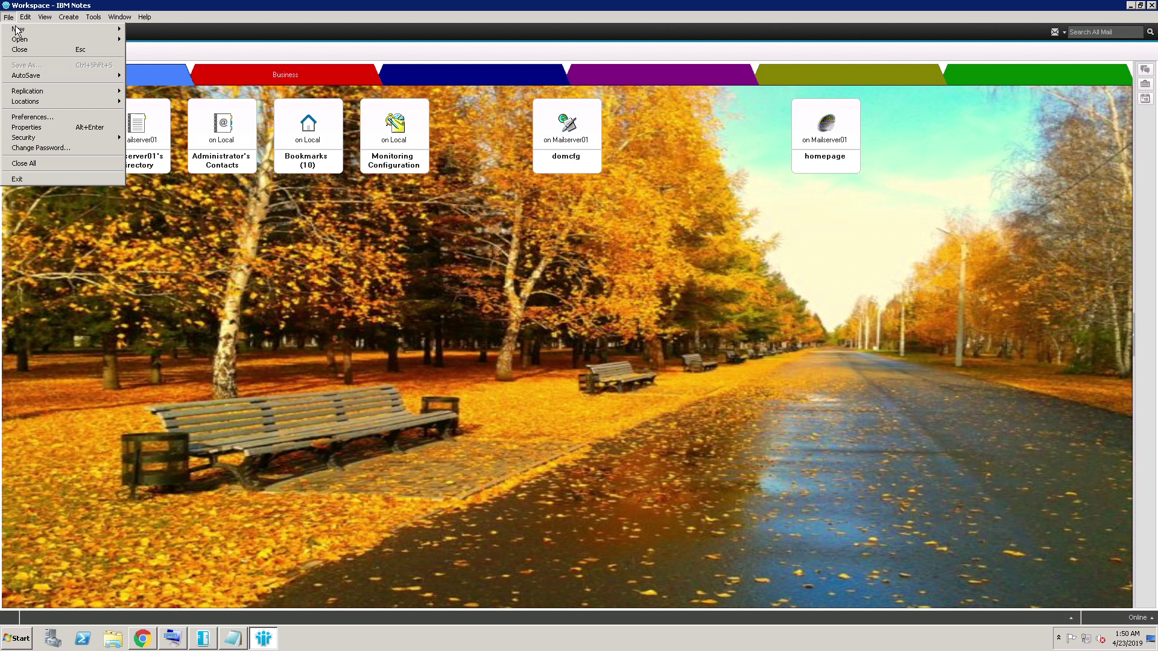
left_click(66, 184)
left_click(616, 121)
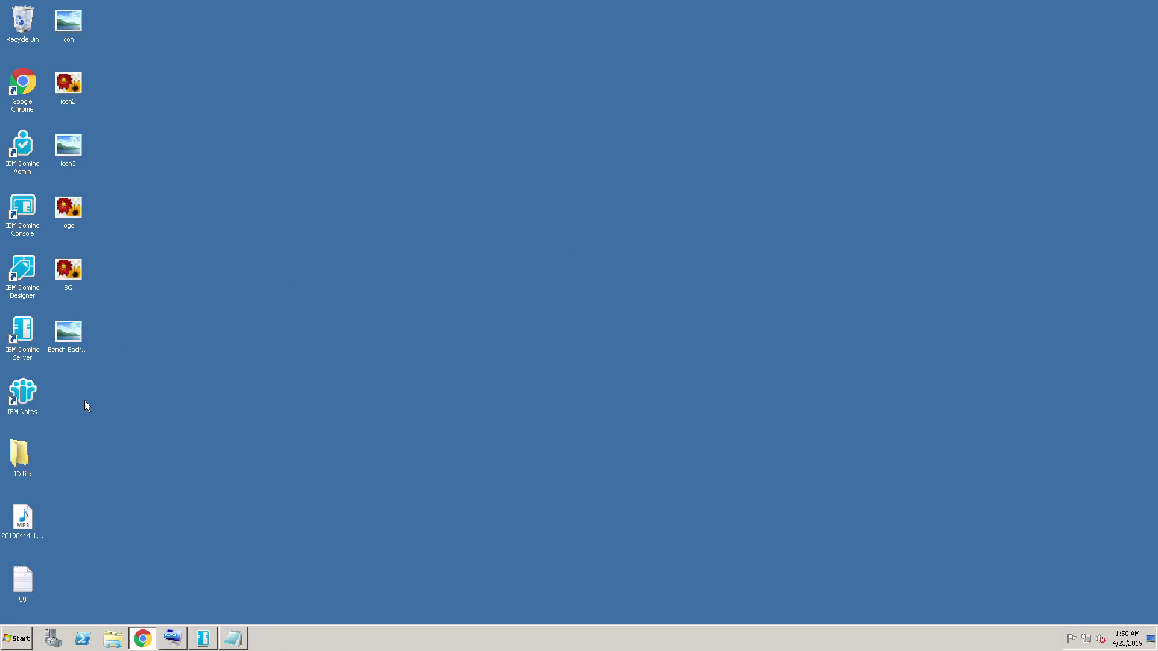
- Inspect the notes.ini path in the IBM Notes shortcut's Target field, then cancel unchanged
right_click(34, 405)
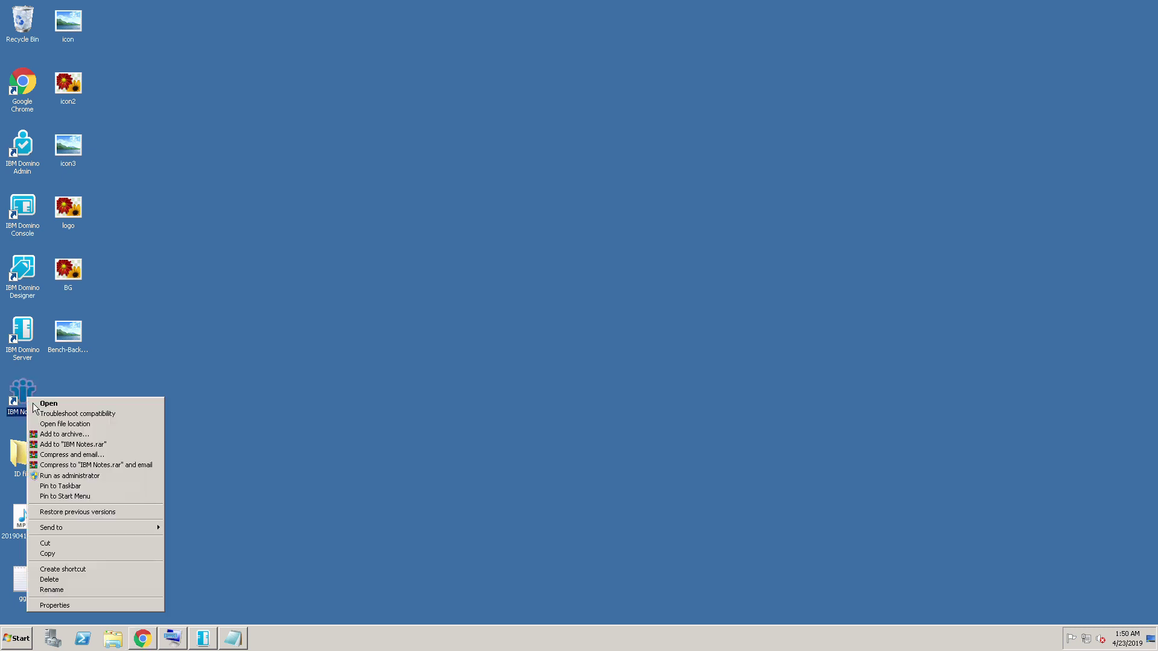
left_click(70, 610)
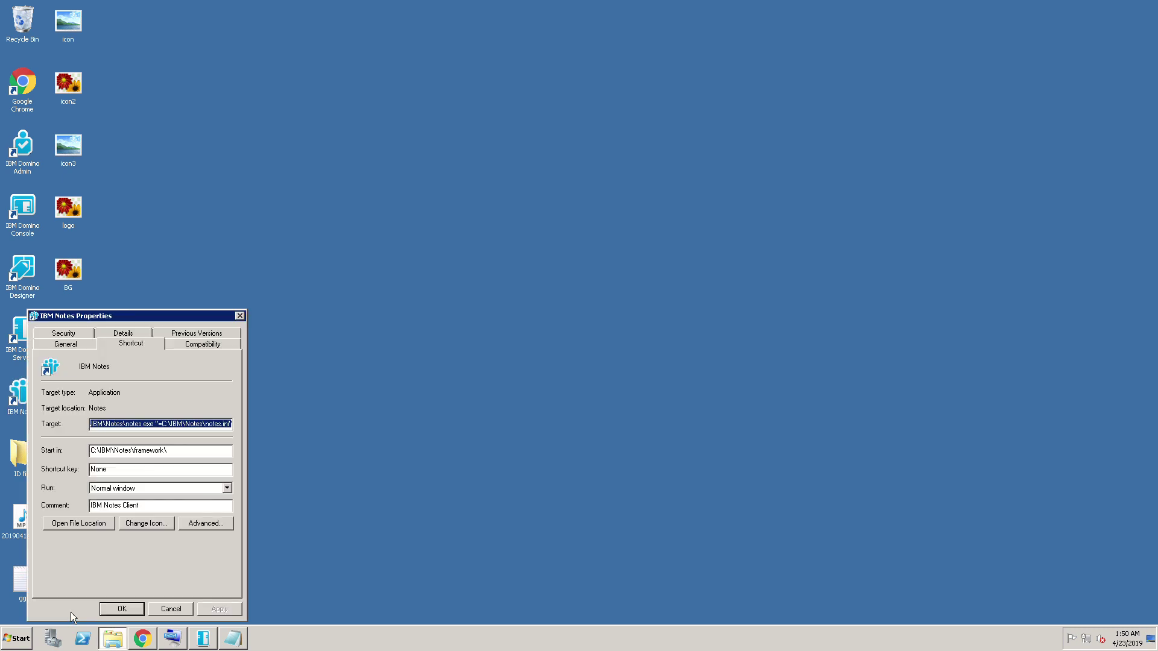
left_click(168, 434)
left_click_drag(162, 434, 234, 436)
left_click(187, 612)
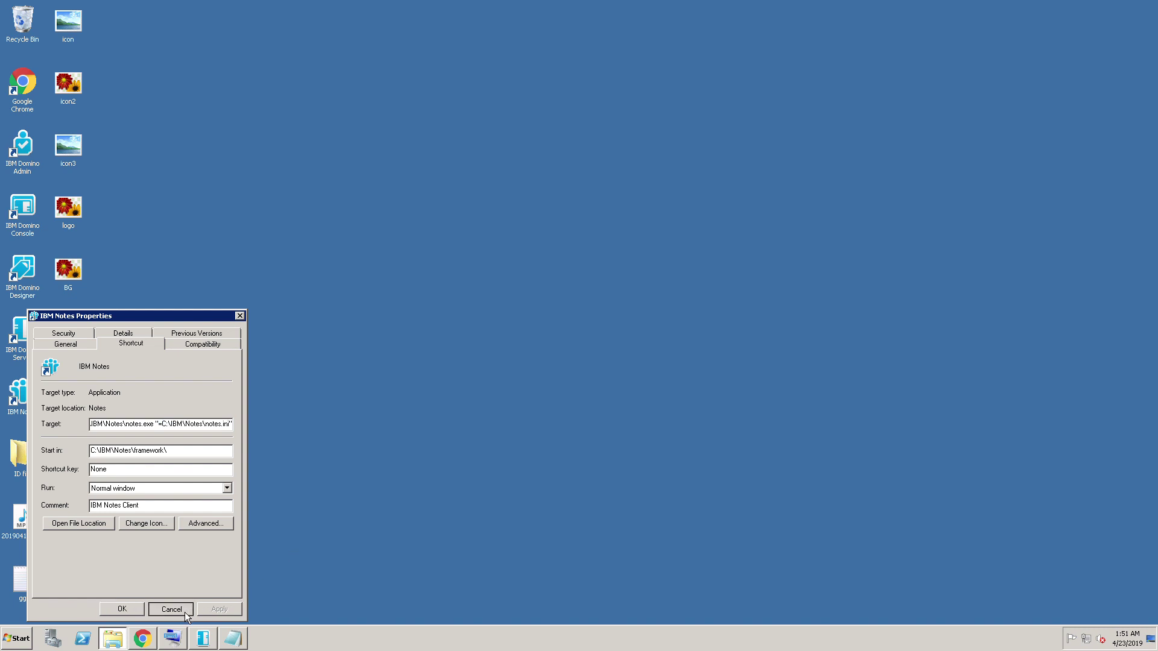
- Launch notes.ini in Notepad from the Start menu's run-by-path prompt
left_click(11, 644)
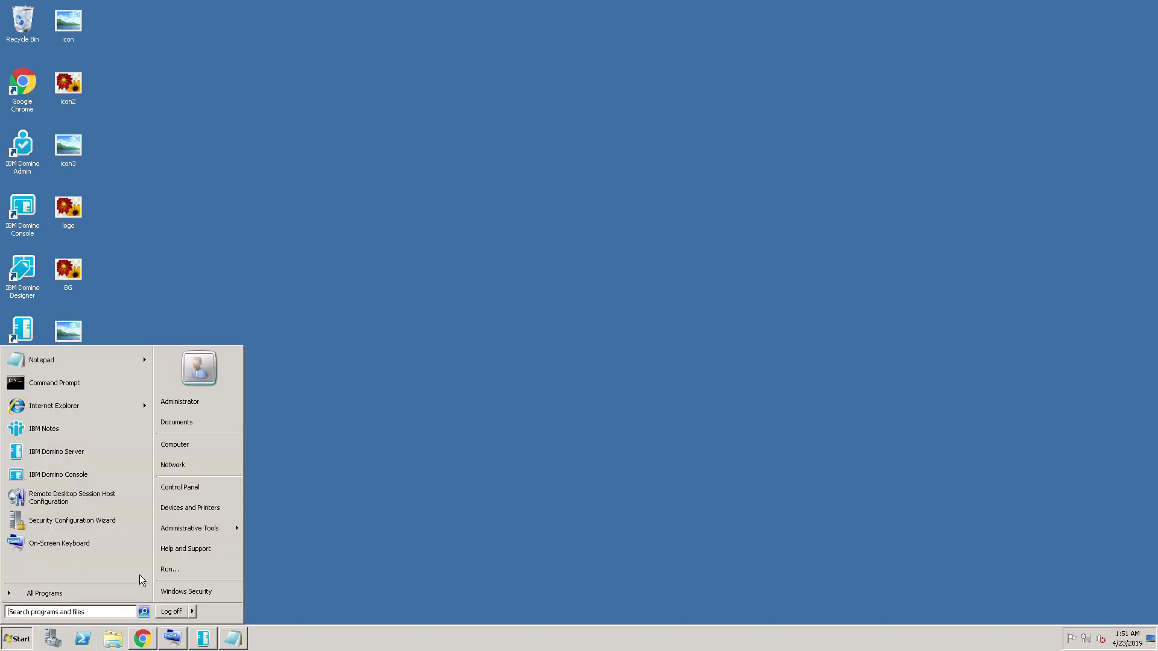
left_click(182, 570)
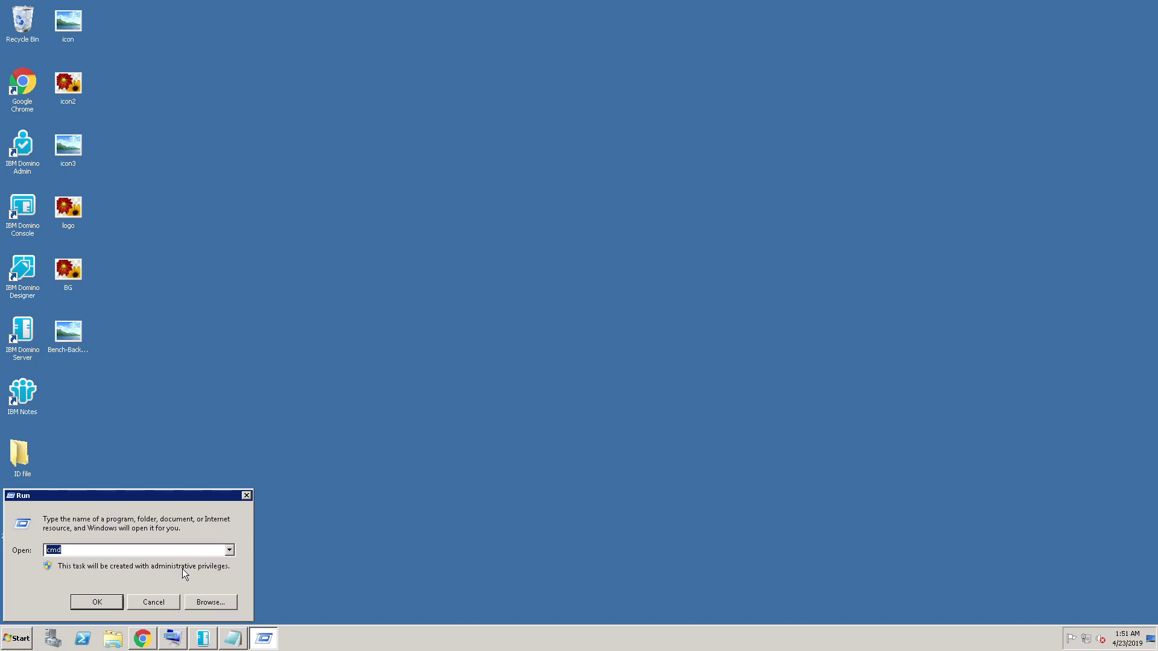
type("C:\\IBM\\Notes\\notes.ini")
key("Return")
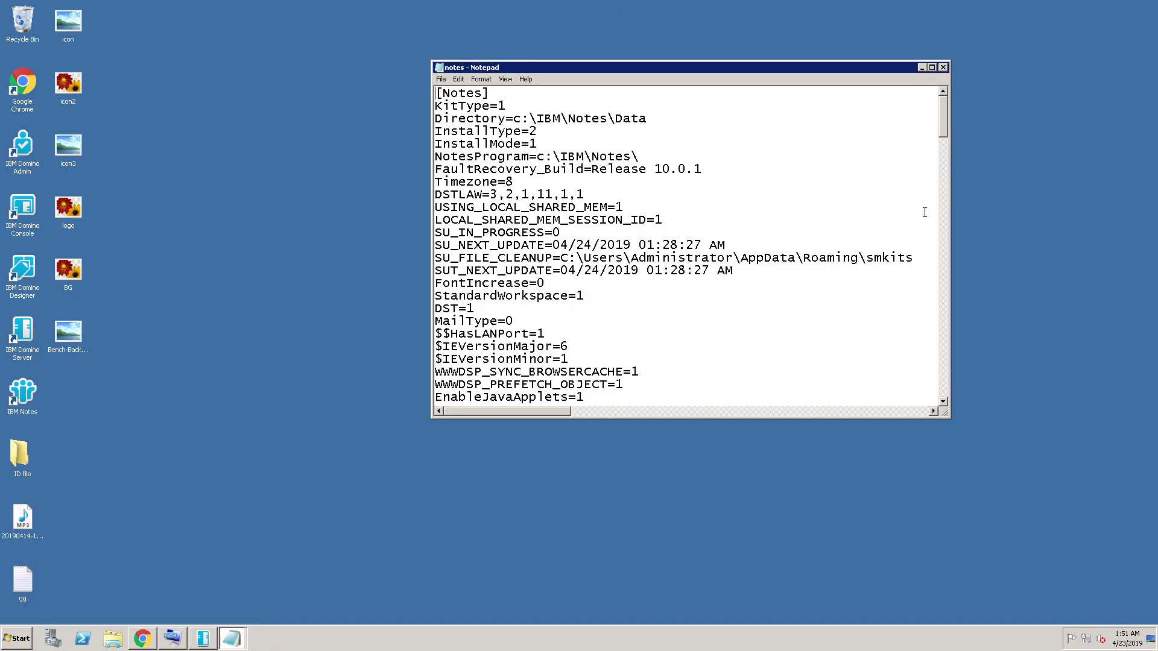
left_click_drag(944, 131, 945, 408)
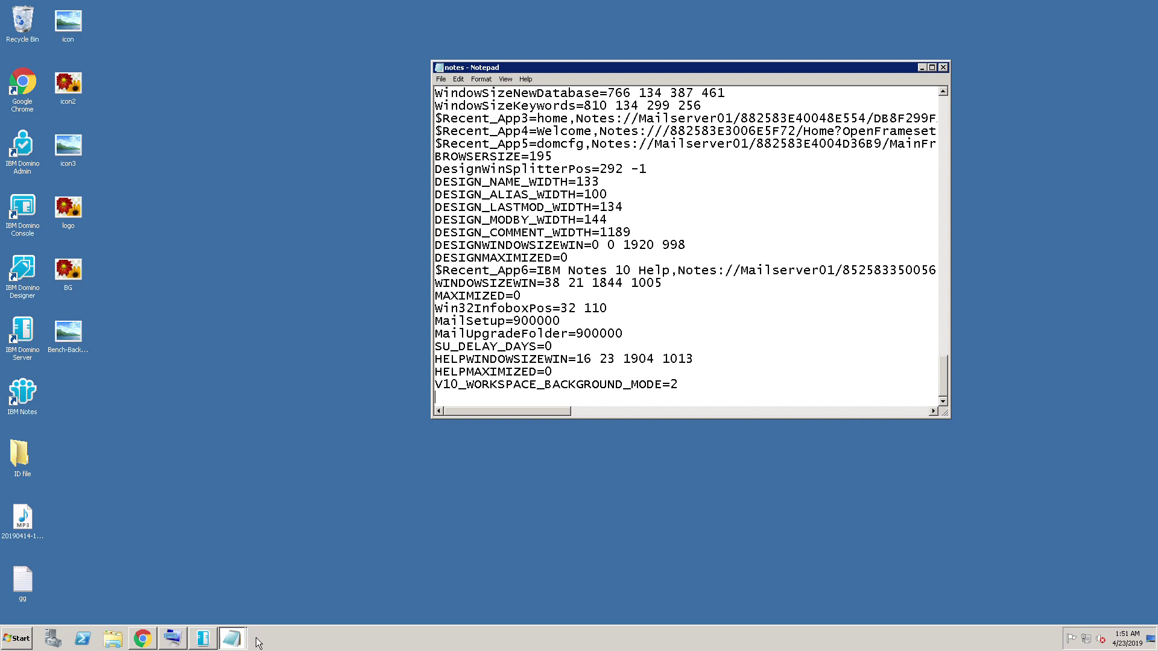
- Copy the V10Workspace=0 text from the Untitled note and close that note
left_click(232, 639)
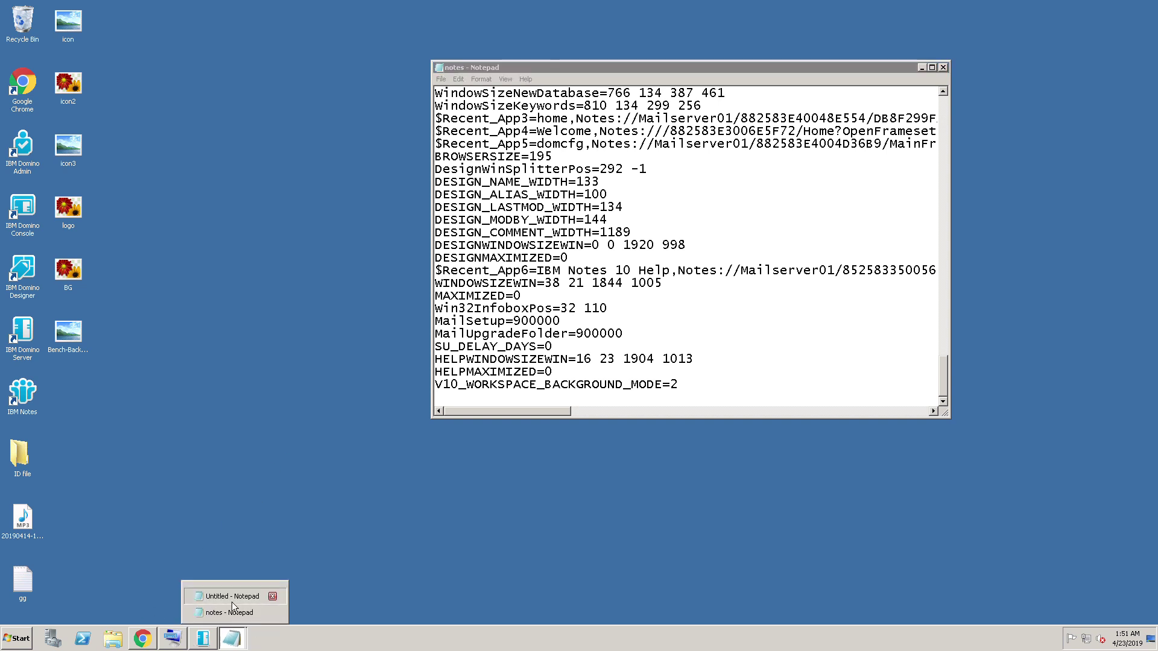
left_click(232, 598)
left_click(378, 67)
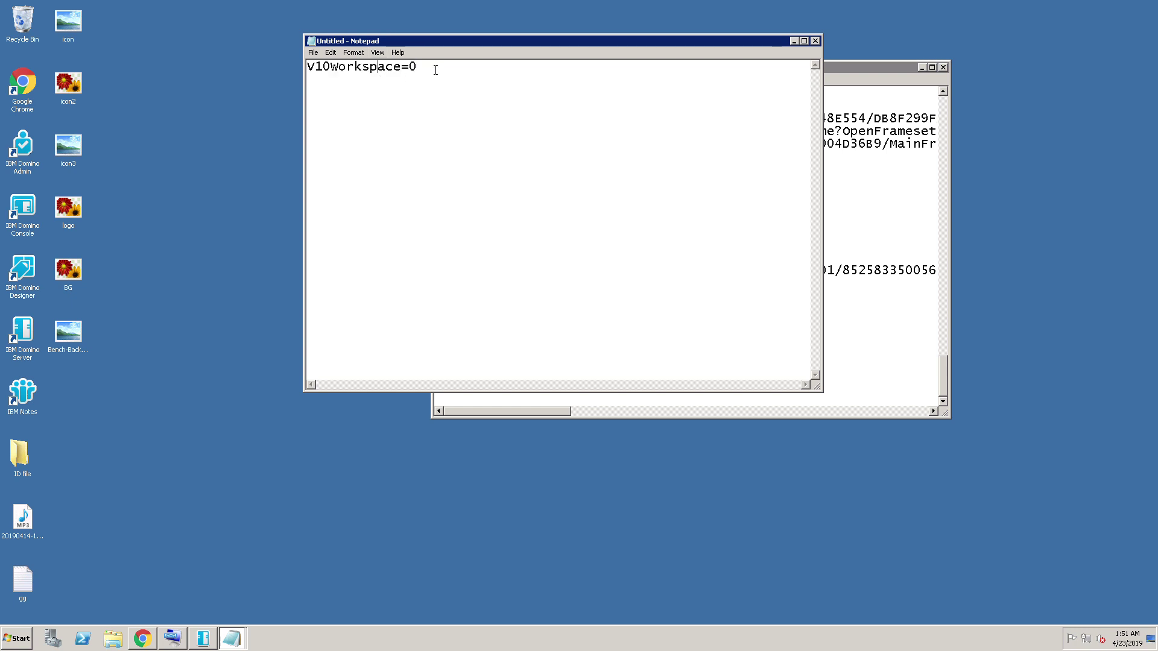
left_click_drag(436, 70, 313, 76)
key("ctrl+c")
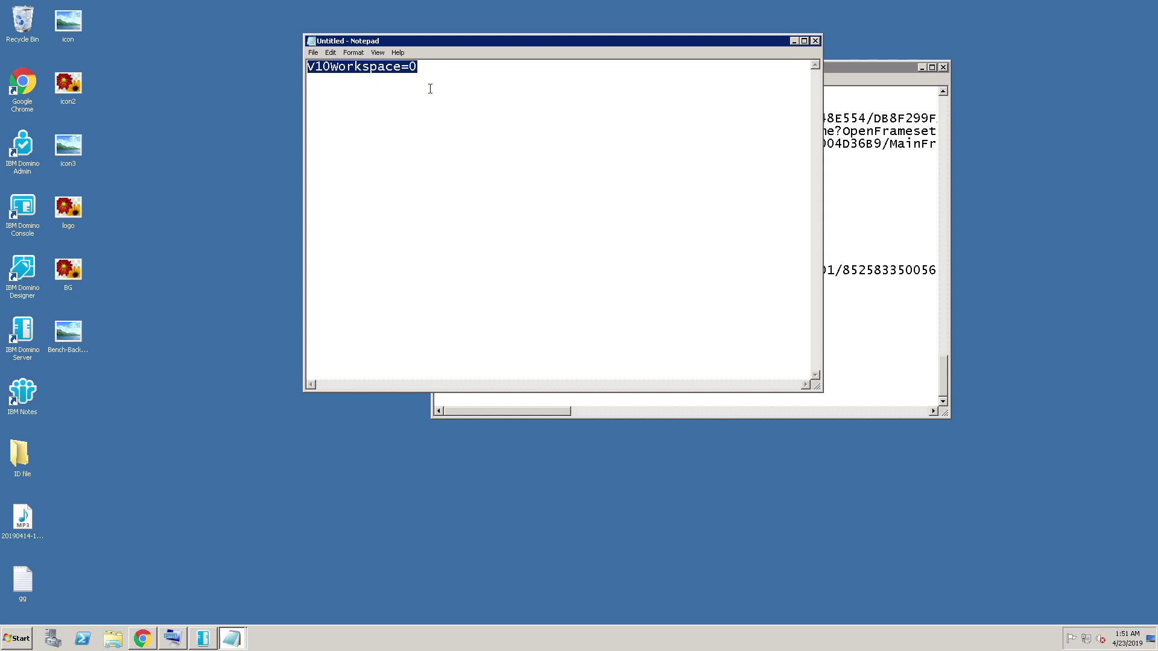
left_click(793, 40)
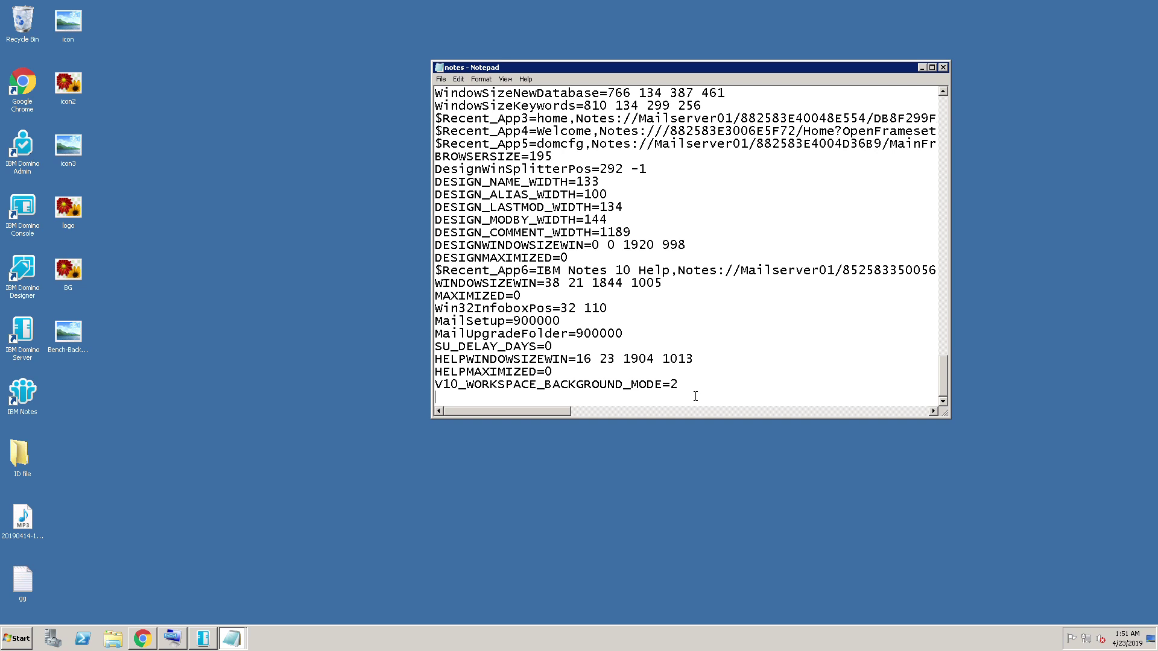
- Paste V10Workspace=0 at the end of notes.ini, close it and save the changes
key("ctrl+v")
left_click(943, 68)
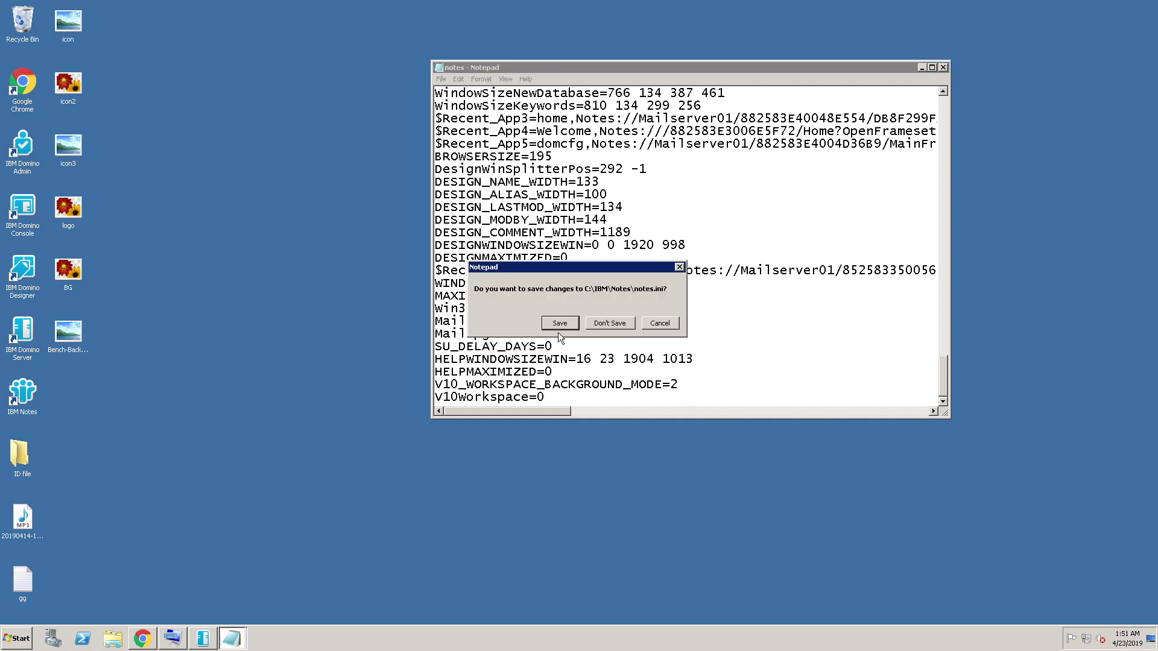
key("Return")
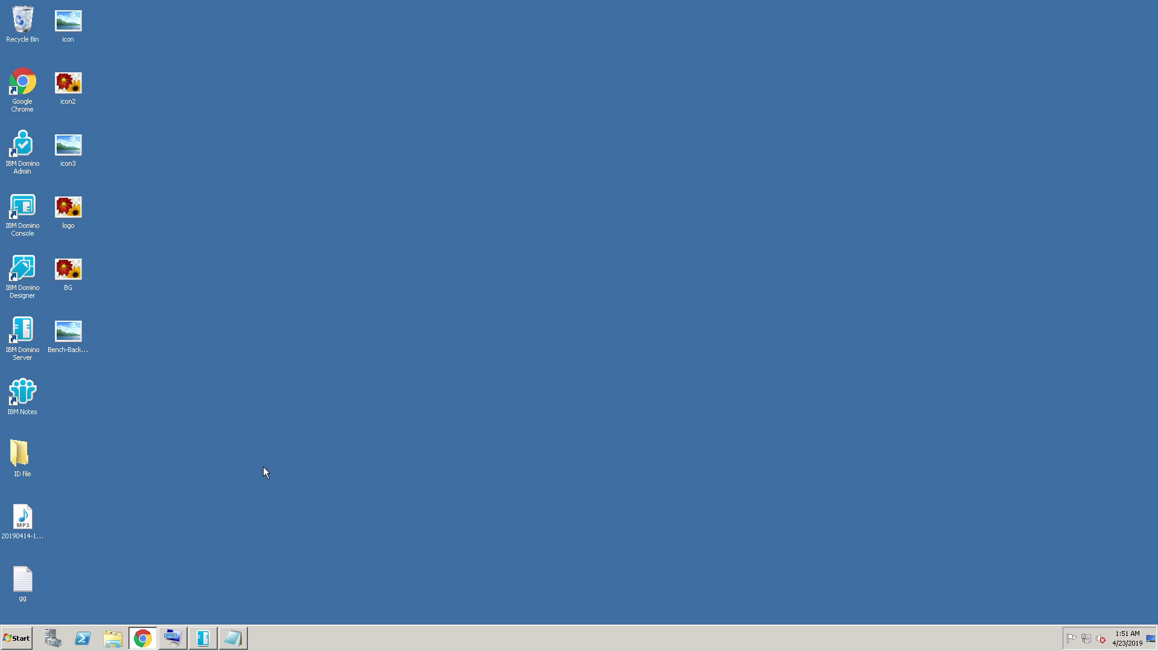
- Start IBM Notes from its desktop shortcut and log in
right_click(30, 401)
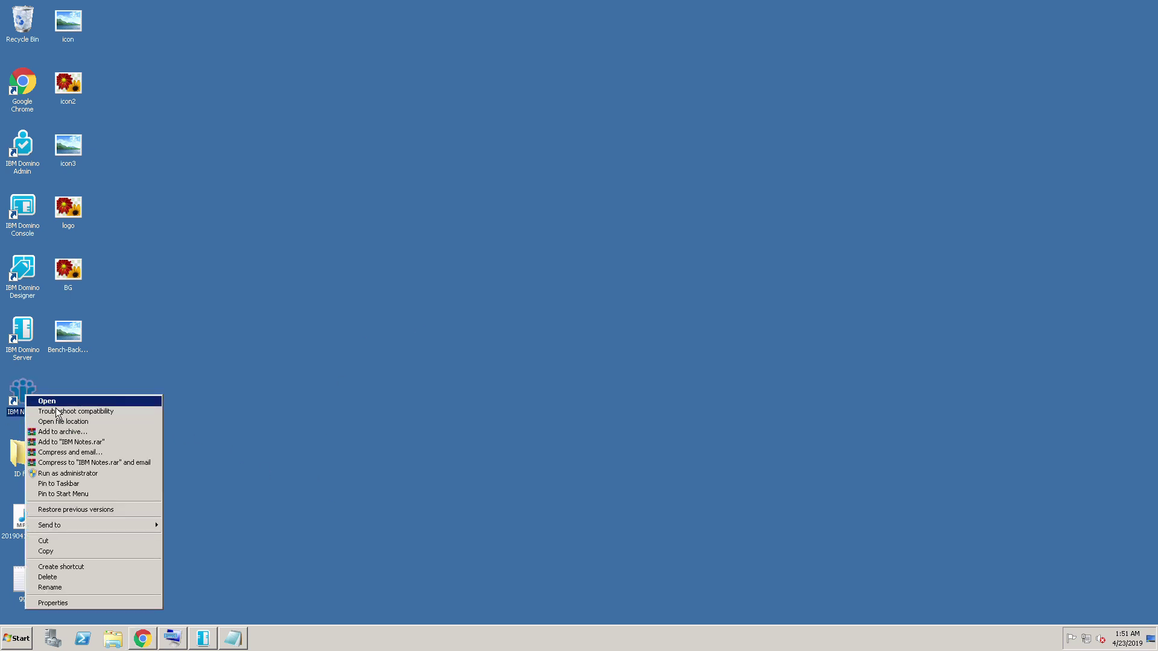
left_click(55, 405)
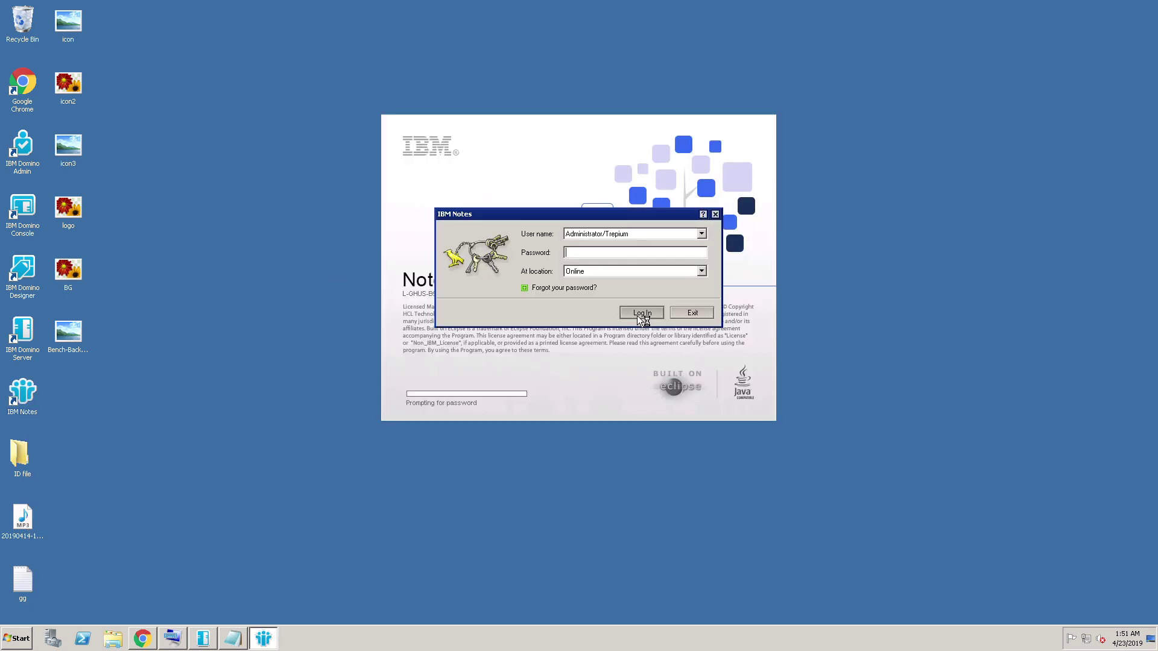
type("XXXXXXXXXXXX")
left_click(637, 314)
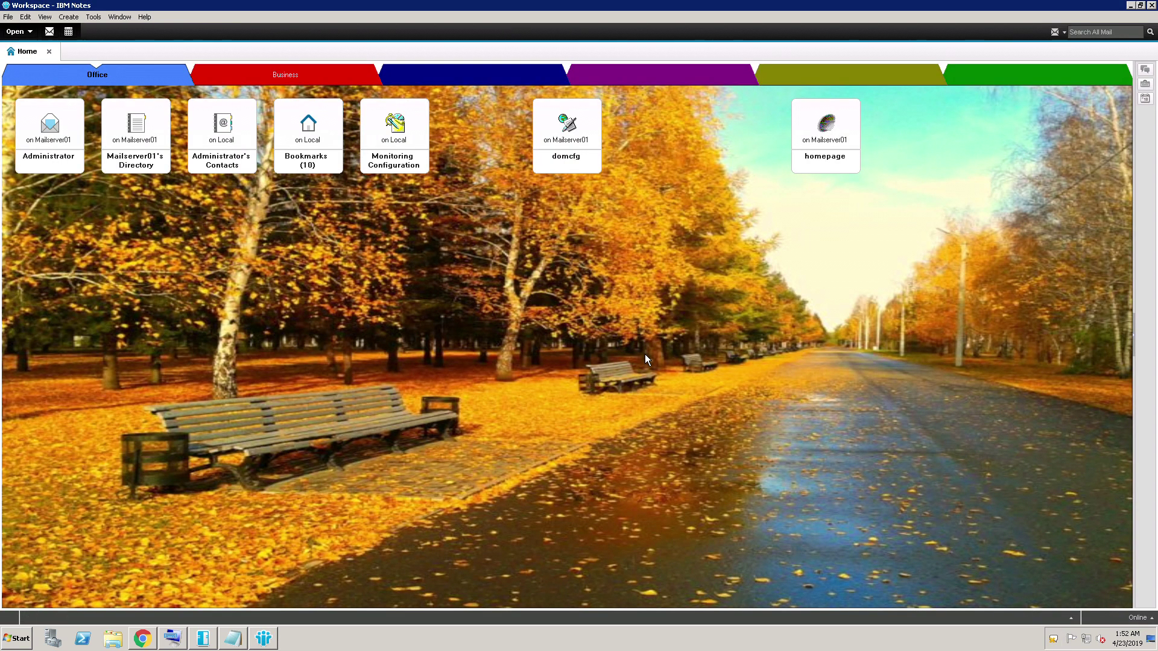
- Visit the Business workspace page and return to the Office page
left_click(274, 75)
left_click(135, 80)
- Set the workspace background to Default, then restore and hide the Untitled Notepad window
right_click(617, 237)
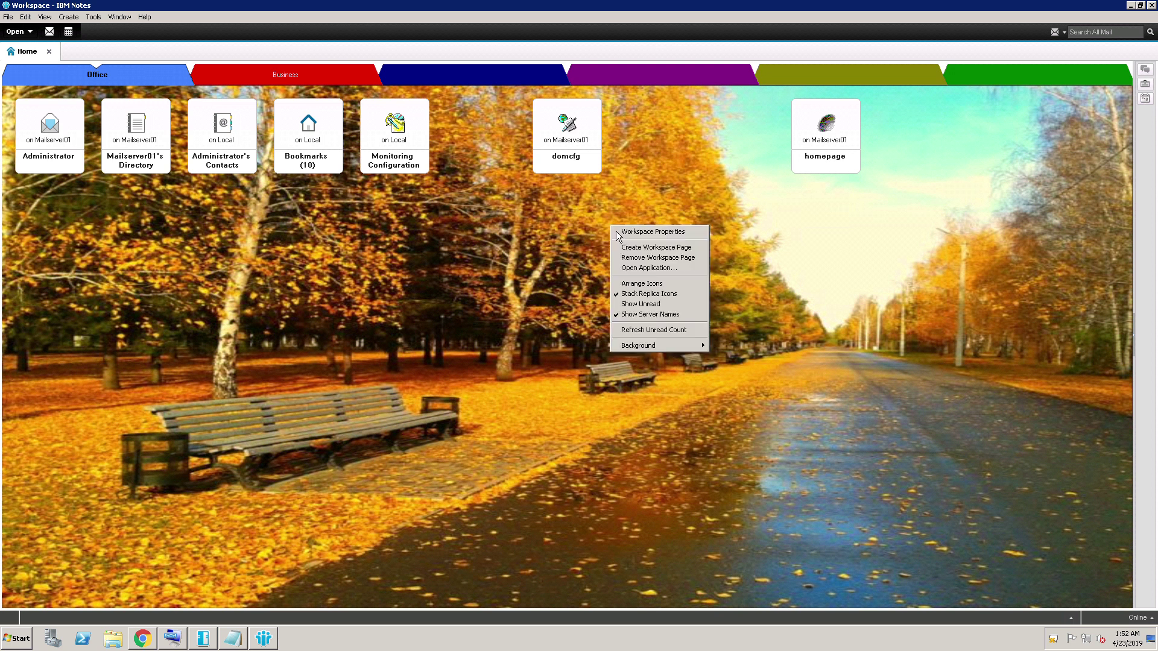
mouse_move(659, 346)
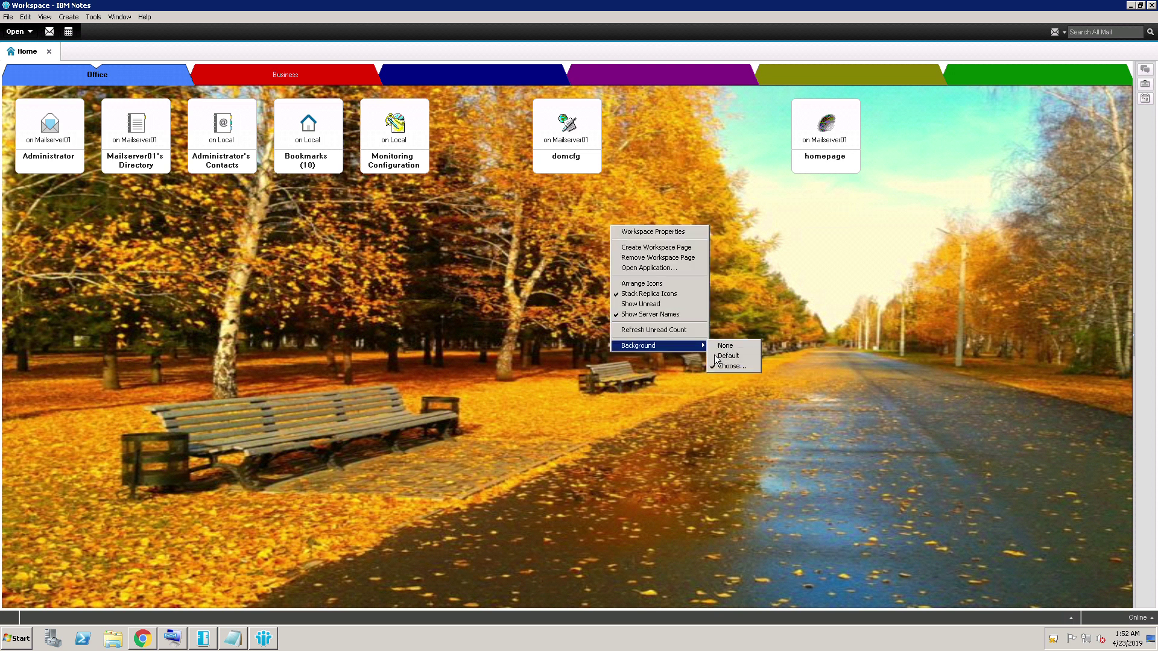
left_click(729, 359)
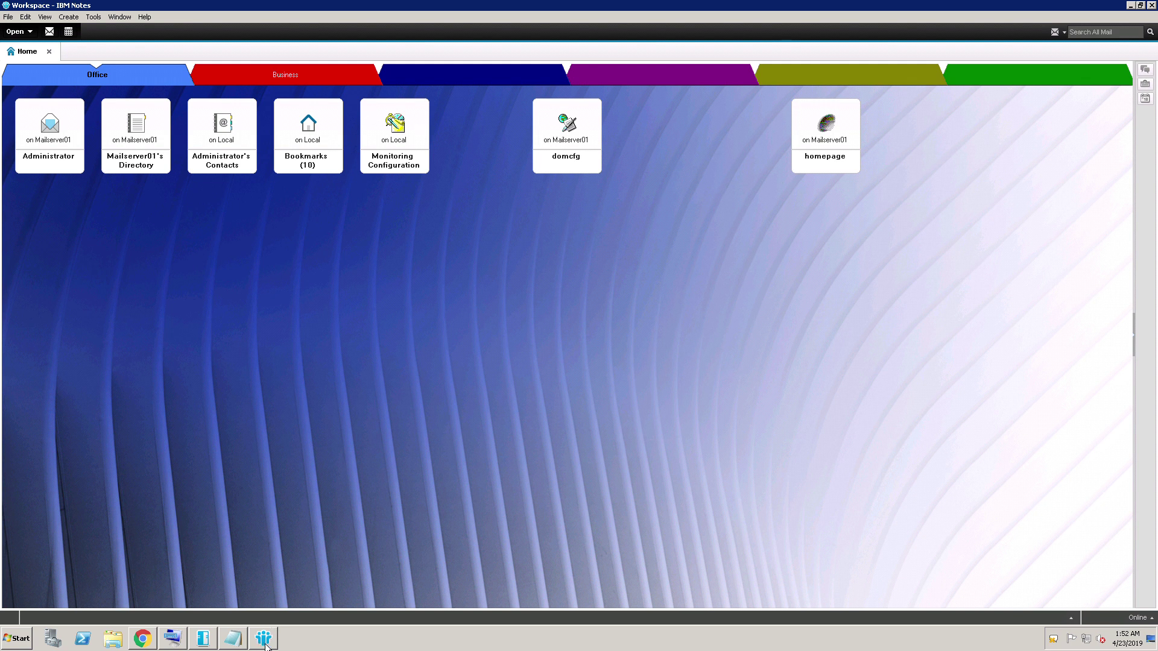
left_click(237, 643)
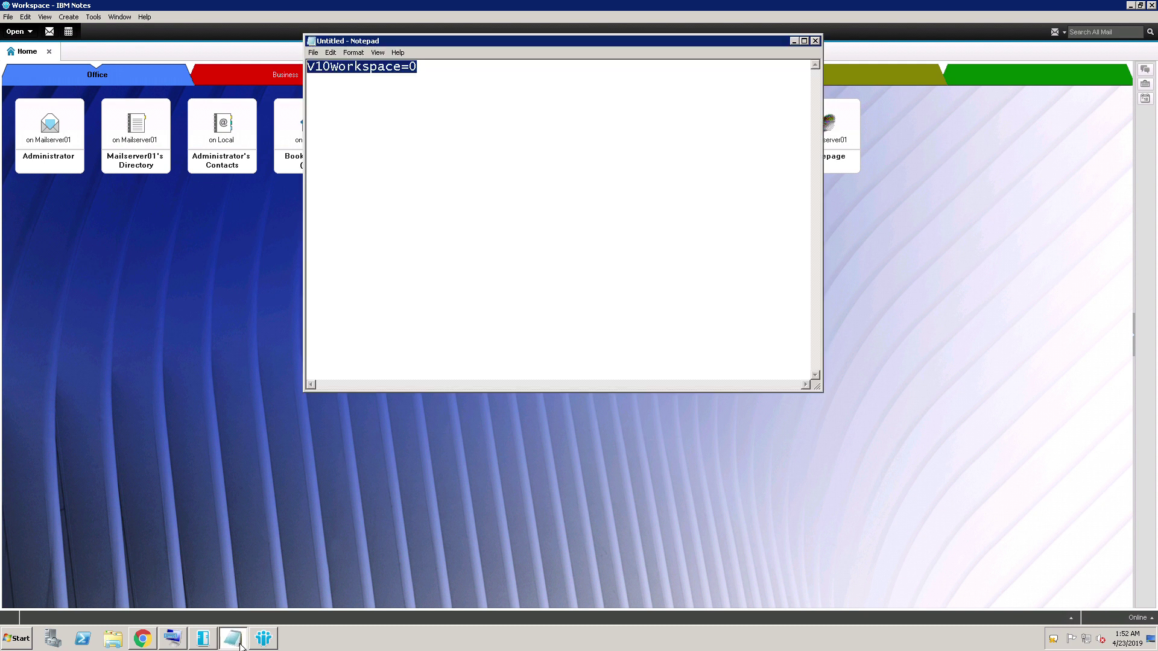
left_click(793, 41)
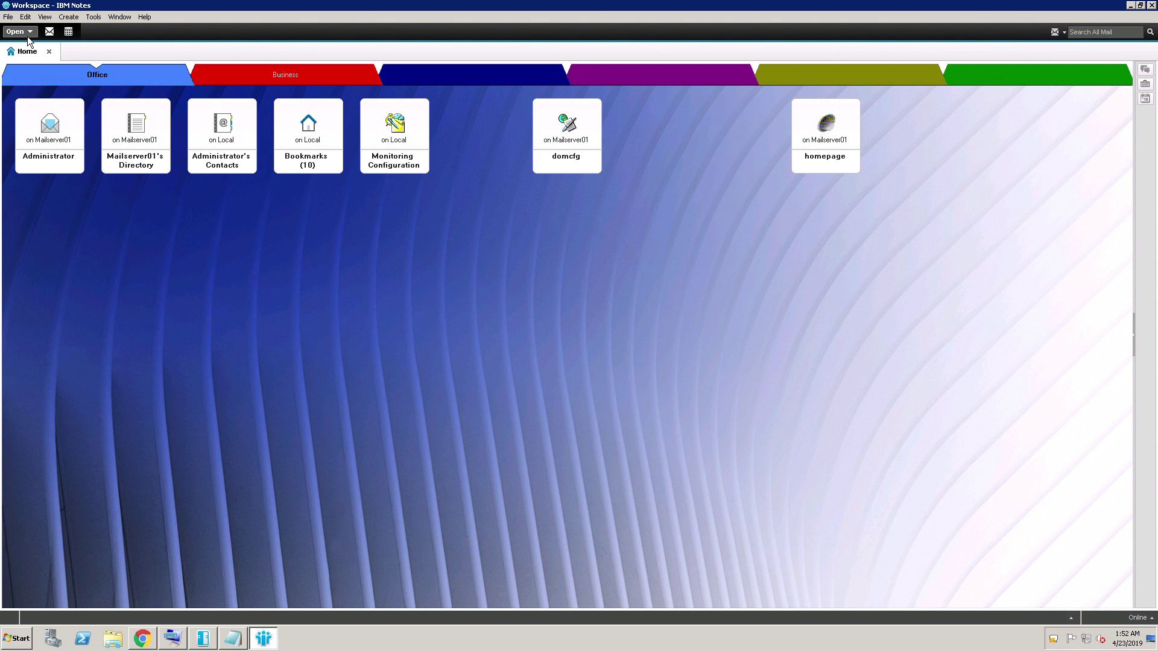
- Exit IBM Notes via File > Exit and confirm with Yes
left_click(9, 16)
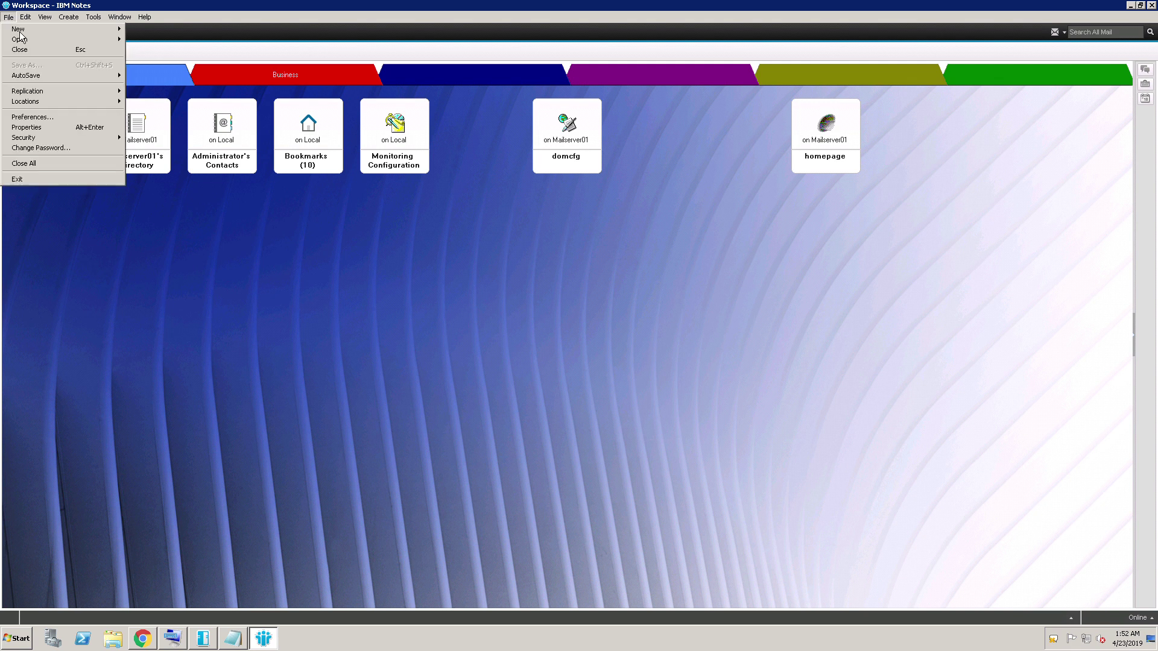
left_click(46, 184)
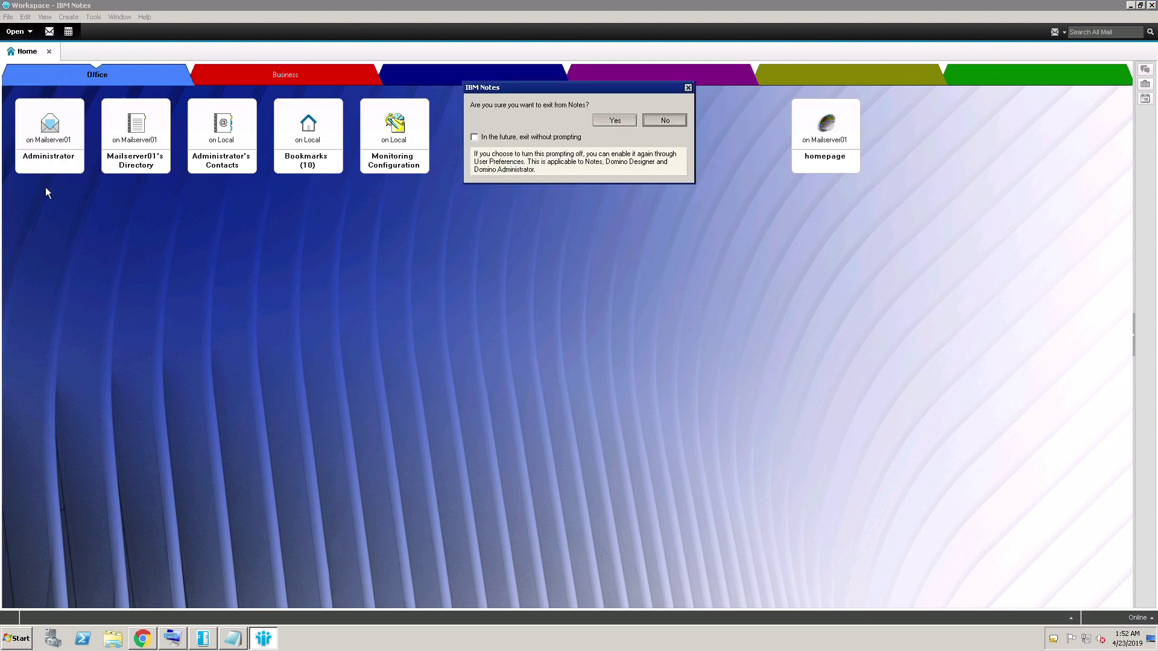
left_click(621, 126)
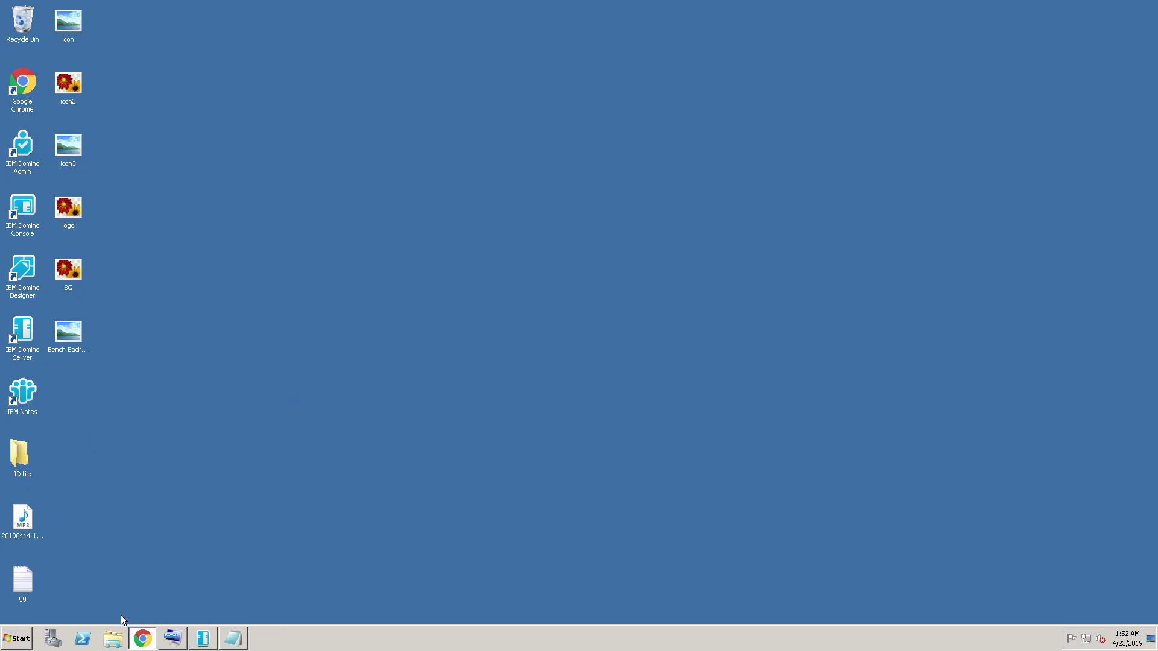
- Browse Explorer into C:\IBM\Notes and focus its file list
left_click(112, 639)
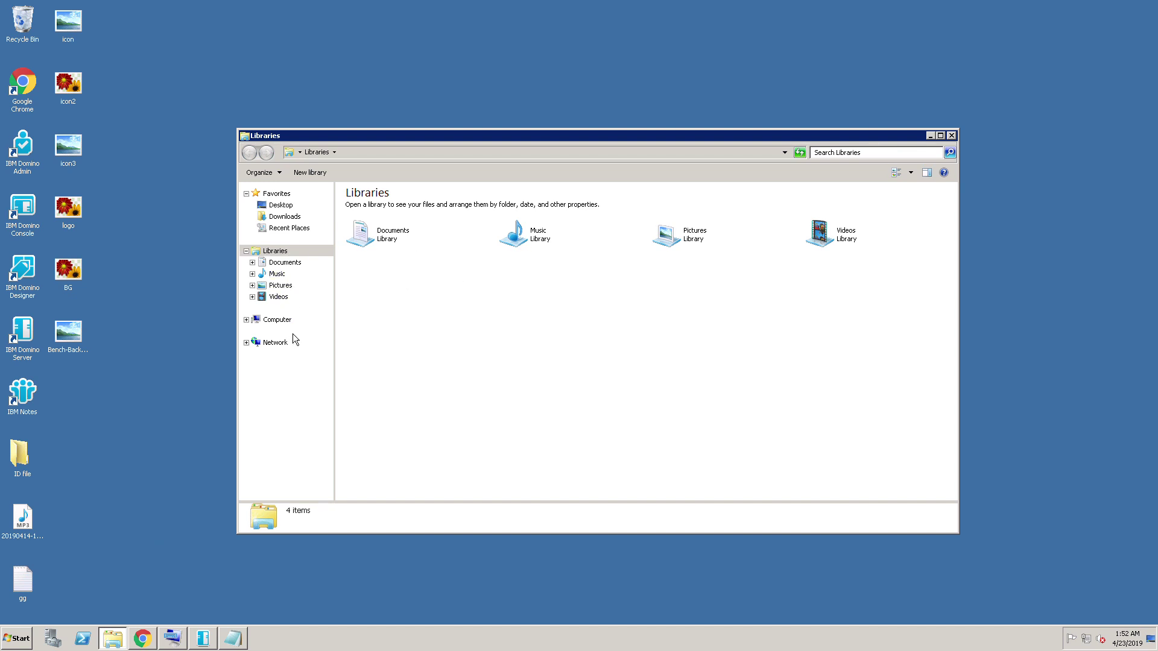
left_click(287, 324)
double_click(384, 226)
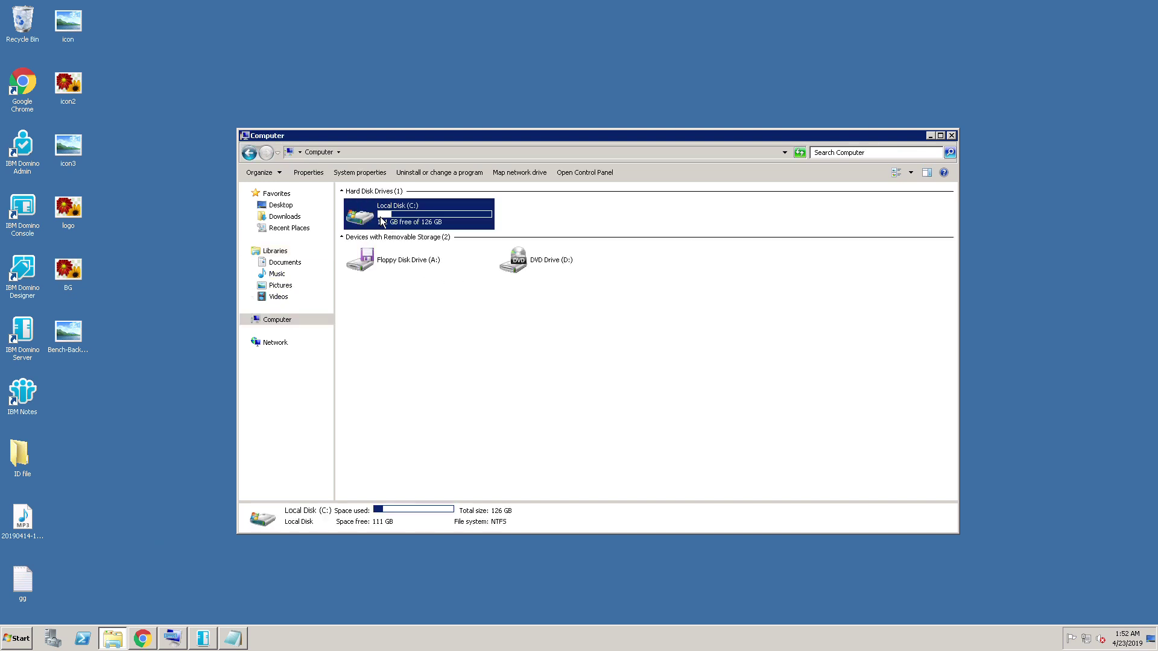
double_click(360, 207)
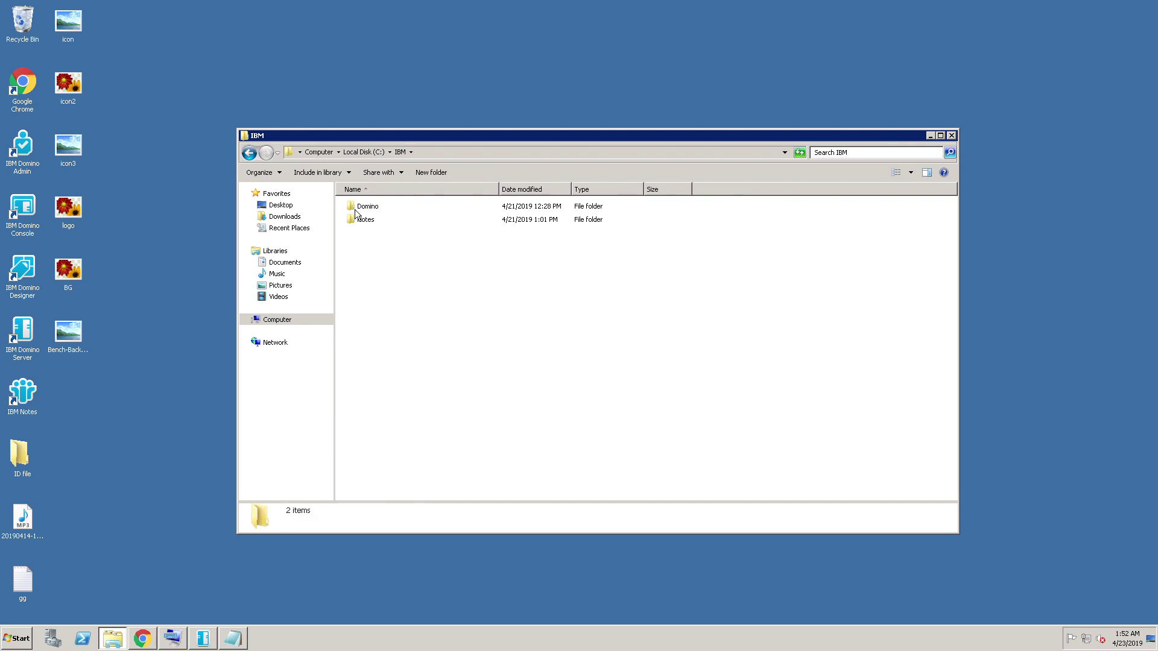
double_click(362, 222)
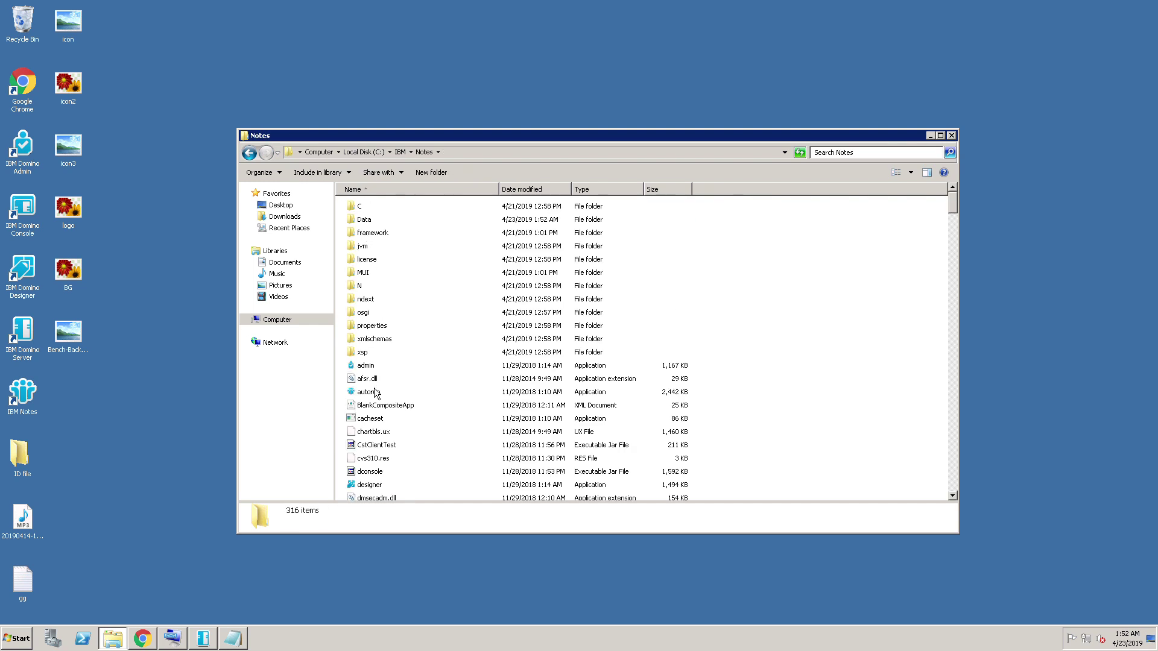
left_click(374, 396)
type("notes")
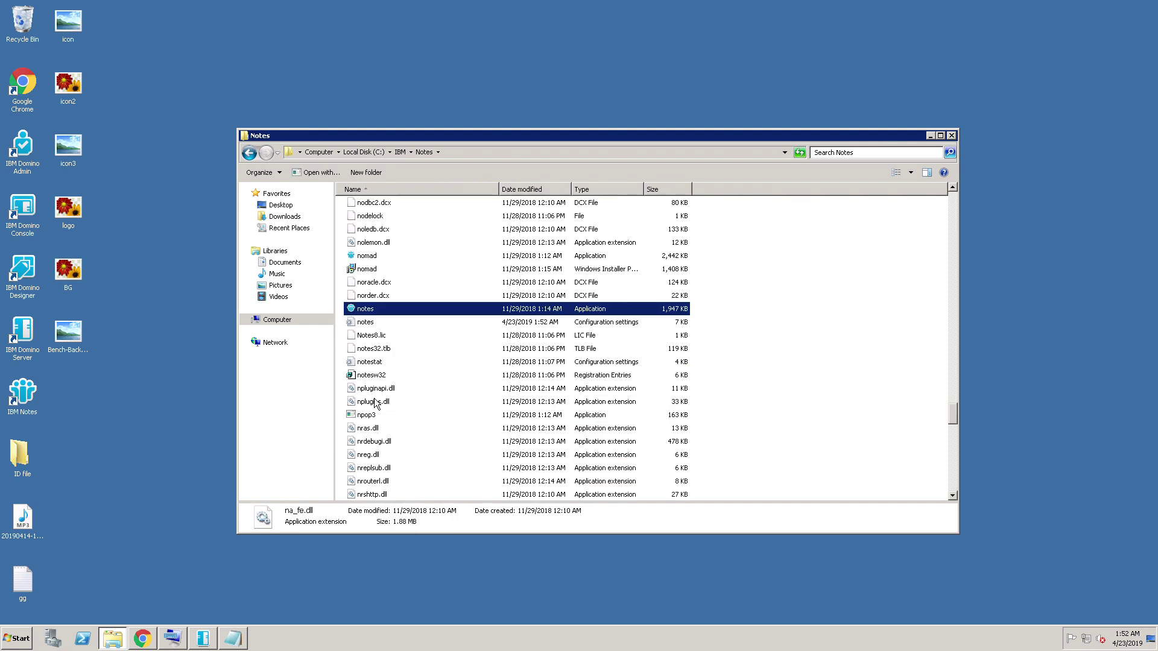
- Open notes.ini in Notepad and change the V10Workspace value from 0 to 1
key("Down")
key("Return")
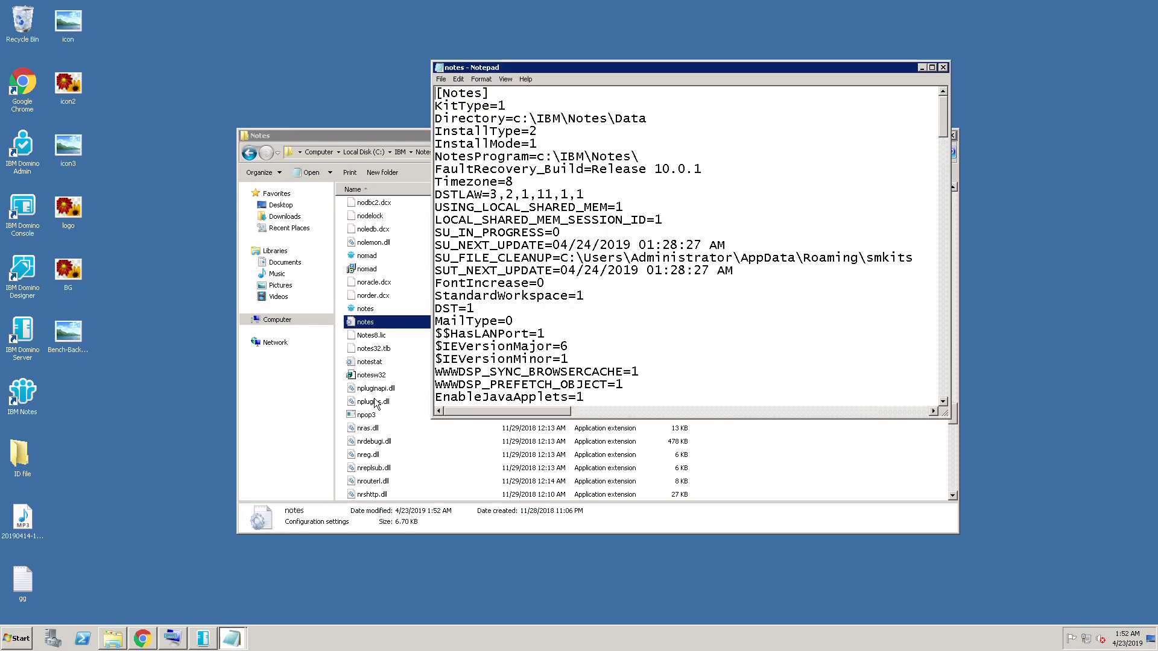
left_click_drag(949, 121, 956, 396)
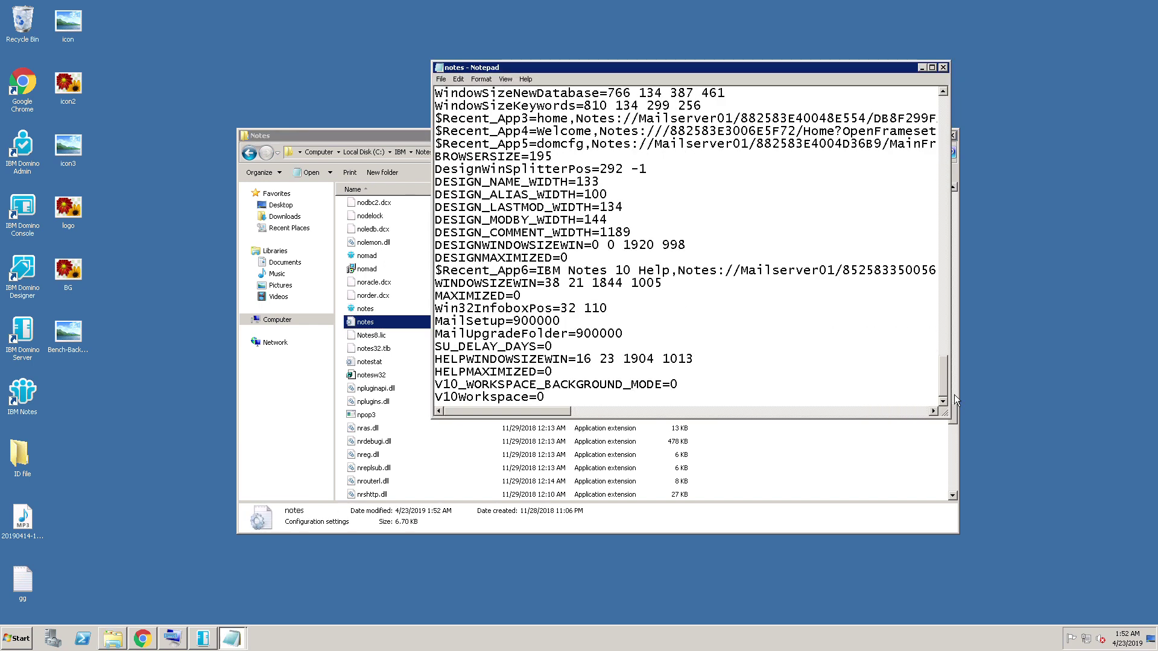
left_click(553, 405)
left_click_drag(679, 385, 440, 400)
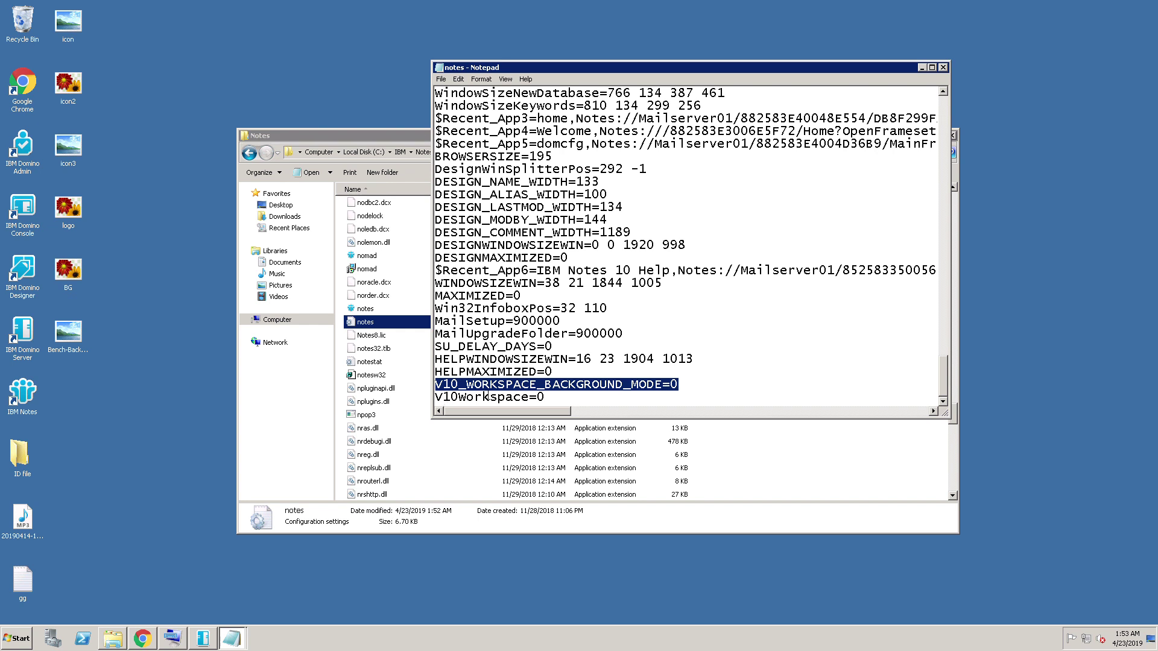
left_click(548, 400)
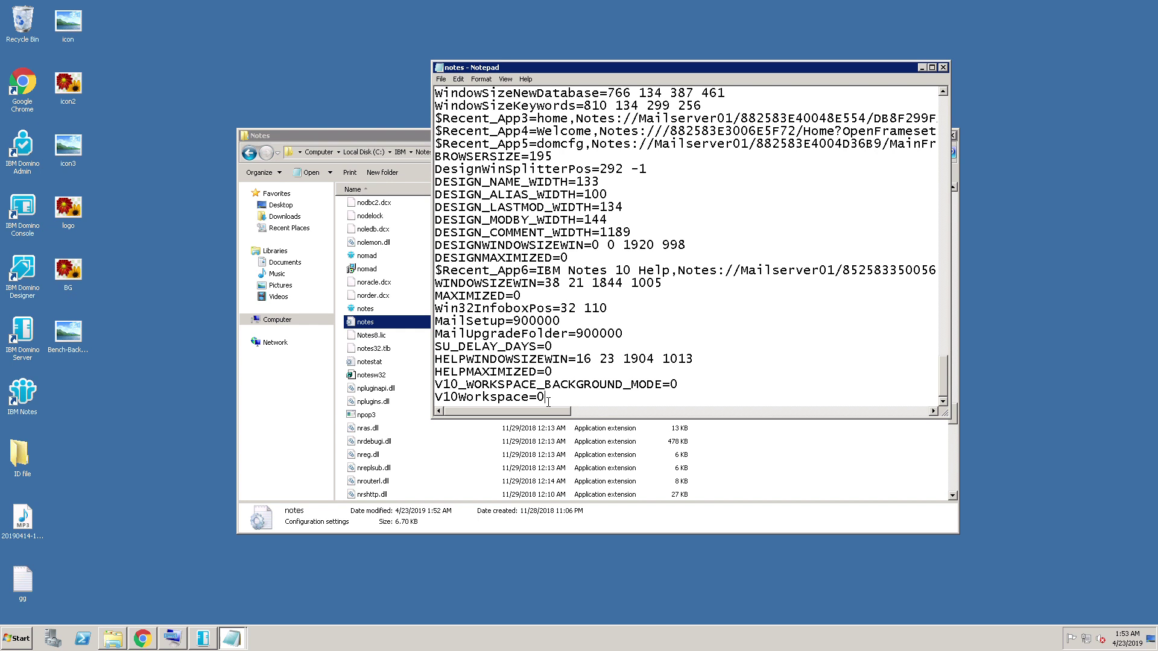
key("BackSpace")
type("1")
- Select the last two workspace background setting lines of notes.ini
left_click_drag(546, 398, 467, 385)
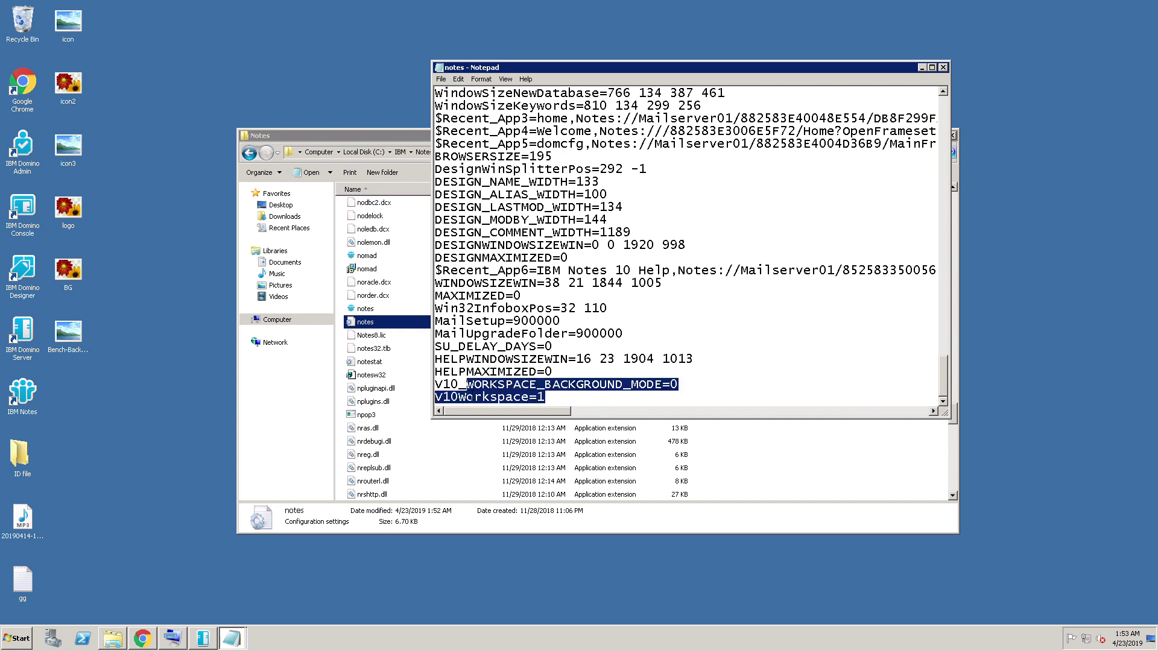
left_click(533, 401)
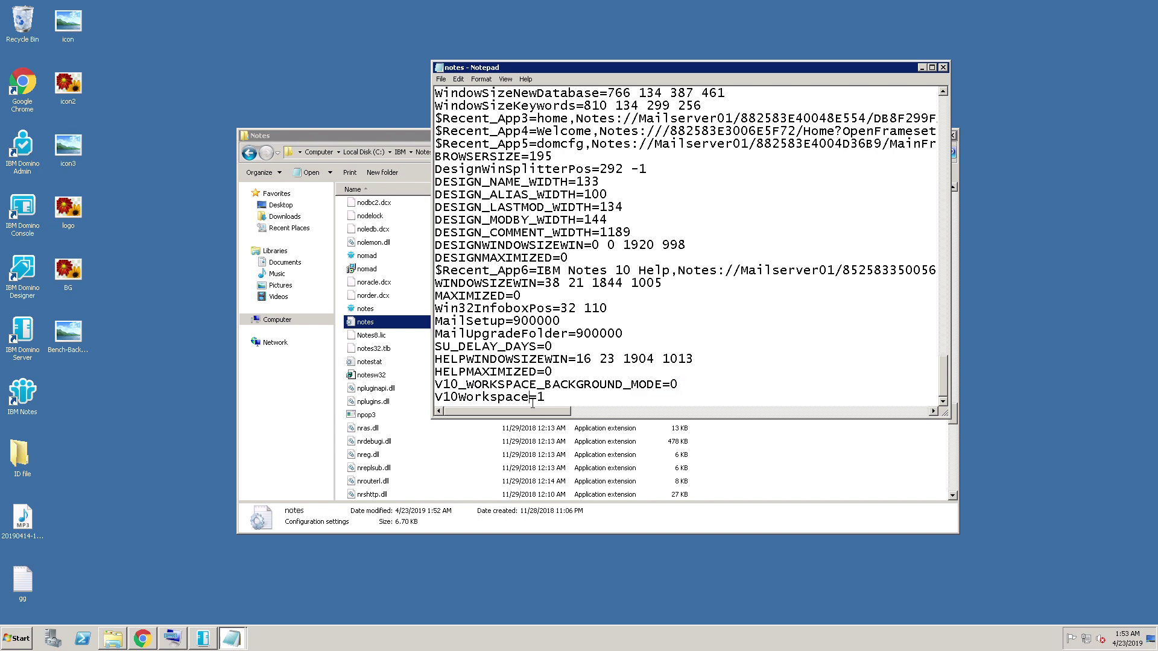
key("shift+Up")
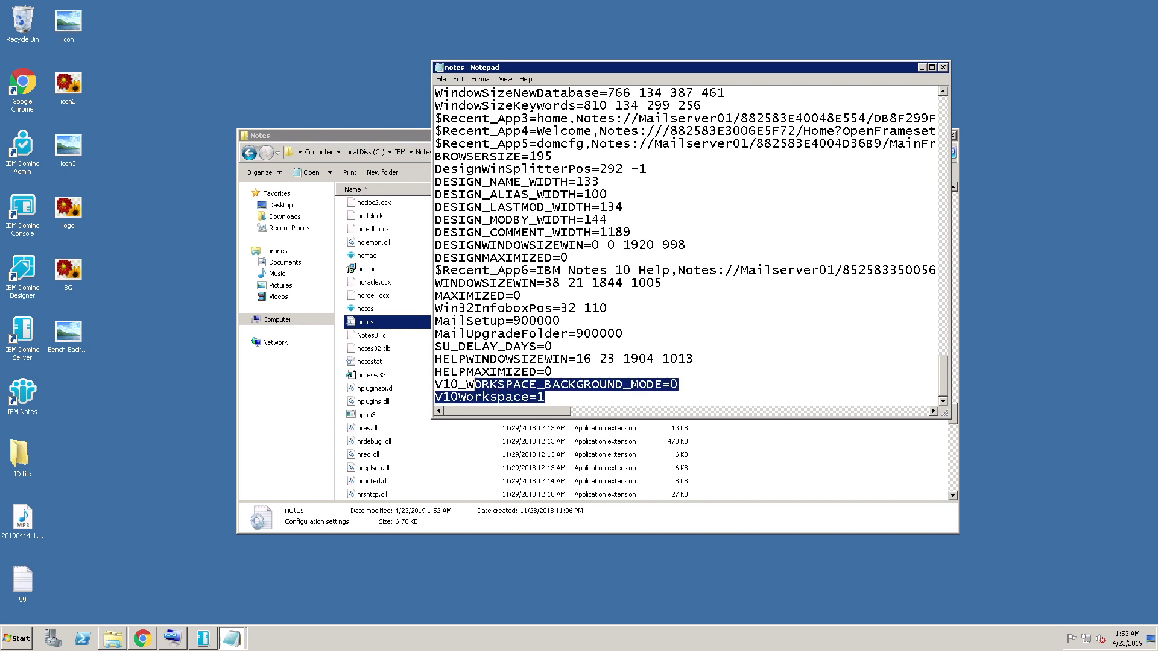
- Delete the two workspace background setting lines at the end of notes.ini
key("shift+Home")
key("Delete")
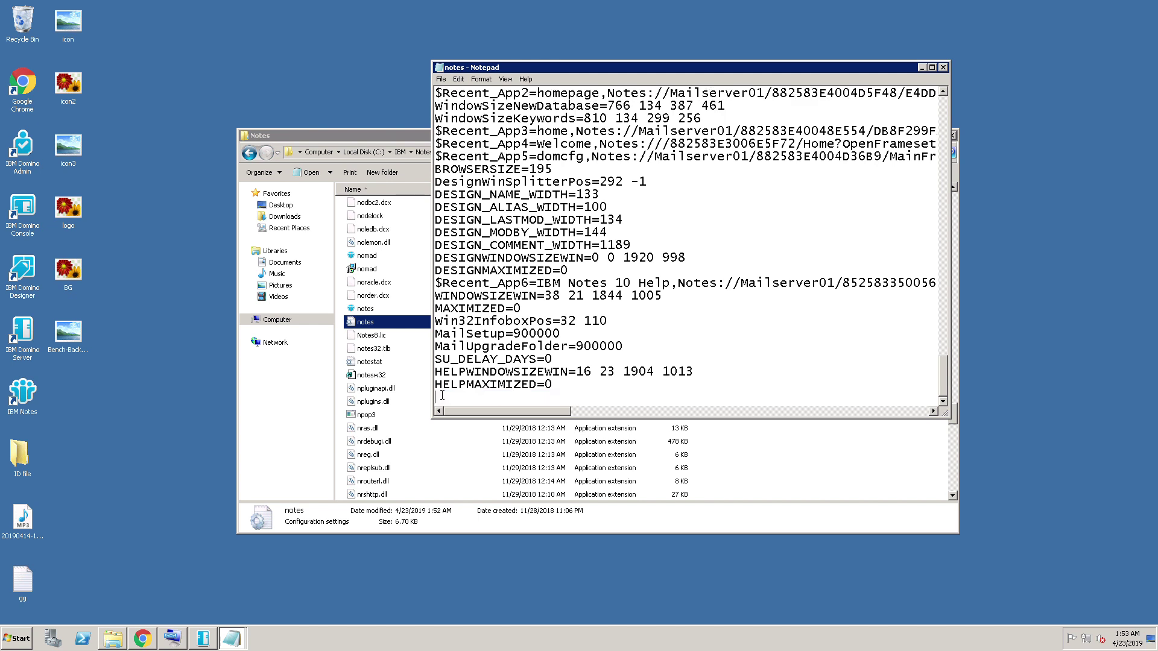
key("shift+Up")
key("shift+Up")
key("shift+Up")
key("shift+Down")
key("shift+Down")
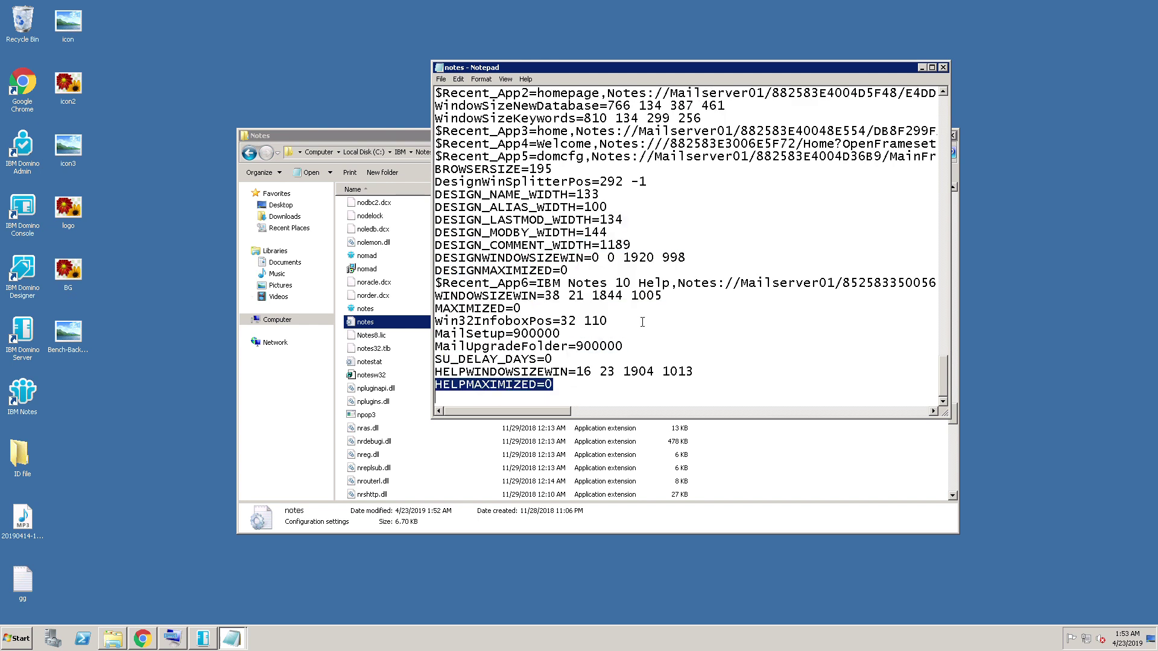
key("Up")
key("Up")
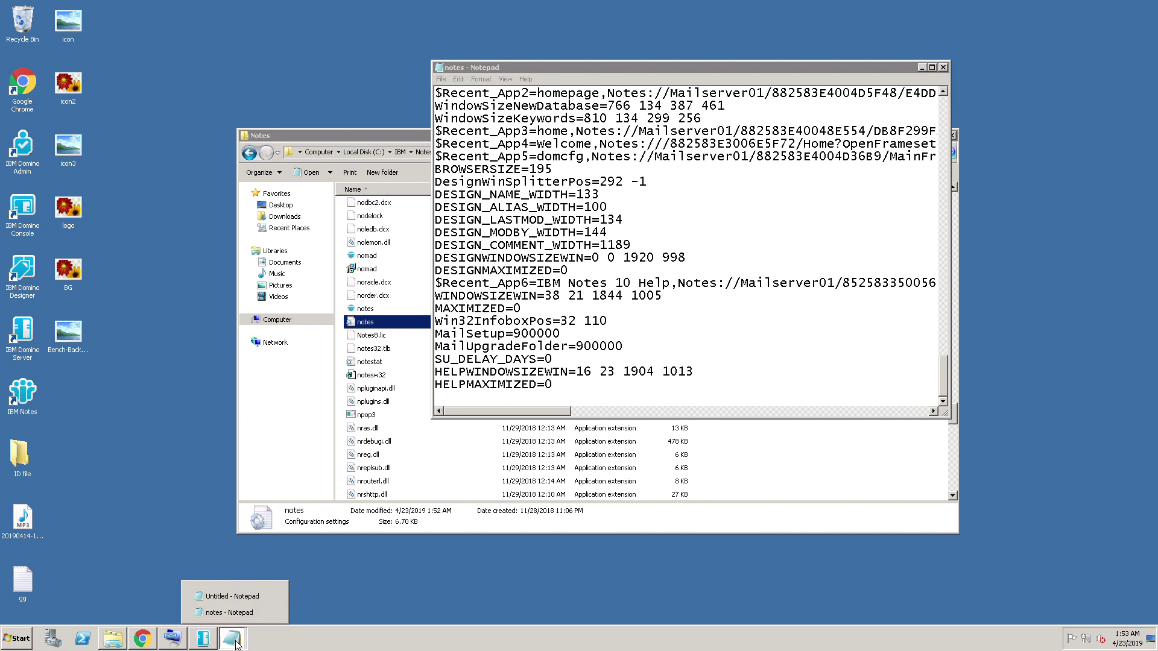
- Paste the V10Workspace=0 line from the scratch note at the end of notes.ini
left_click(228, 601)
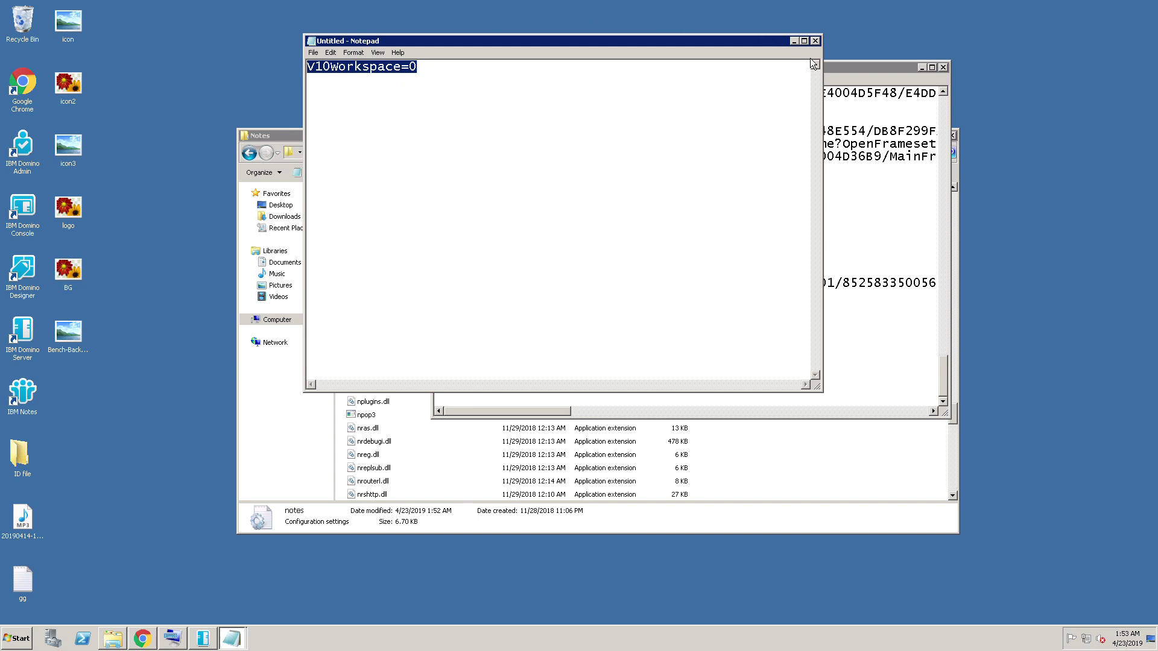
left_click(794, 41)
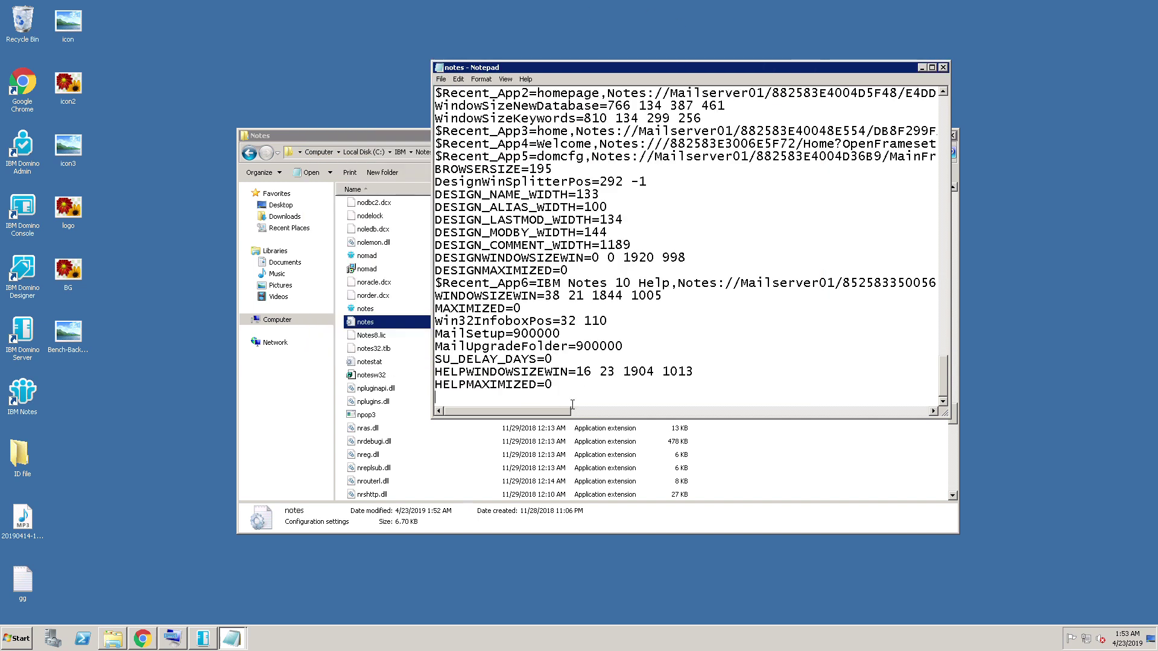
type("V10Workspace=0")
- Save the edited notes.ini and close Notepad
left_click(441, 79)
left_click(463, 124)
left_click(946, 71)
- Launch IBM Notes from the desktop and log in with the password
double_click(28, 401)
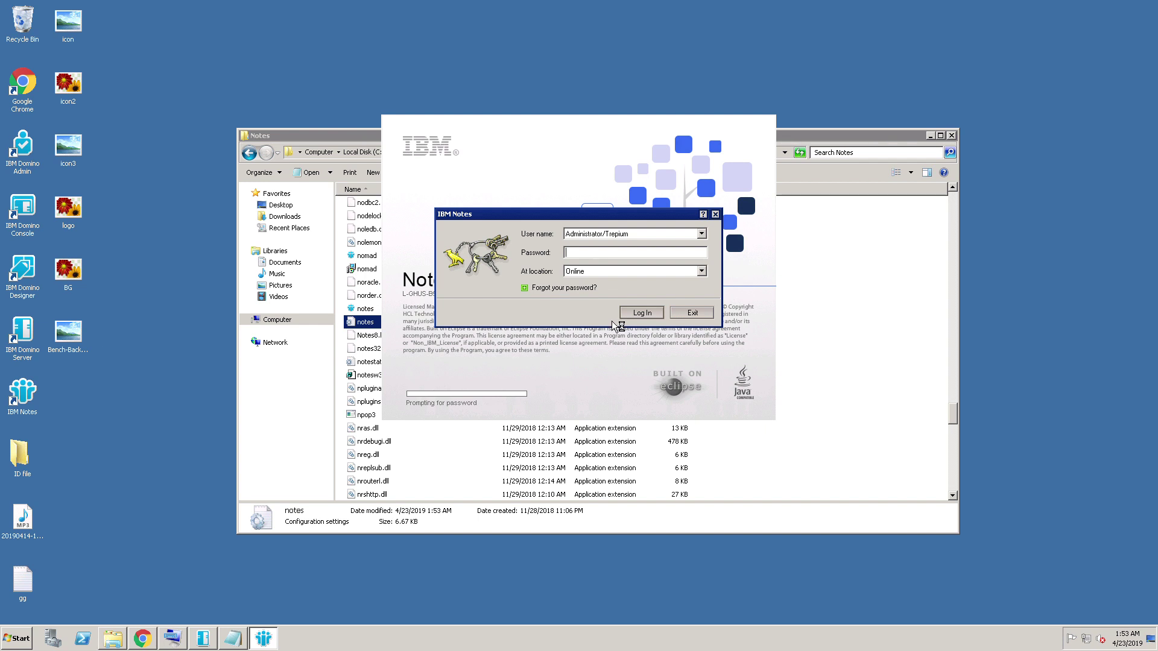
type("XXXXXXXXXXXXXXXXX")
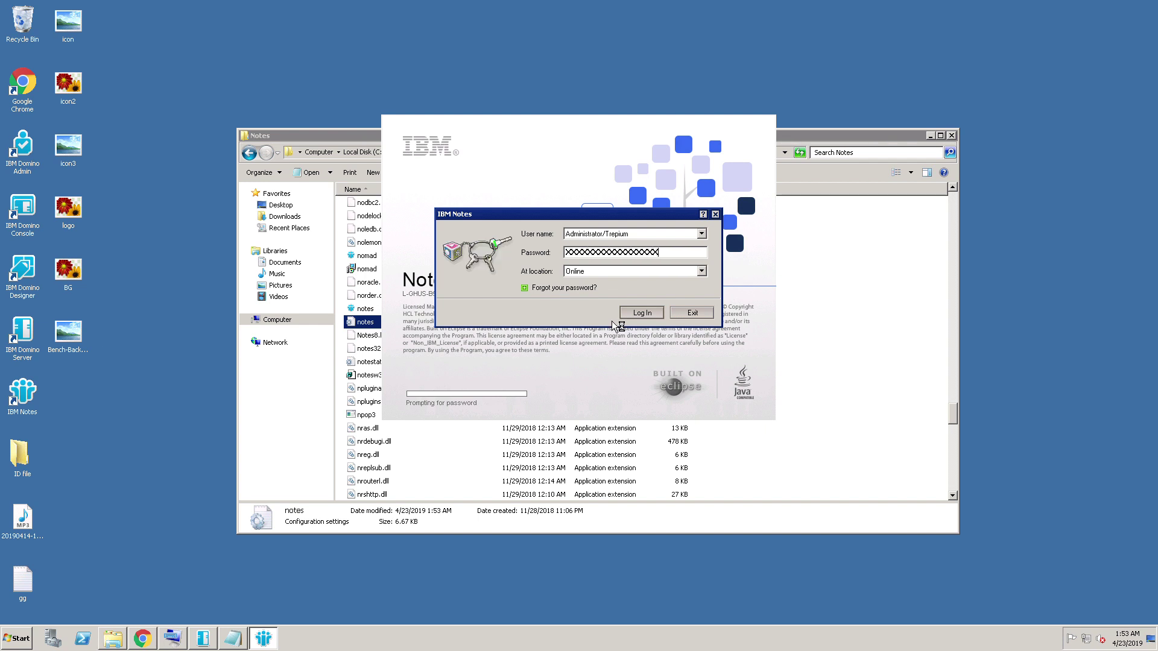
key("Return")
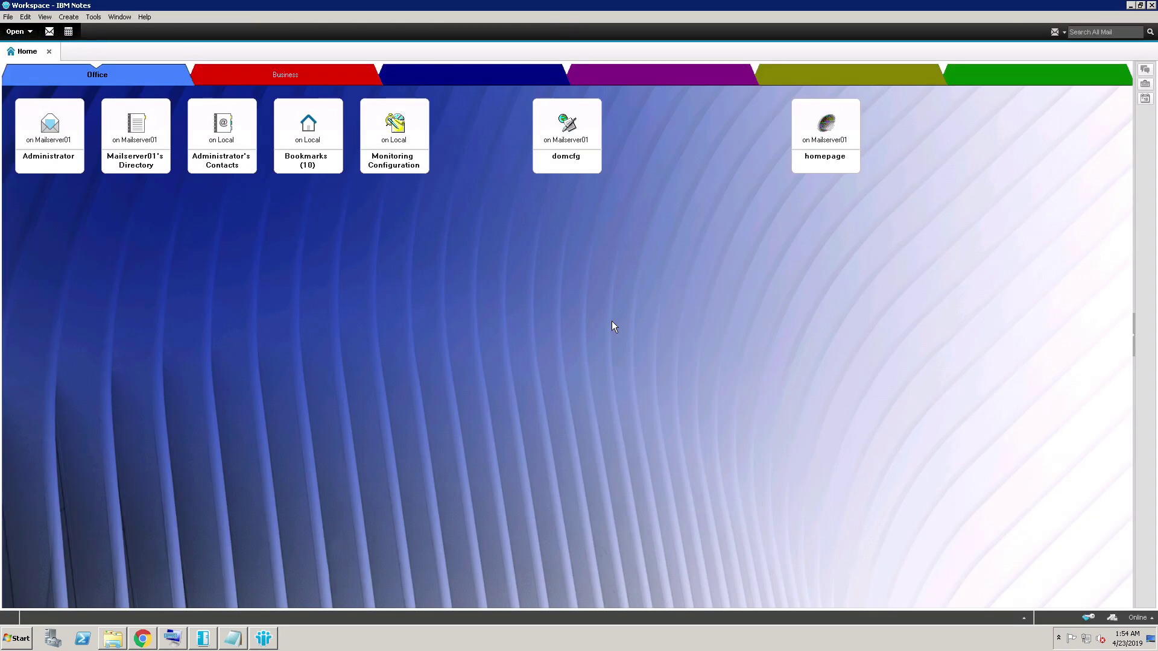
- From the Office workspace page, set the Workspace background to None
left_click(282, 74)
left_click(121, 82)
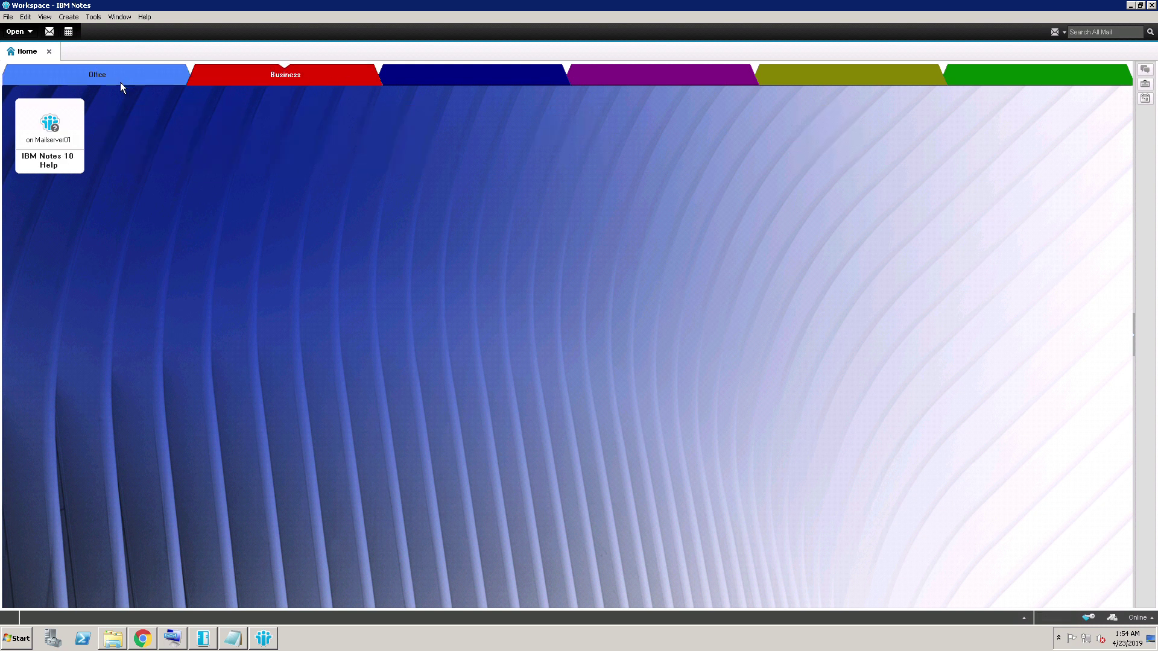
right_click(496, 265)
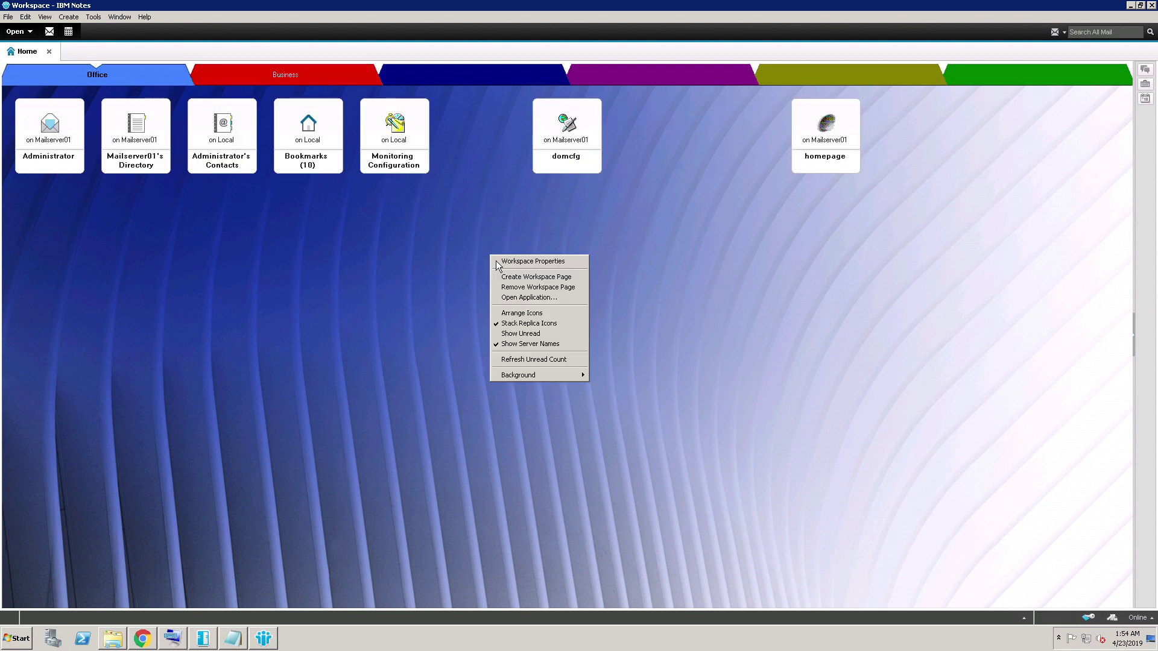
mouse_move(538, 375)
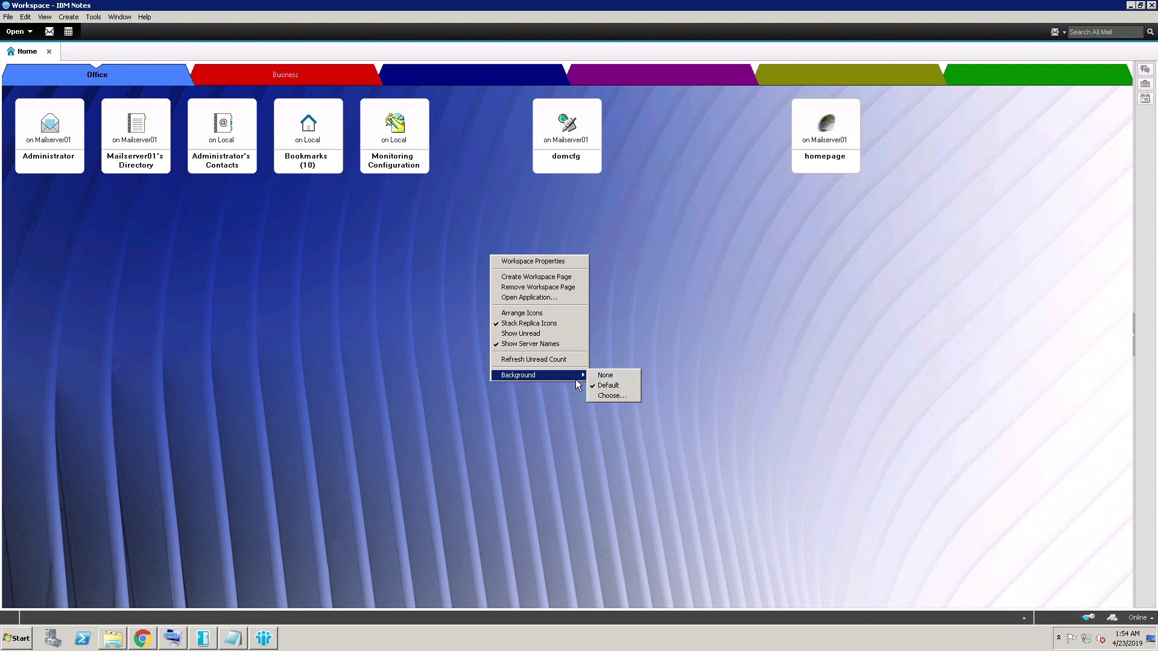
left_click(613, 382)
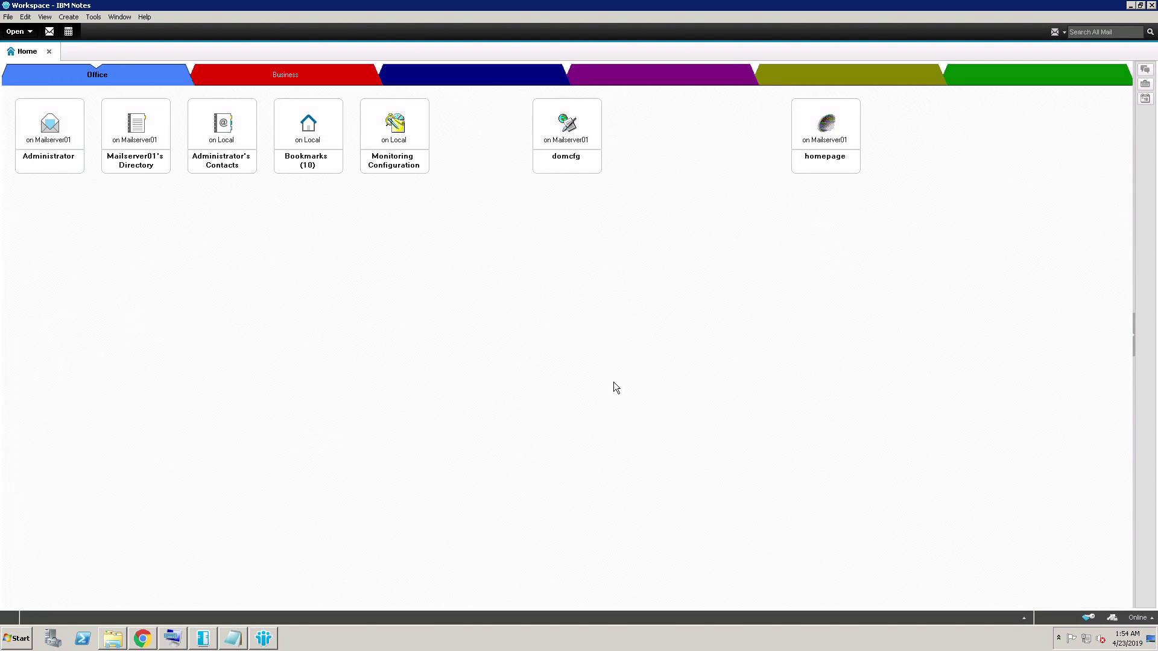
- Restore the Default blue-stripe Workspace background via the workspace menu
right_click(625, 309)
mouse_move(668, 423)
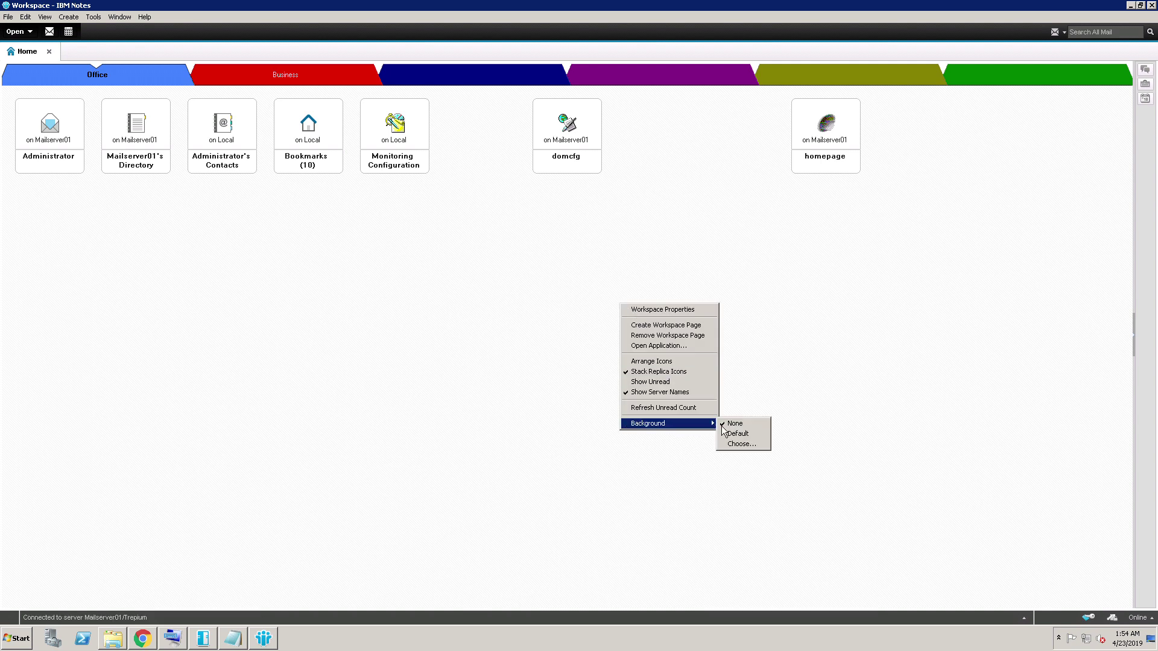
left_click(739, 442)
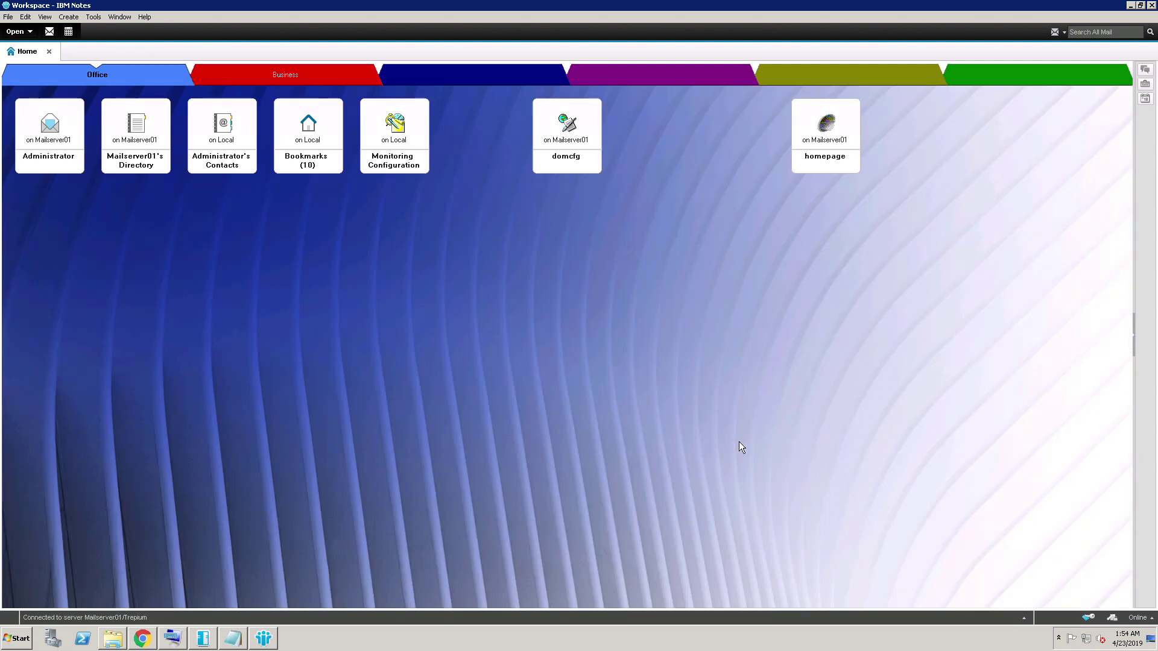
right_click(628, 324)
mouse_move(671, 438)
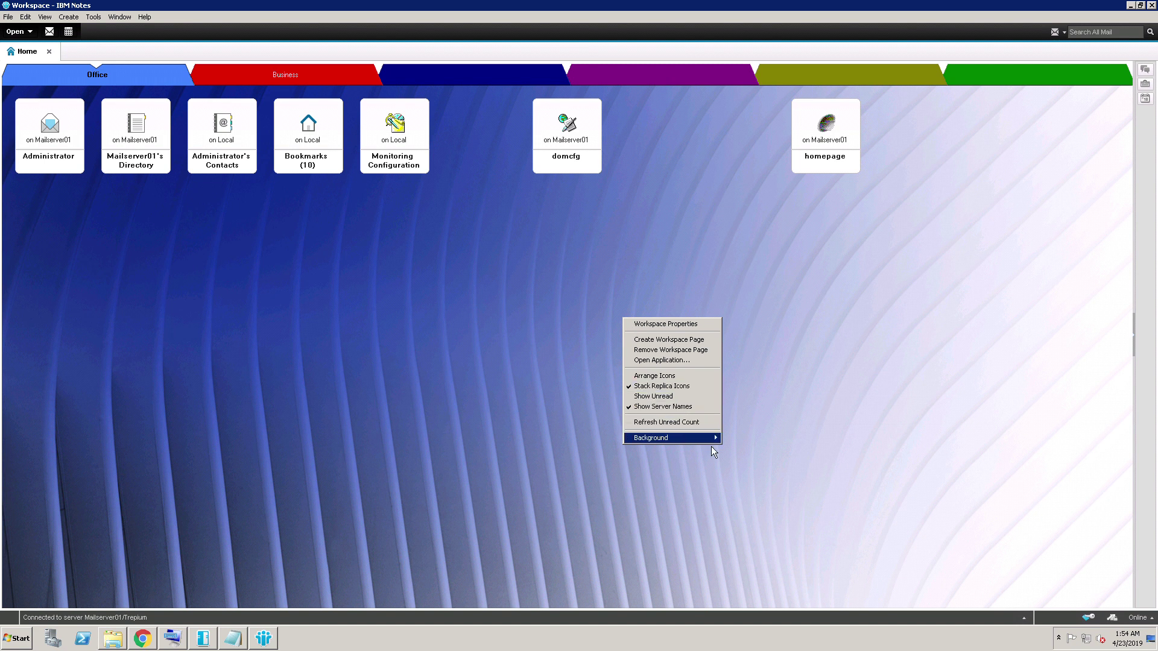
- Choose the bench park JPEG photo as the custom Workspace background
left_click(751, 459)
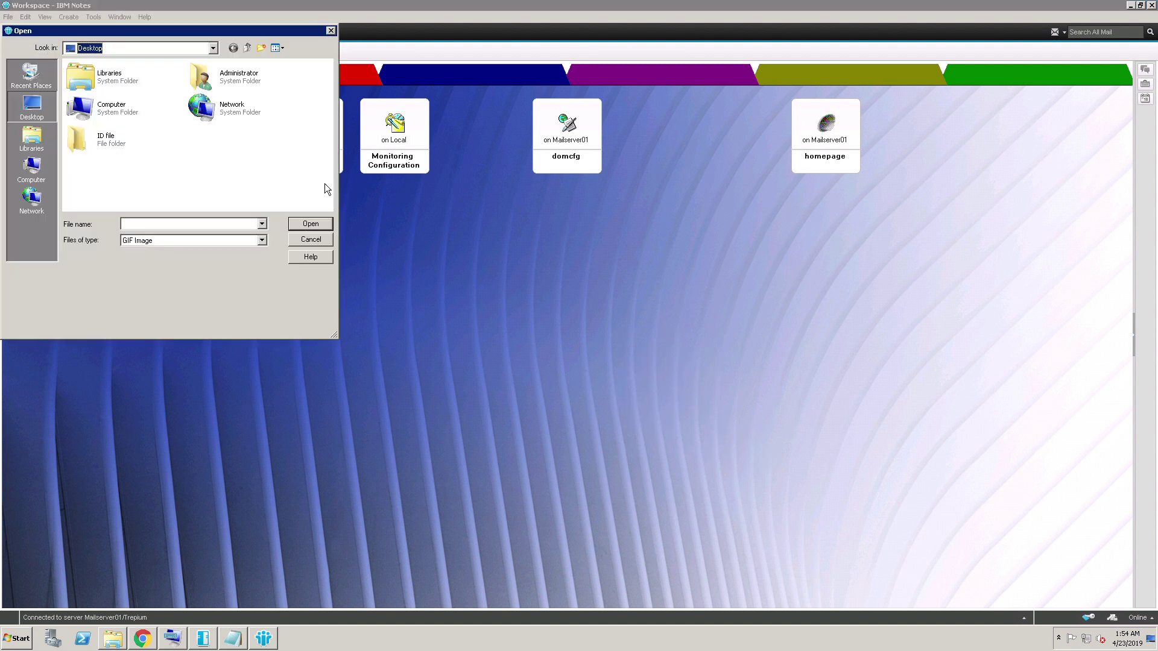
left_click(187, 245)
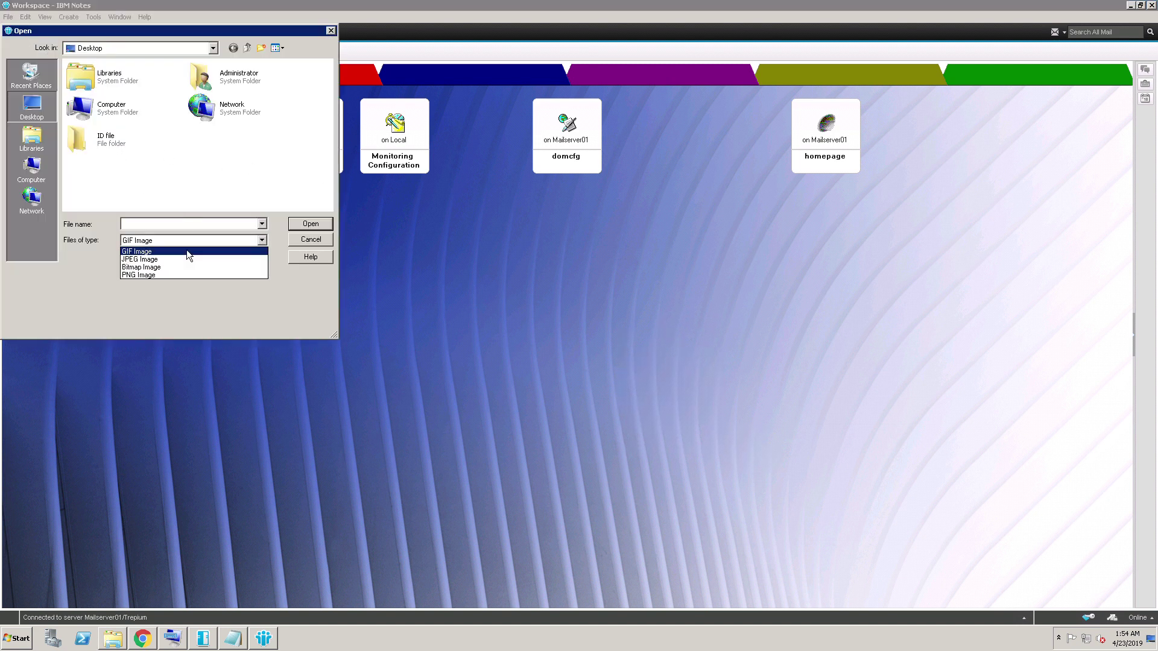
left_click(164, 267)
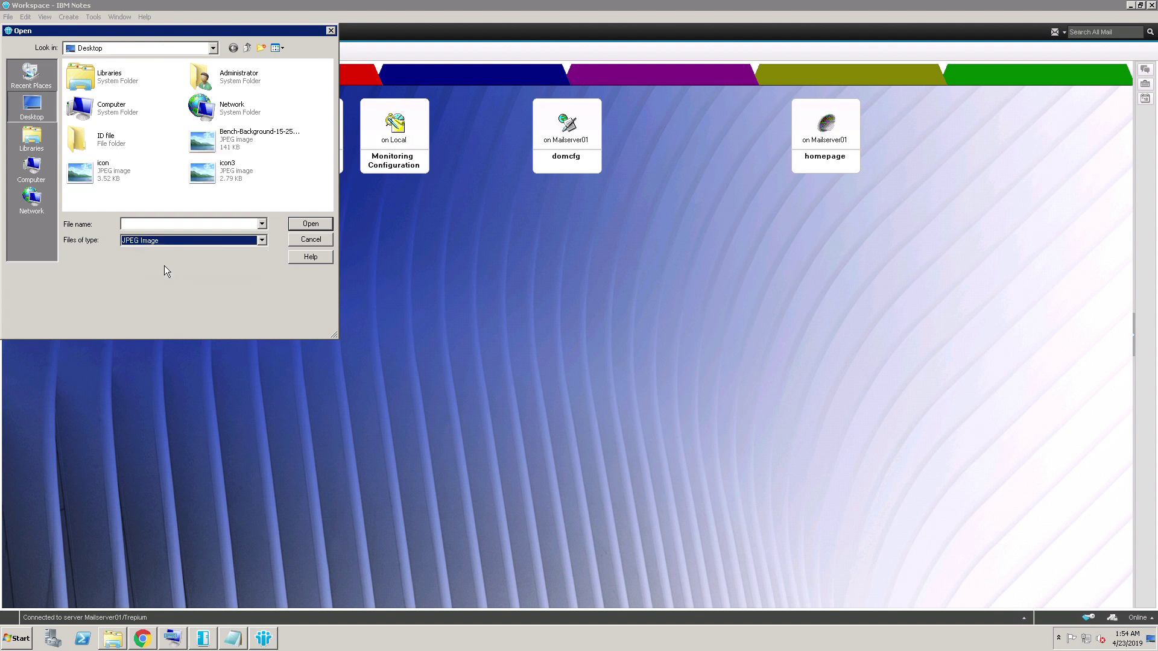
double_click(236, 146)
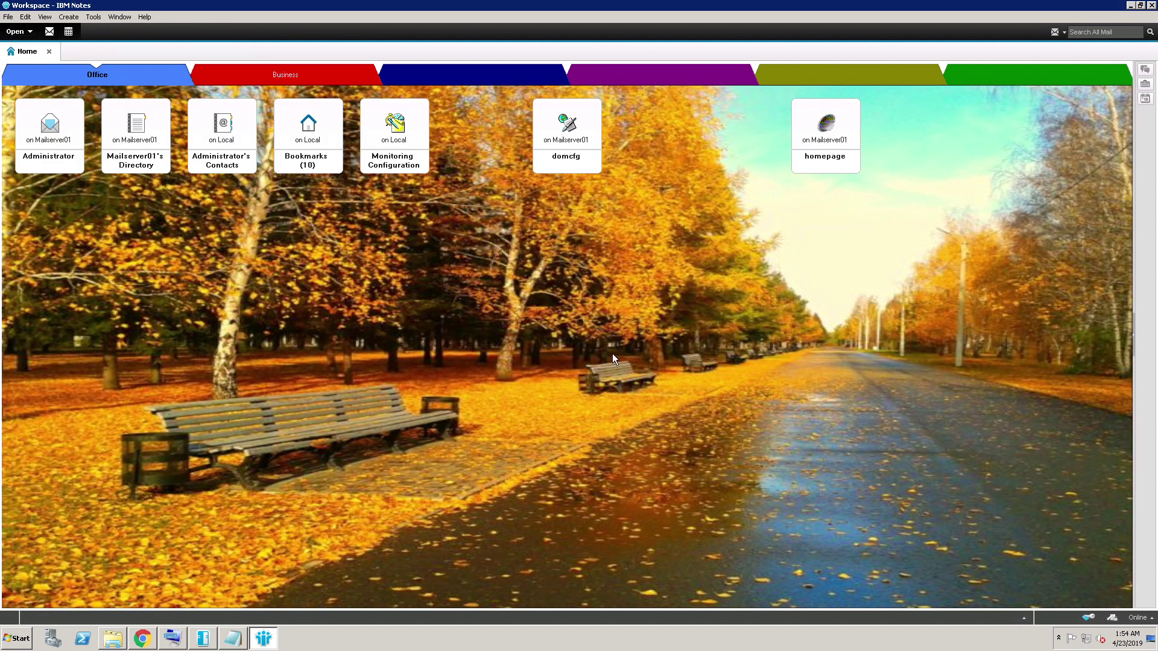